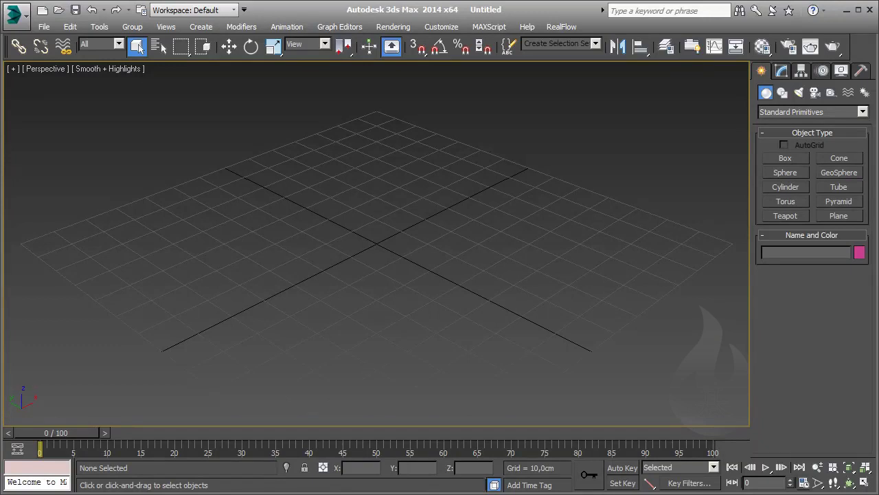
# - Draw a tall cylinder at the grid centre in the Perspective viewport
pyautogui.click(791, 188)
pyautogui.moveTo(376, 246); pyautogui.dragTo(406, 286)
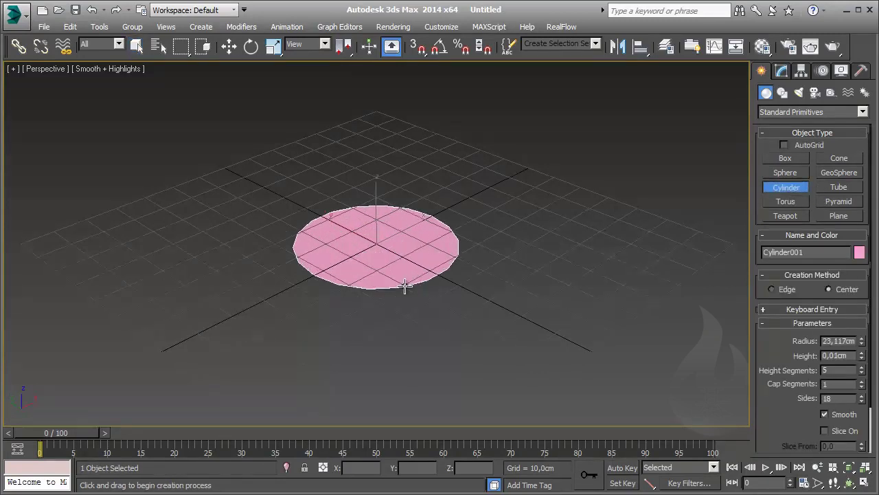
pyautogui.click(377, 96)
pyautogui.rightClick(379, 99)
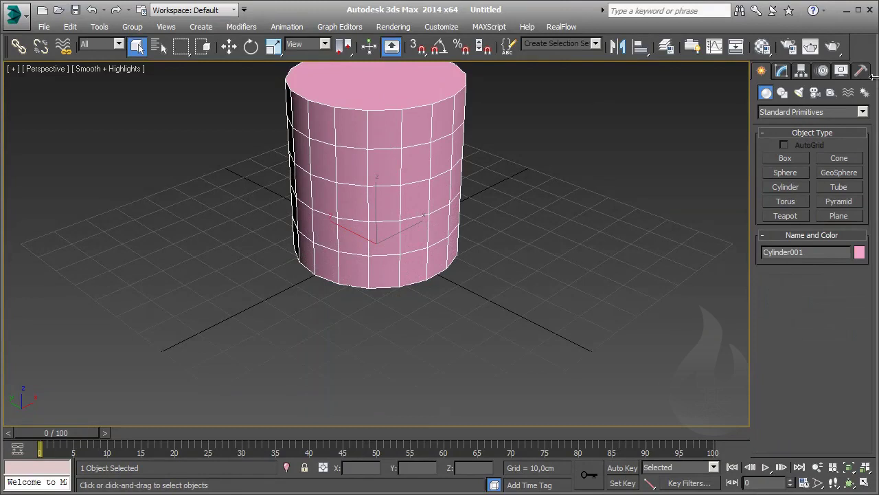
# - Give the cylinder 60 sides and 10 height segments
pyautogui.click(779, 73)
pyautogui.click(861, 255)
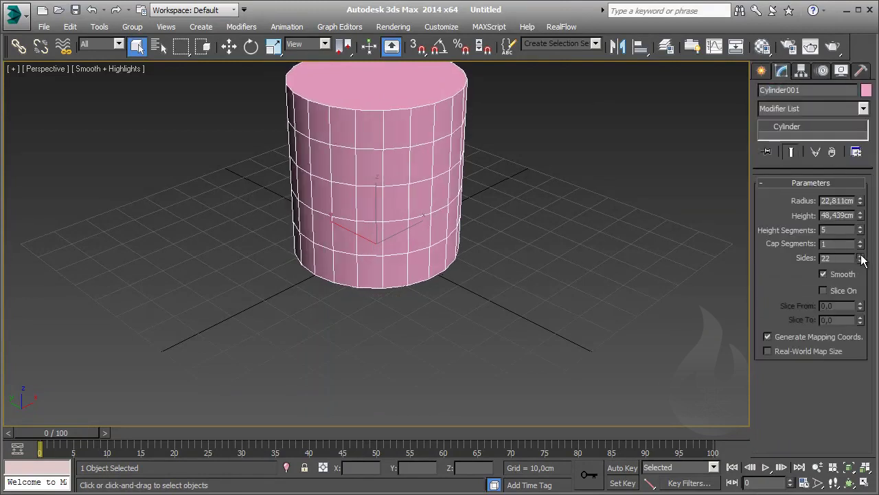
pyautogui.write('60')
pyautogui.press('Return')
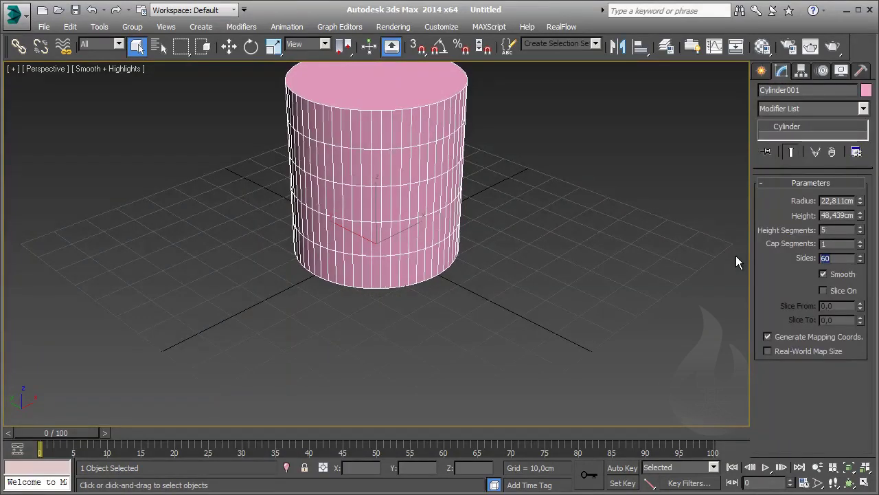
pyautogui.rightClick(861, 231)
pyautogui.moveTo(538, 158); pyautogui.dragTo(538, 192, button='middle')
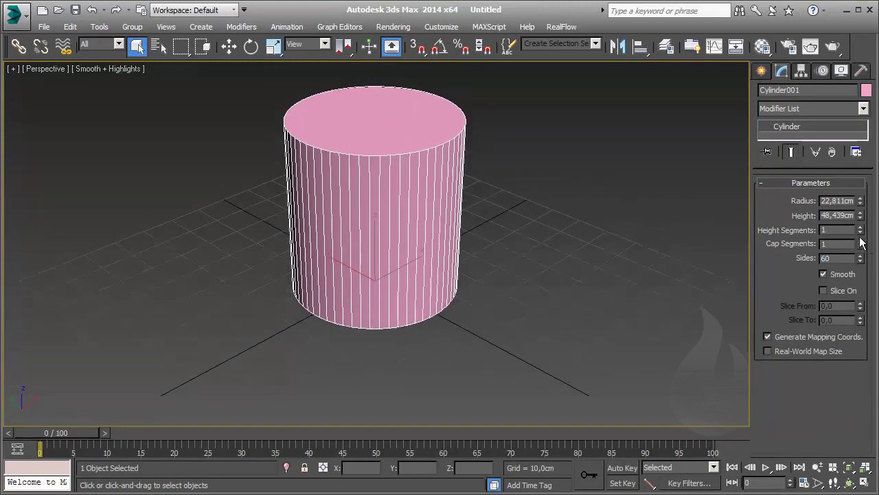
pyautogui.write('10')
pyautogui.press('Return')
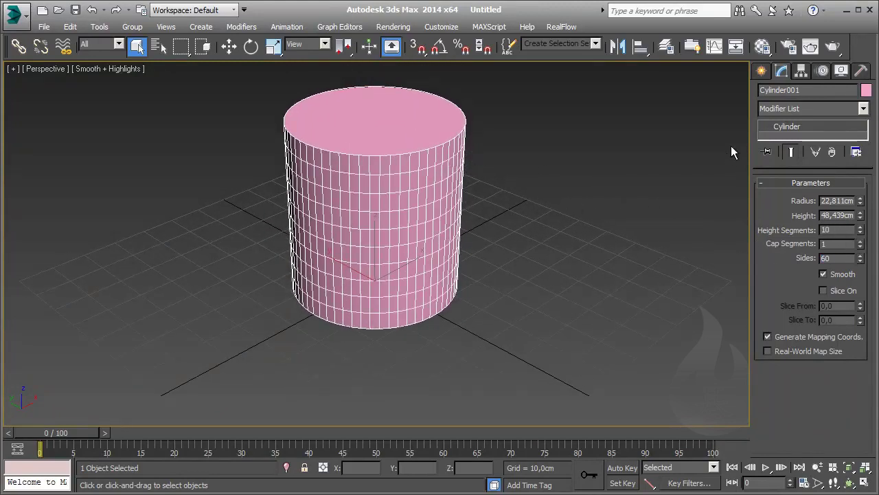
# - Create a Deflector space warp plane across the ground grid
pyautogui.click(761, 70)
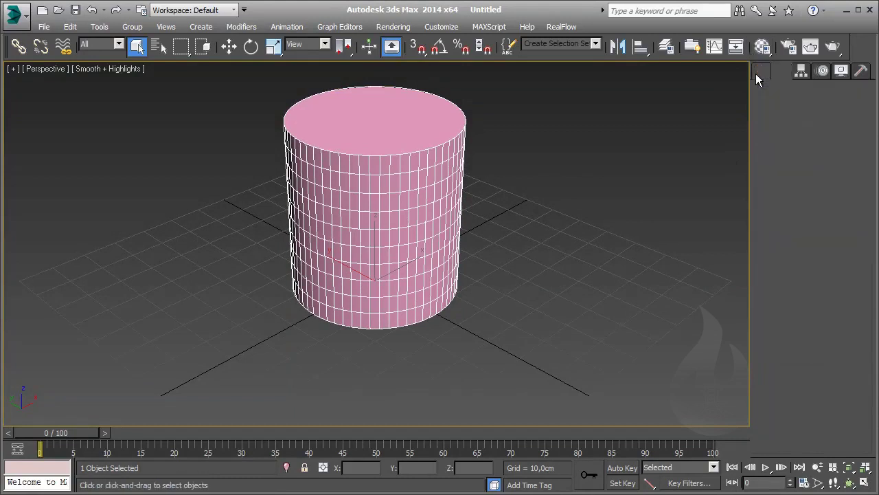
pyautogui.click(849, 93)
pyautogui.click(814, 114)
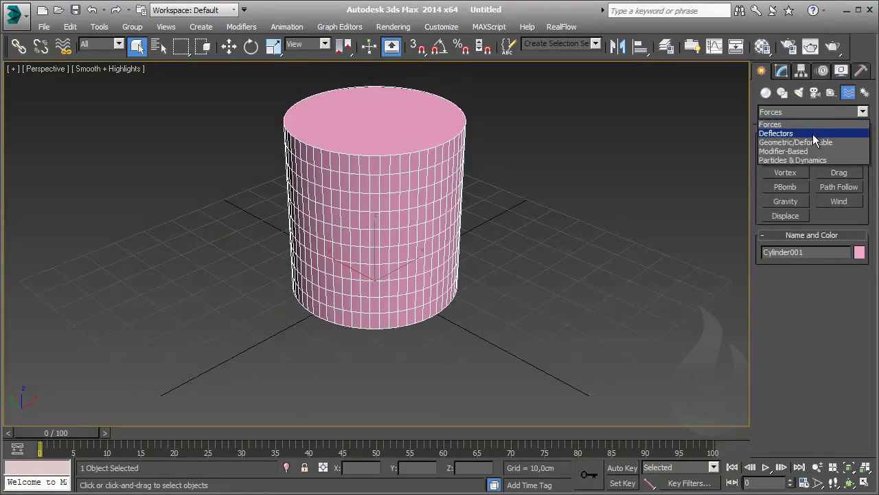
pyautogui.click(813, 134)
pyautogui.click(836, 188)
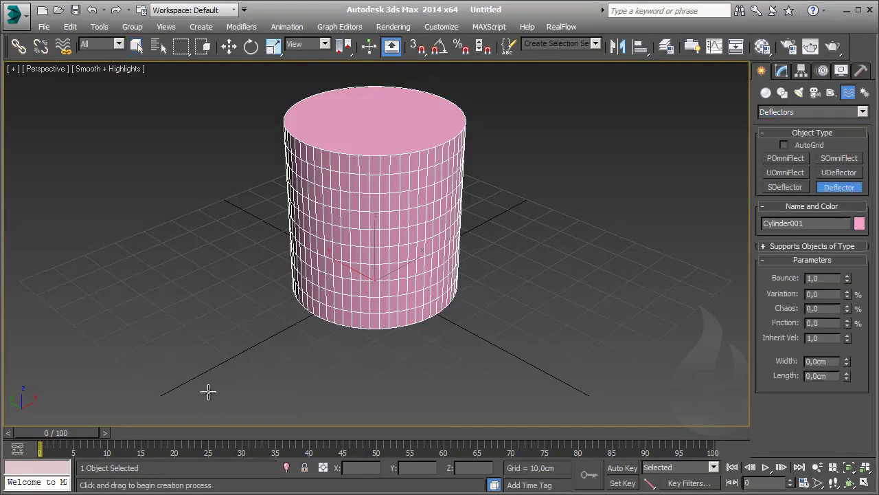
pyautogui.scroll(-5, 231, 337)
pyautogui.moveTo(34, 303); pyautogui.dragTo(683, 297)
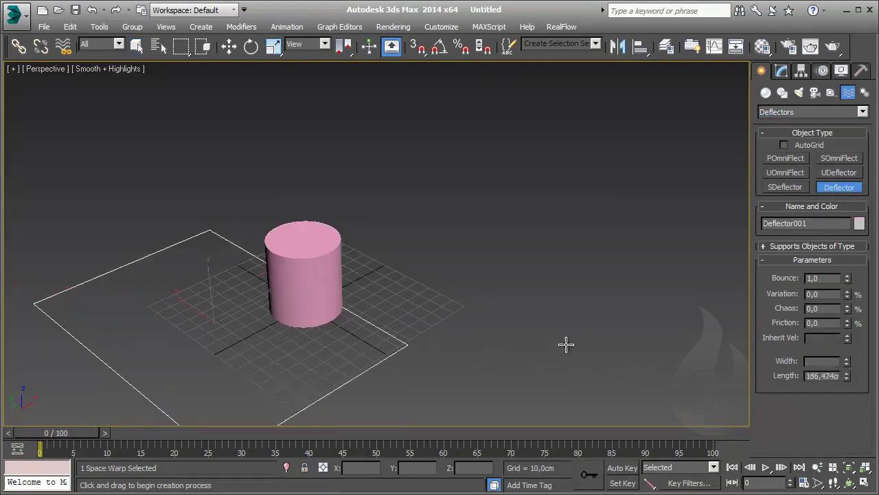
# - Centre the deflector under the cylinder and scale it uniformly to about 283%
pyautogui.rightClick(229, 46)
pyautogui.moveTo(547, 320); pyautogui.dragTo(553, 197)
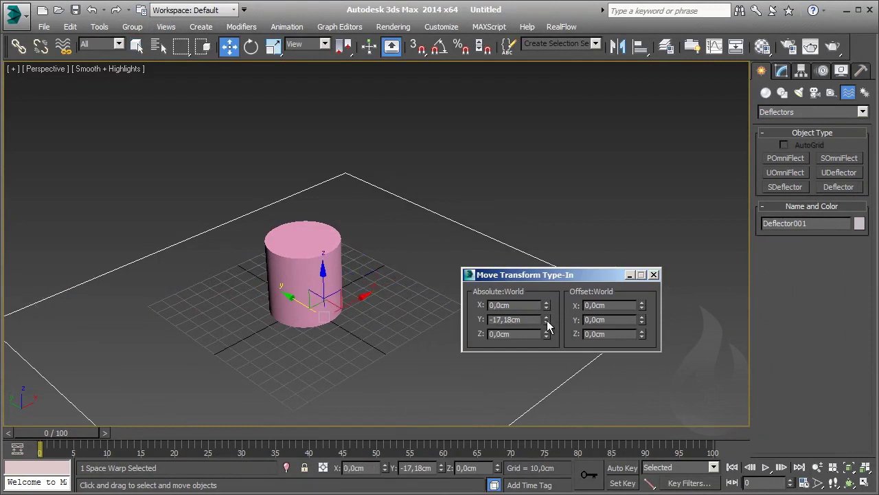
pyautogui.click(553, 197)
pyautogui.moveTo(459, 251); pyautogui.dragTo(255, 84)
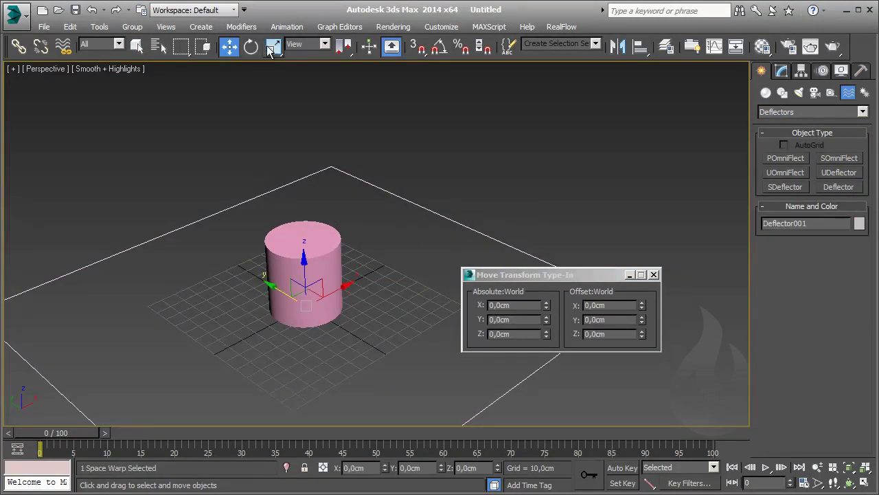
pyautogui.click(269, 48)
pyautogui.moveTo(304, 314); pyautogui.dragTo(306, 188)
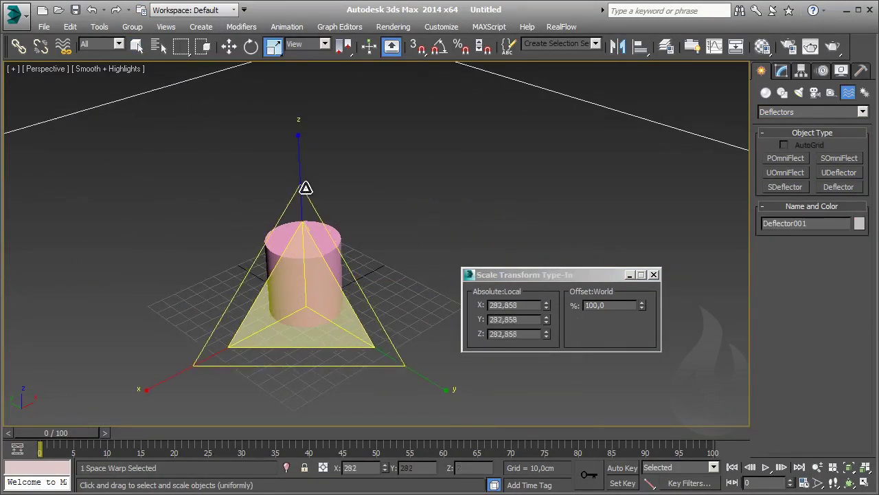
pyautogui.click(619, 90)
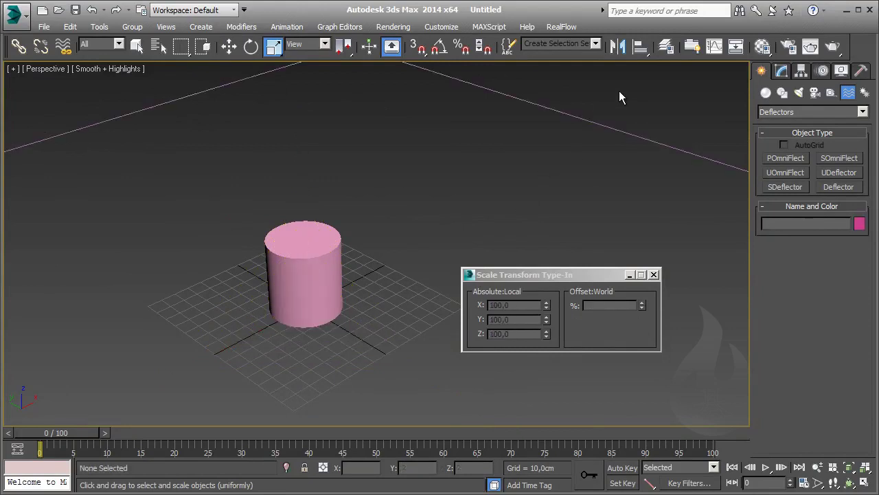
pyautogui.click(656, 275)
pyautogui.click(808, 112)
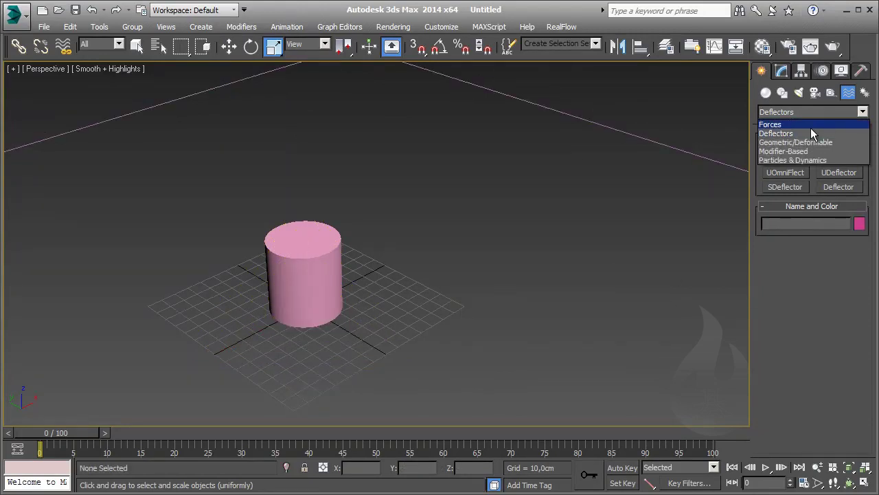
# - Create a PBomb force beside the cylinder
pyautogui.click(811, 128)
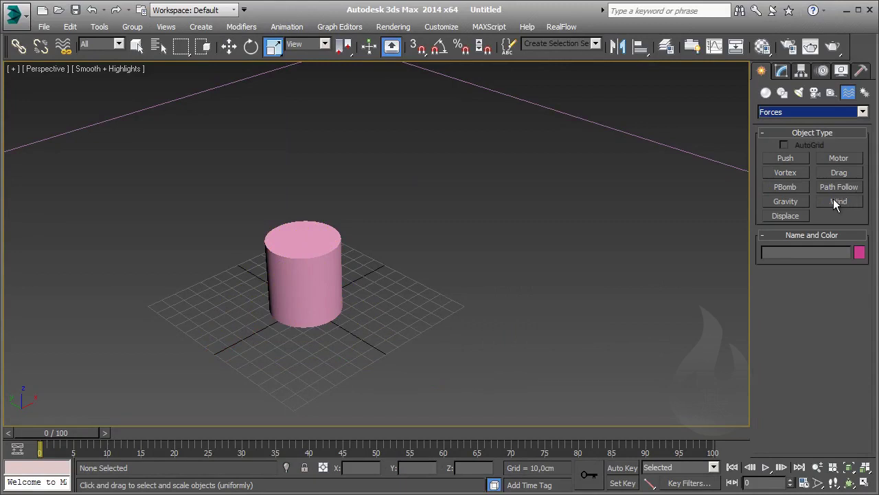
pyautogui.click(792, 191)
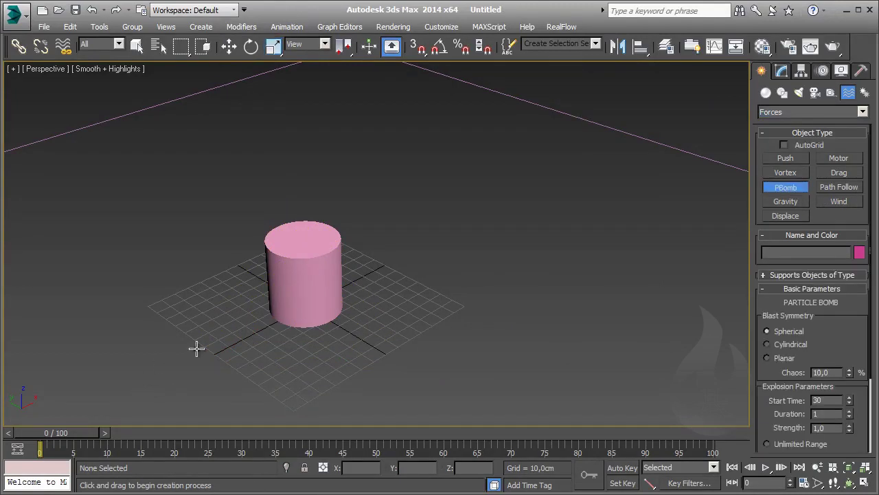
pyautogui.moveTo(410, 307); pyautogui.dragTo(421, 322)
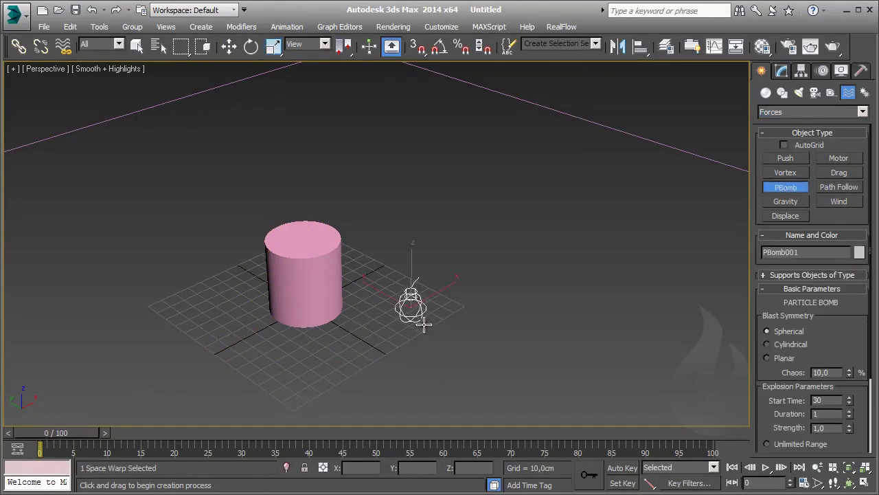
pyautogui.rightClick(677, 183)
pyautogui.click(675, 103)
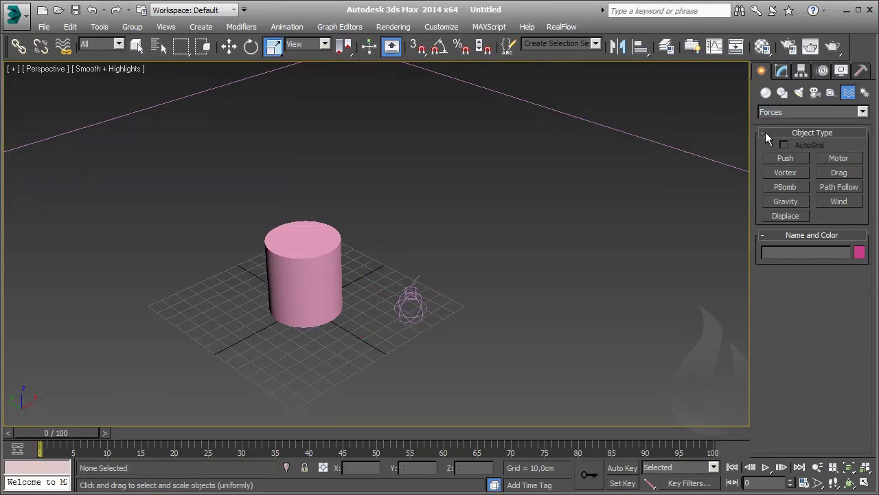
# - Create a Gravity force at the lower right of the scene
pyautogui.click(786, 201)
pyautogui.moveTo(570, 332); pyautogui.dragTo(591, 323)
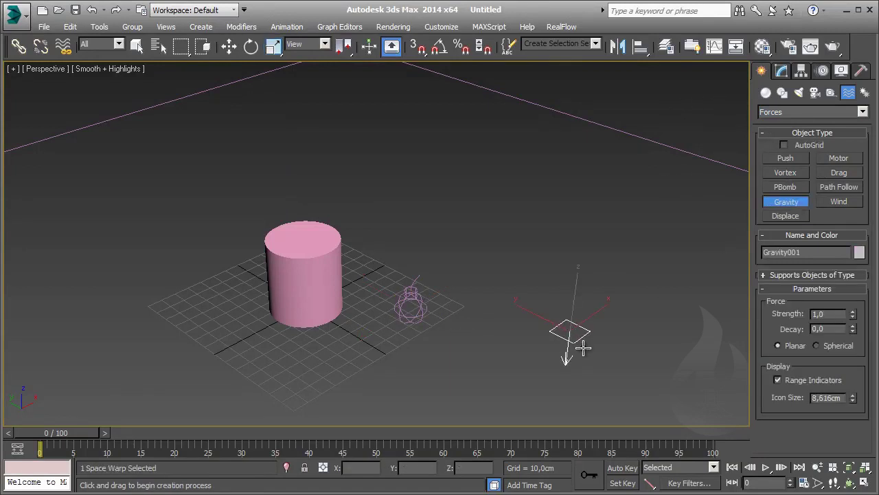
pyautogui.rightClick(666, 87)
pyautogui.click(665, 86)
pyautogui.moveTo(325, 330); pyautogui.dragTo(411, 313, button='middle')
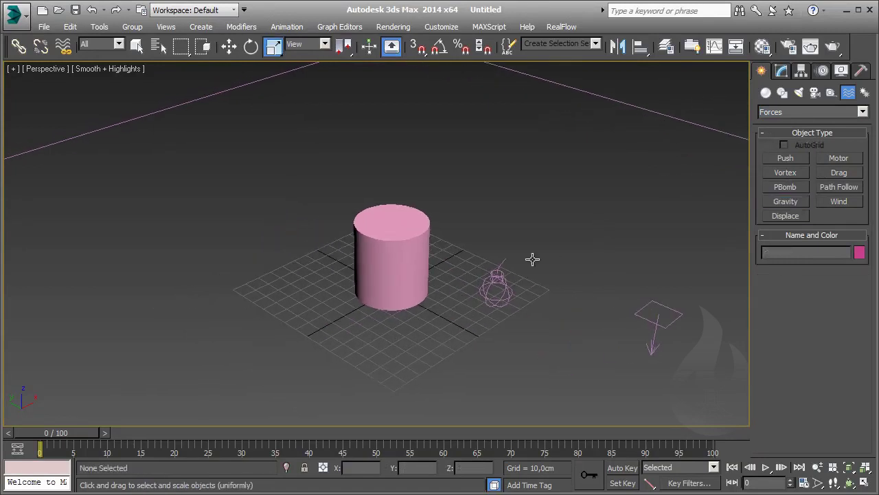
# - Align the PBomb to the cylinder's centre and move Gravity next to the cylinder
pyautogui.moveTo(530, 257); pyautogui.dragTo(476, 336)
pyautogui.press('r')
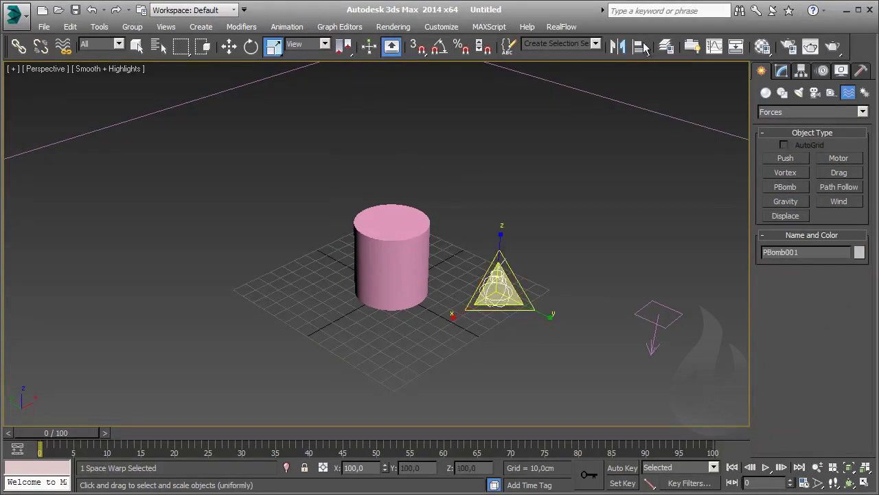
pyautogui.click(391, 261)
pyautogui.click(454, 365)
pyautogui.press('w')
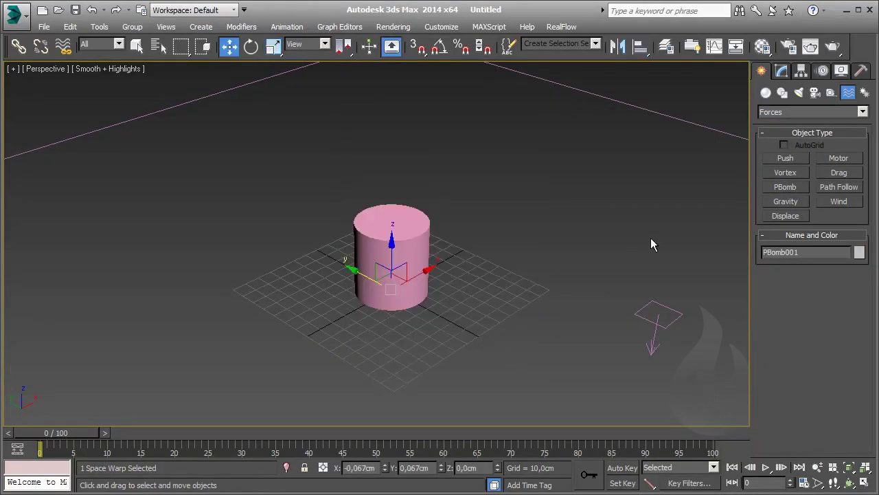
pyautogui.moveTo(674, 280)
pyautogui.mouseDown()
pyautogui.moveTo(632, 336)
pyautogui.moveTo(695, 336)
pyautogui.mouseUp()
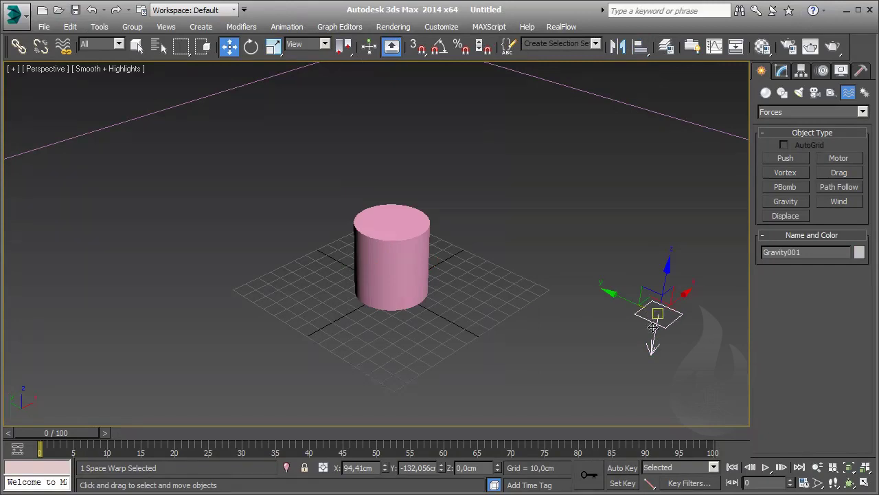
pyautogui.moveTo(639, 307); pyautogui.dragTo(477, 218)
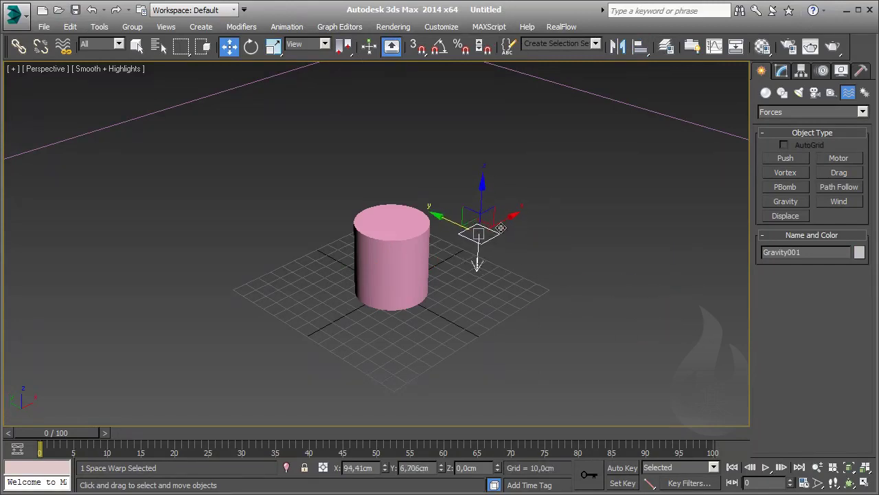
pyautogui.click(610, 241)
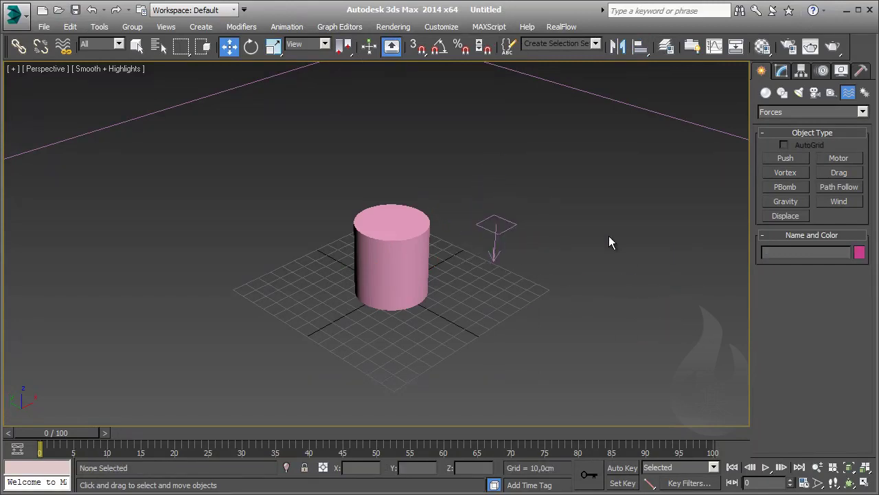
# - Create a PArray particle emitter at the lower right of the scene
pyautogui.click(766, 92)
pyautogui.click(810, 112)
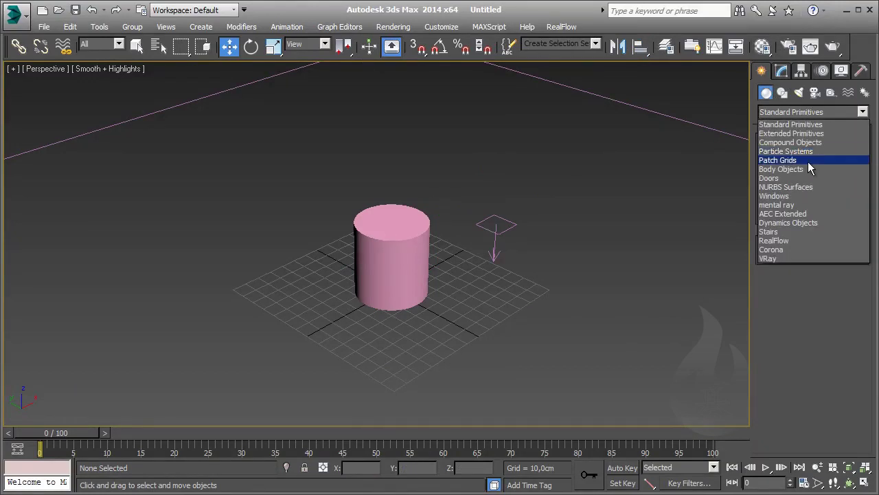
pyautogui.click(807, 150)
pyautogui.click(839, 187)
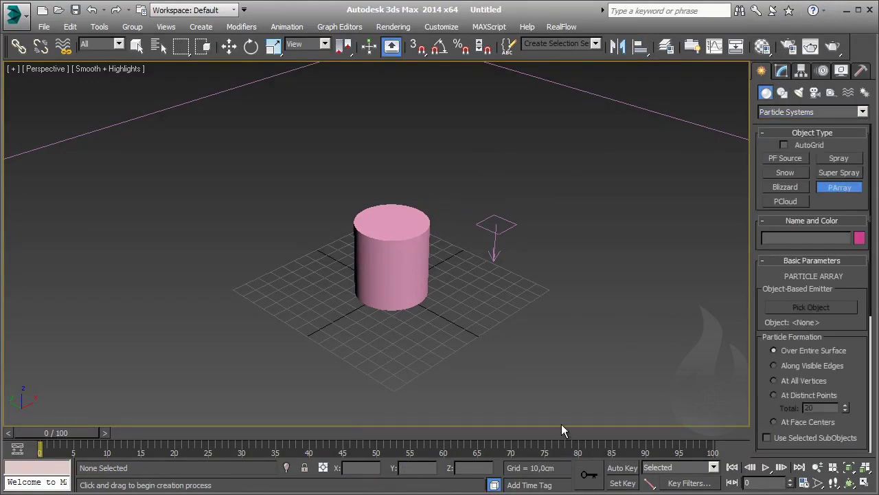
pyautogui.moveTo(570, 361); pyautogui.dragTo(609, 304)
pyautogui.press('w')
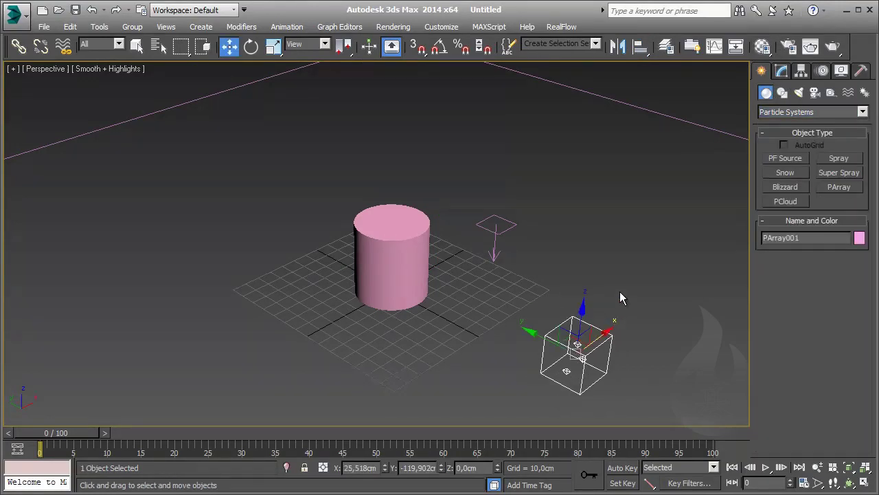
# - Pick the cylinder as PArray001's emitter object
pyautogui.click(782, 70)
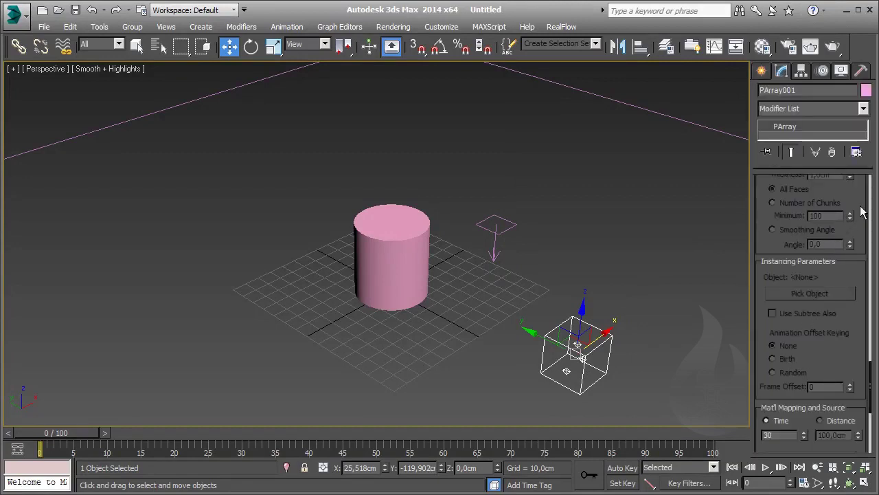
pyautogui.scroll(5, 854, 365)
pyautogui.scroll(5, 854, 364)
pyautogui.scroll(5, 853, 365)
pyautogui.scroll(5, 855, 365)
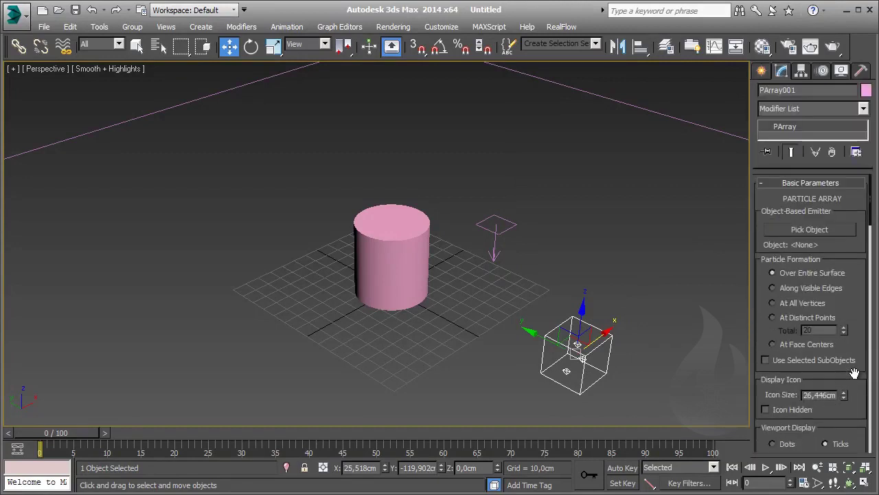
pyautogui.click(814, 230)
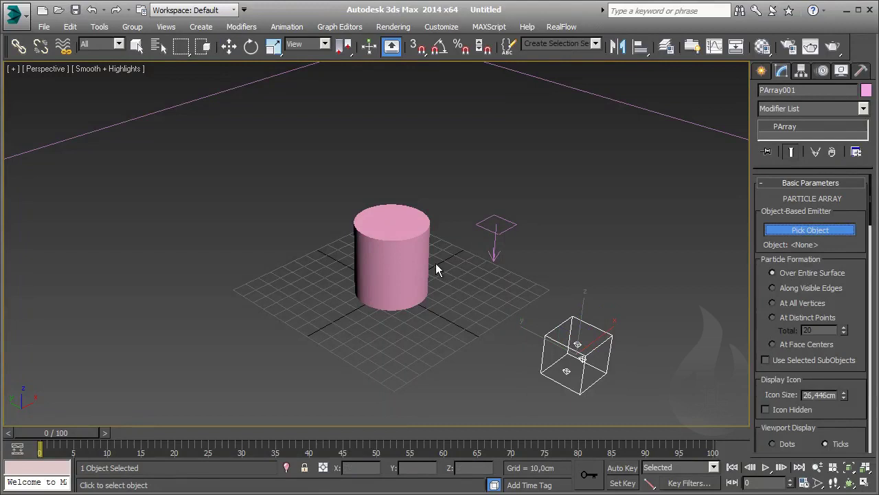
pyautogui.click(394, 237)
pyautogui.click(393, 238)
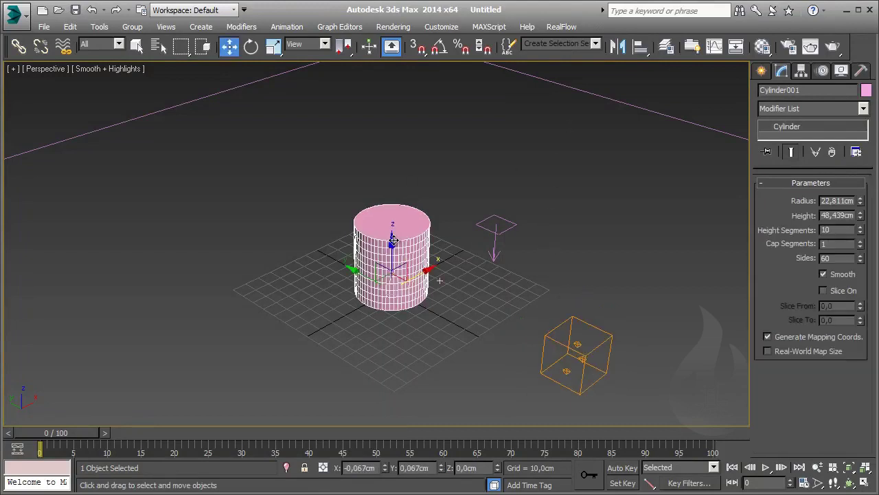
# - In the cylinder's Object Properties, turn off Renderable and turn on Display as Box
pyautogui.rightClick(382, 228)
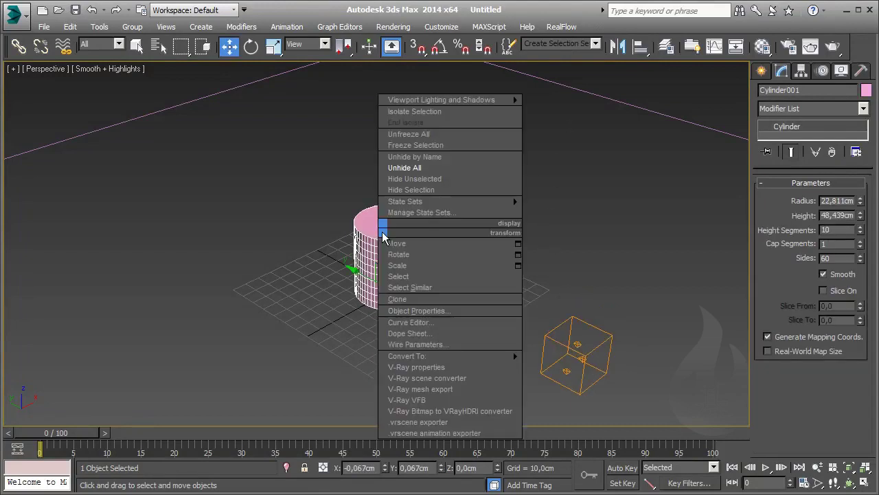
pyautogui.click(440, 310)
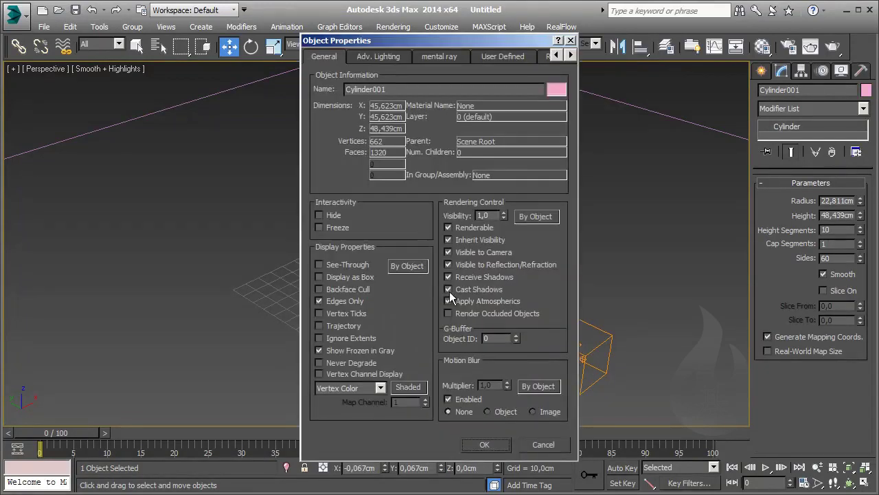
pyautogui.click(452, 228)
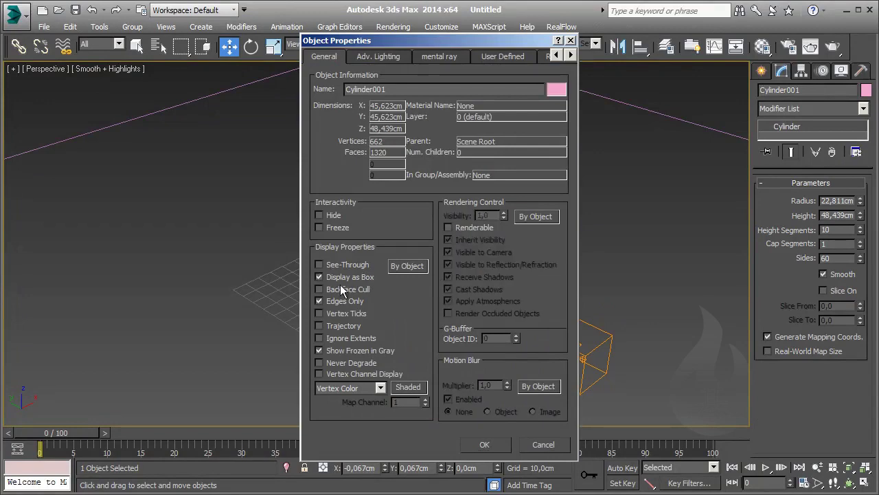
pyautogui.click(492, 441)
pyautogui.click(676, 109)
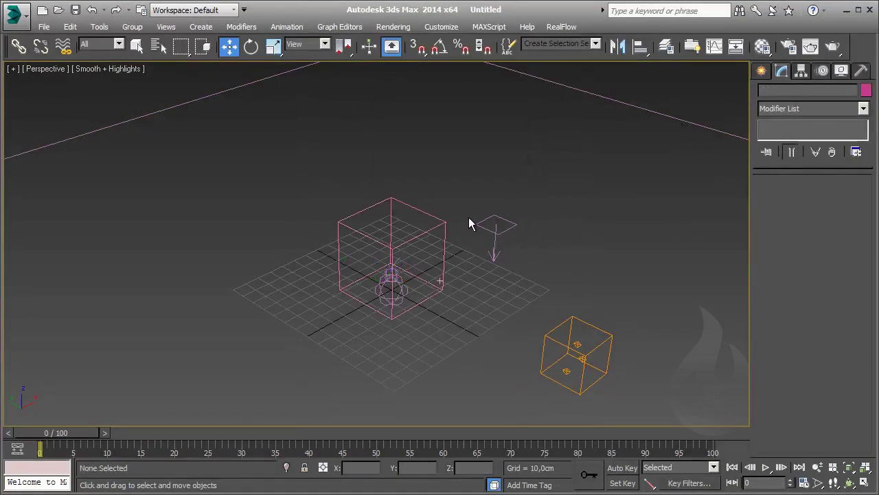
pyautogui.click(438, 227)
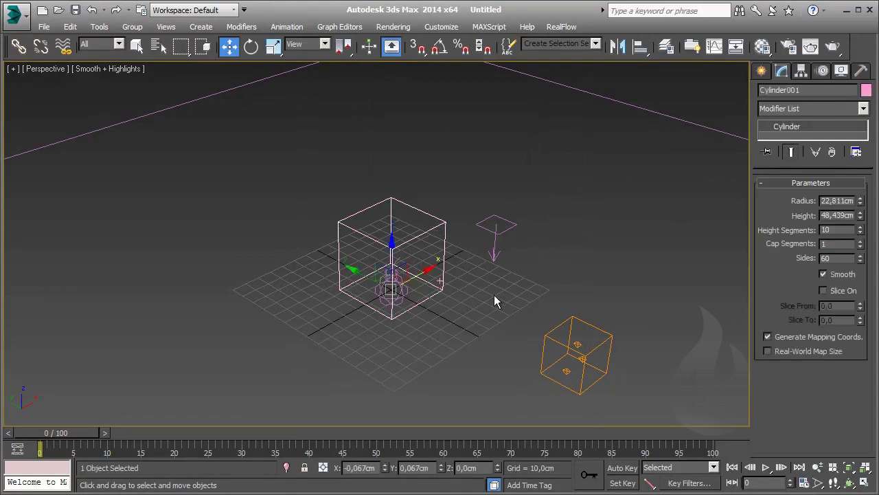
# - Load the Blast preset from PArray001's Saved Presets list
pyautogui.click(575, 351)
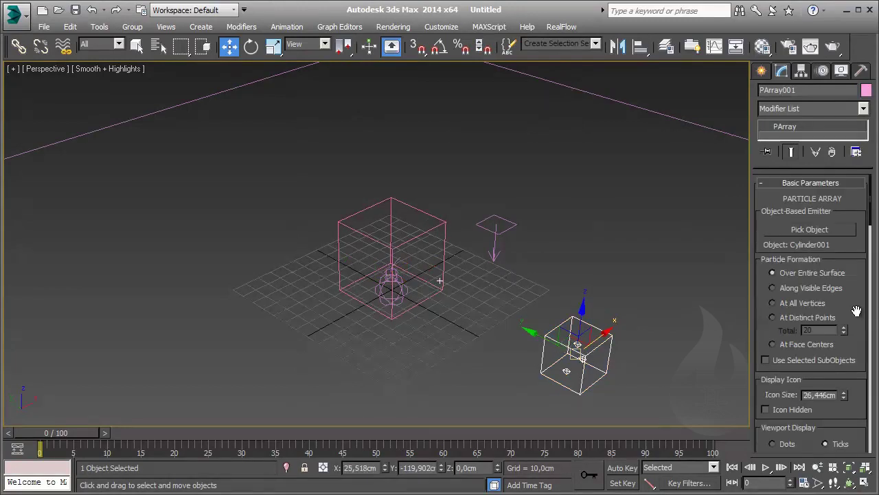
pyautogui.scroll(-5, 857, 309)
pyautogui.scroll(-5, 864, 294)
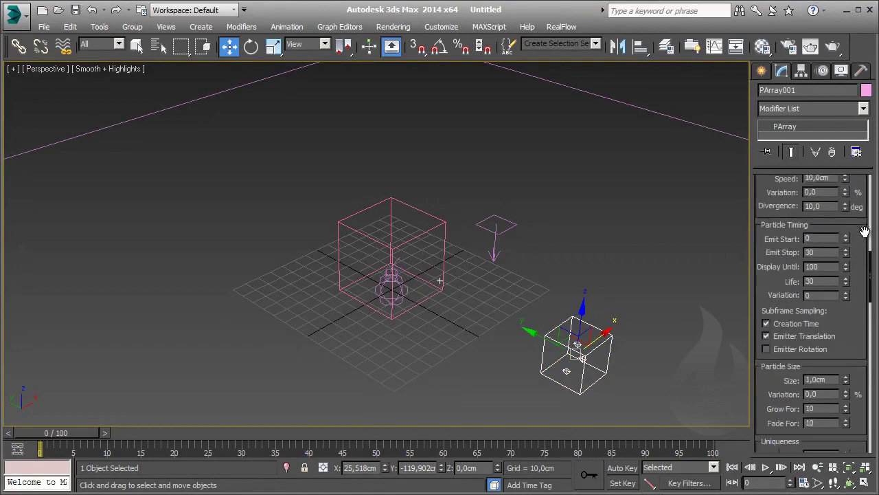
pyautogui.scroll(-5, 864, 284)
pyautogui.scroll(-5, 863, 250)
pyautogui.scroll(-5, 859, 232)
pyautogui.scroll(-3, 858, 233)
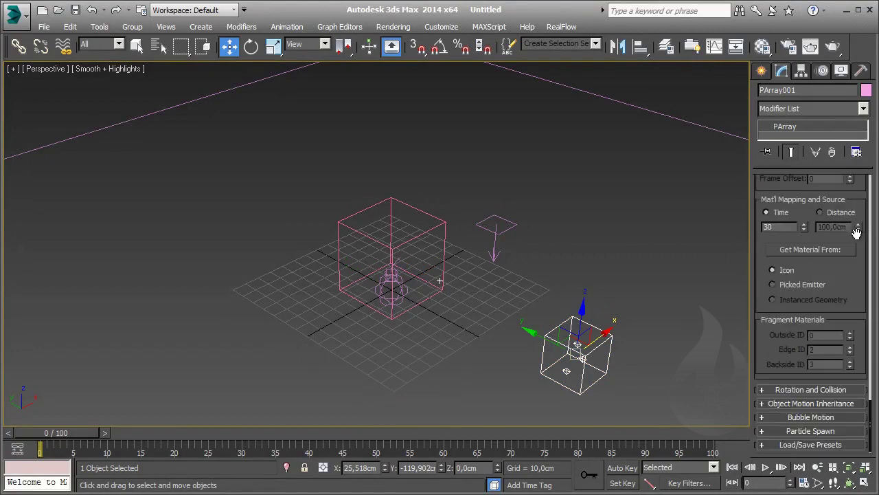
pyautogui.click(820, 445)
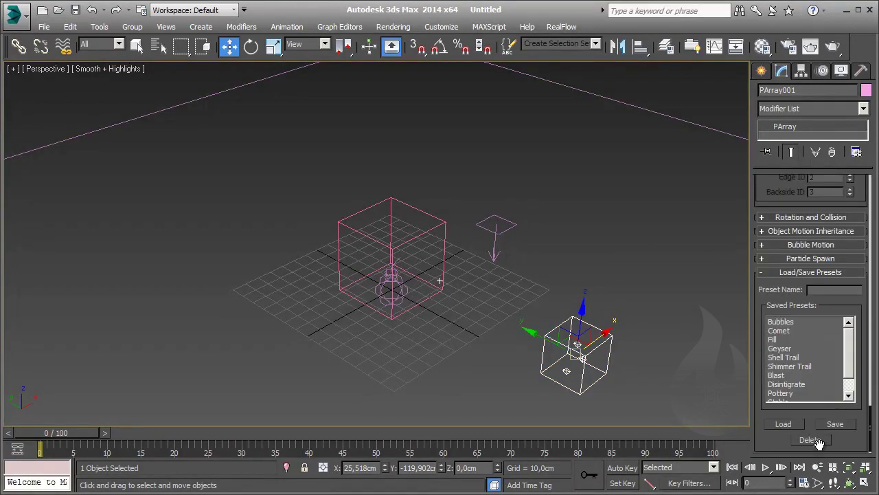
pyautogui.click(788, 376)
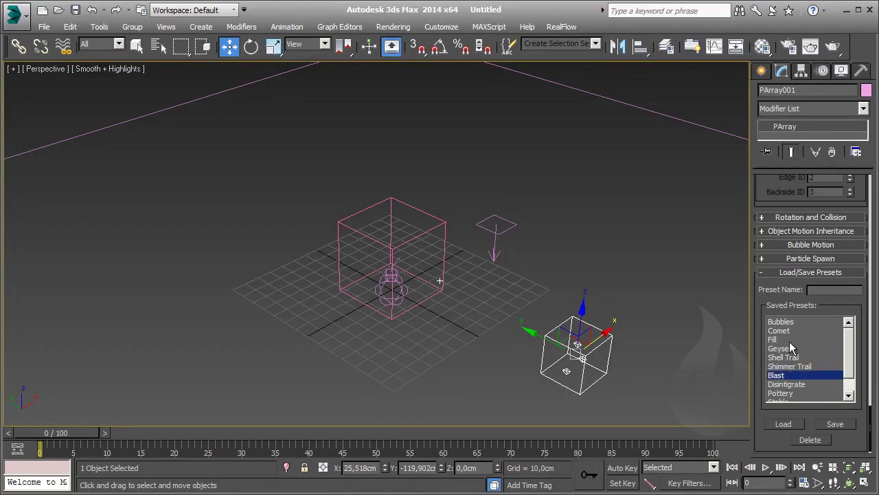
pyautogui.scroll(-1, 790, 378)
pyautogui.click(790, 367)
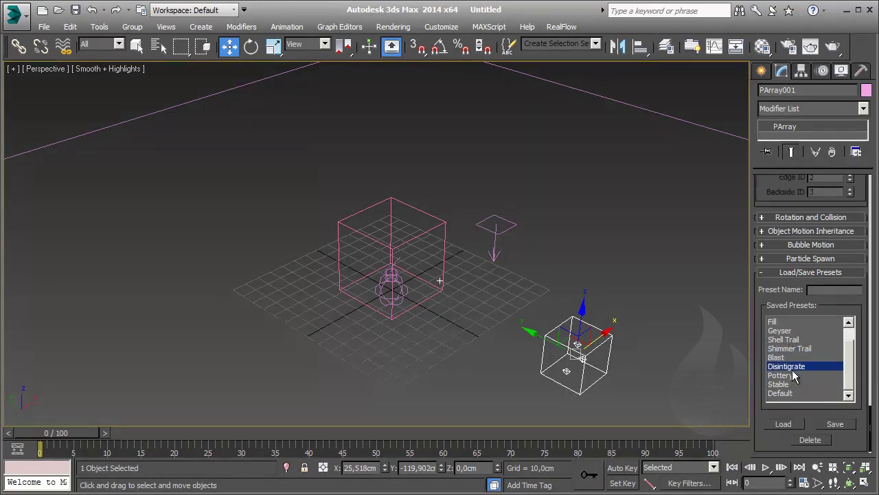
pyautogui.click(789, 358)
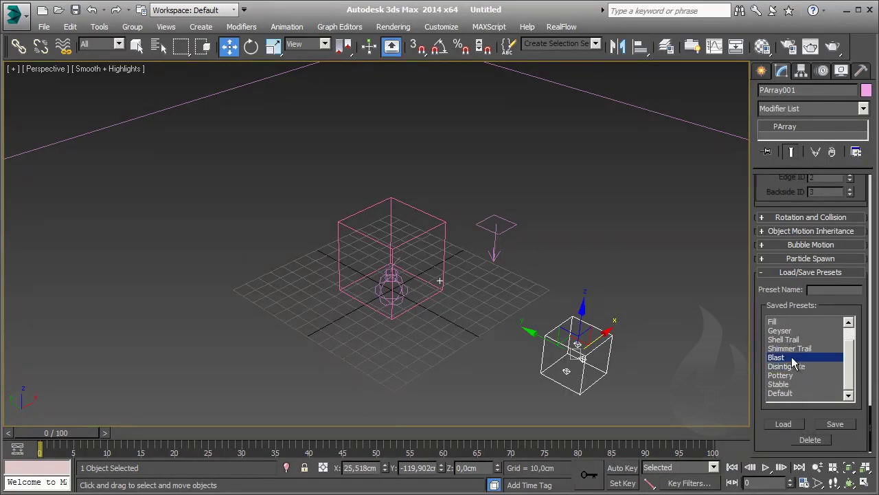
pyautogui.doubleClick(792, 358)
# - Pan and zoom the view onto the fragment-particle cylinder
pyautogui.moveTo(415, 271); pyautogui.dragTo(375, 309, button='middle')
pyautogui.scroll(2, 357, 300)
pyautogui.scroll(3, 383, 291)
pyautogui.scroll(3, 378, 296)
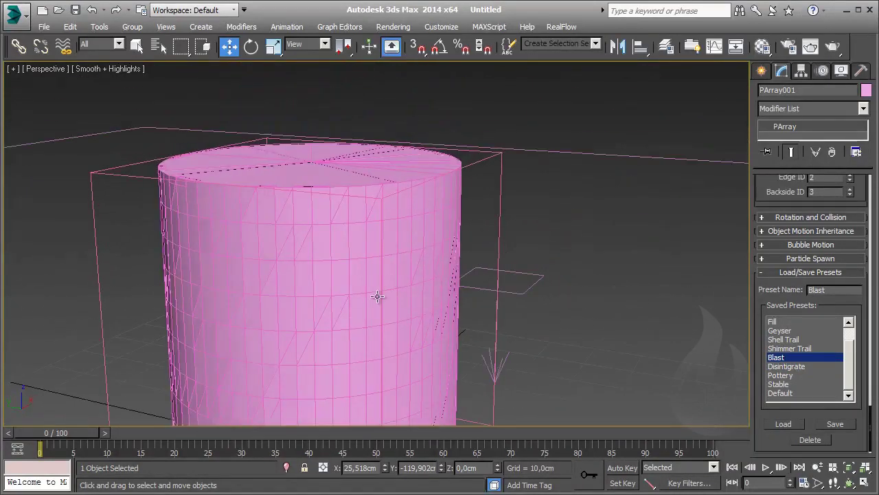
pyautogui.scroll(2, 377, 296)
pyautogui.scroll(-3, 343, 336)
pyautogui.scroll(-2, 373, 320)
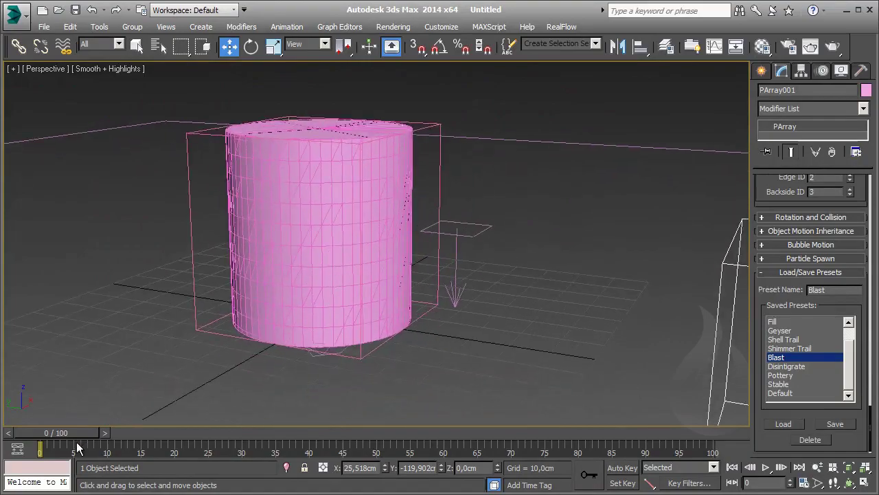
pyautogui.moveTo(76, 442); pyautogui.dragTo(83, 439)
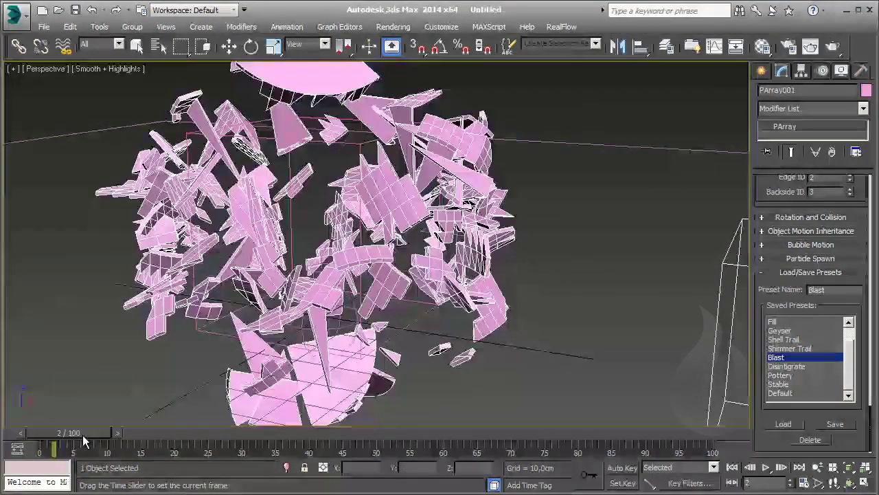
pyautogui.moveTo(83, 440); pyautogui.dragTo(145, 440)
pyautogui.press('w')
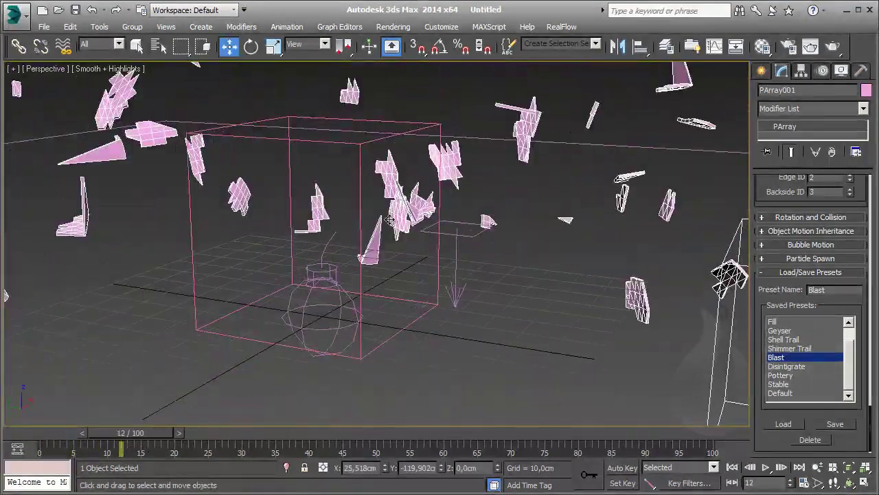
pyautogui.scroll(-5, 369, 286)
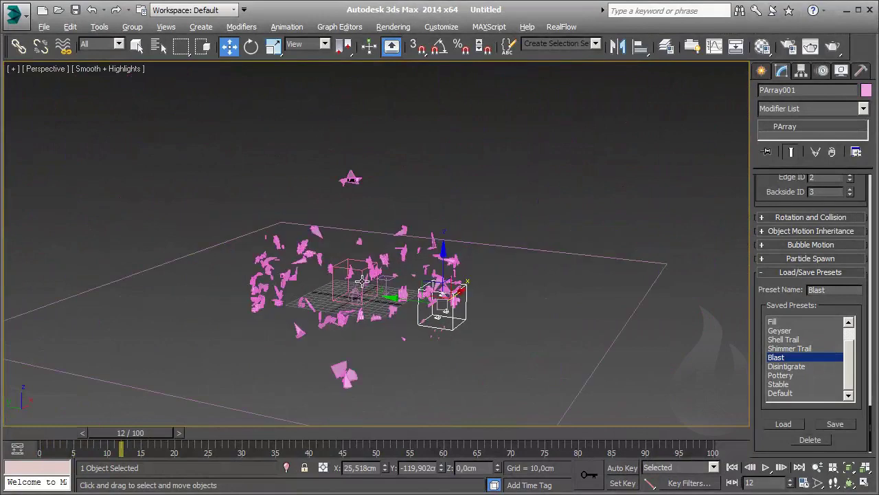
pyautogui.keyDown('alt'); pyautogui.moveTo(362, 281); pyautogui.dragTo(292, 267, button='middle'); pyautogui.keyUp('alt')
pyautogui.keyDown('alt'); pyautogui.moveTo(448, 325); pyautogui.dragTo(388, 350, button='middle'); pyautogui.keyUp('alt')
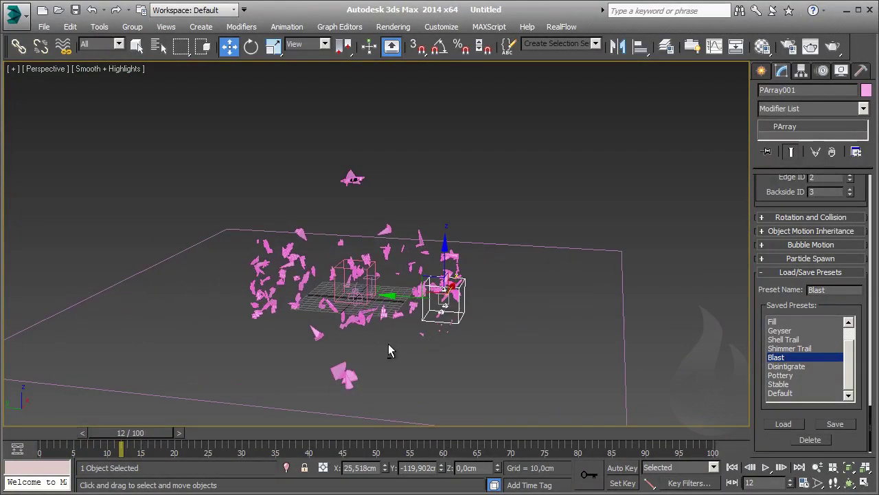
pyautogui.moveTo(133, 439)
pyautogui.mouseDown()
pyautogui.moveTo(178, 436)
pyautogui.moveTo(69, 436)
pyautogui.mouseUp()
pyautogui.press('w')
pyautogui.keyDown('alt'); pyautogui.moveTo(398, 296); pyautogui.dragTo(364, 258, button='middle'); pyautogui.keyUp('alt')
# - Switch the viewport to Wireframe with Edged Faces, viewing the cylinder from above
pyautogui.scroll(2, 364, 258)
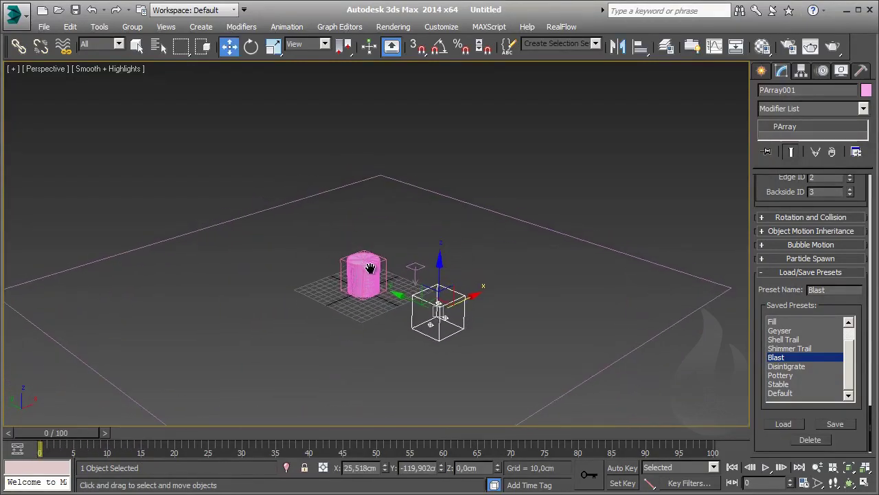
pyautogui.scroll(3, 365, 267)
pyautogui.scroll(3, 373, 290)
pyautogui.scroll(2, 406, 265)
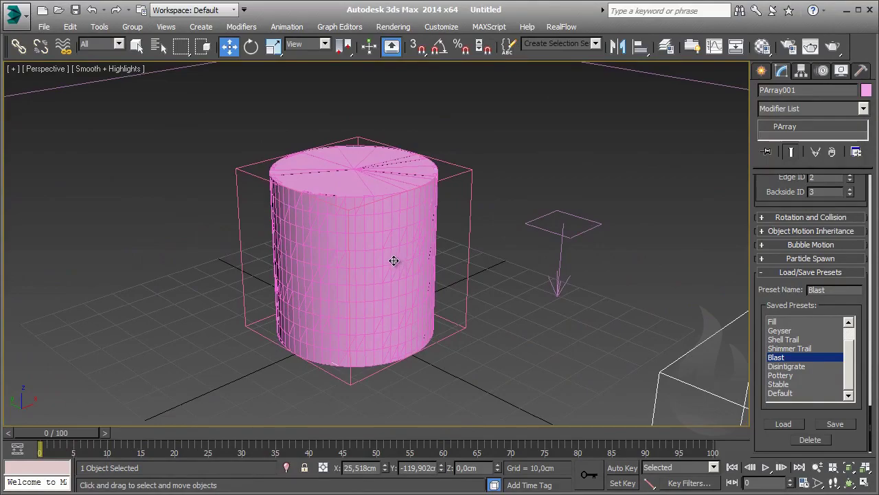
pyautogui.press('F4')
pyautogui.press('F3')
pyautogui.scroll(2, 354, 257)
pyautogui.scroll(2, 354, 261)
pyautogui.scroll(-2, 354, 285)
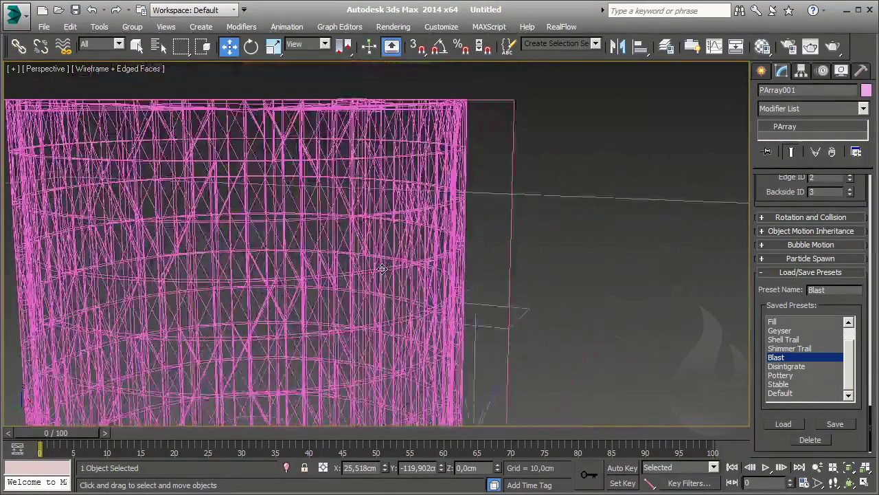
pyautogui.keyDown('alt'); pyautogui.moveTo(354, 285); pyautogui.dragTo(361, 276, button='middle'); pyautogui.keyUp('alt')
pyautogui.scroll(-2, 402, 261)
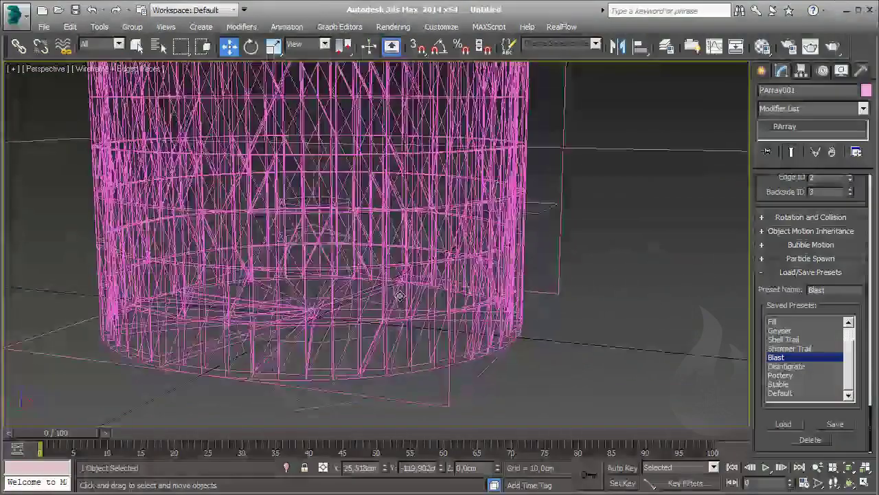
pyautogui.scroll(-5, 481, 271)
# - Set PArray001's object colour to black
pyautogui.click(867, 90)
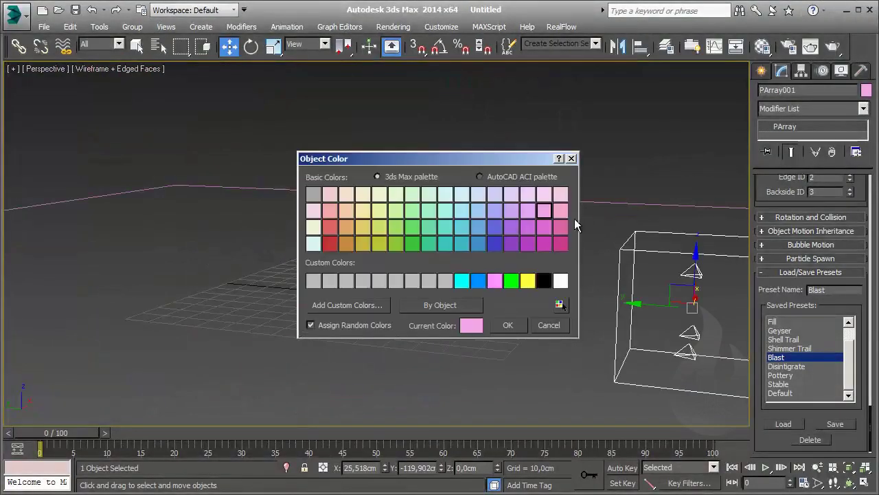
pyautogui.click(544, 281)
pyautogui.click(508, 324)
pyautogui.click(570, 84)
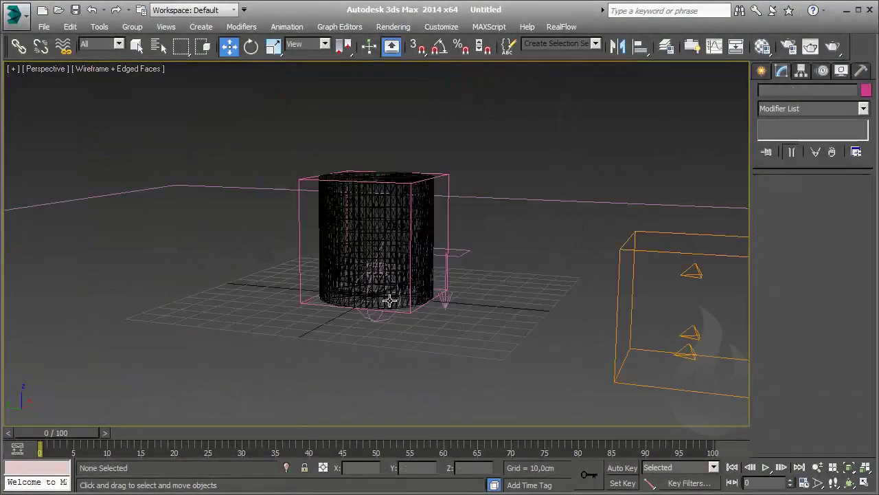
pyautogui.scroll(5, 384, 316)
# - Frame PBomb001, raise it to about 18 cm, and widen the command panel
pyautogui.click(418, 367)
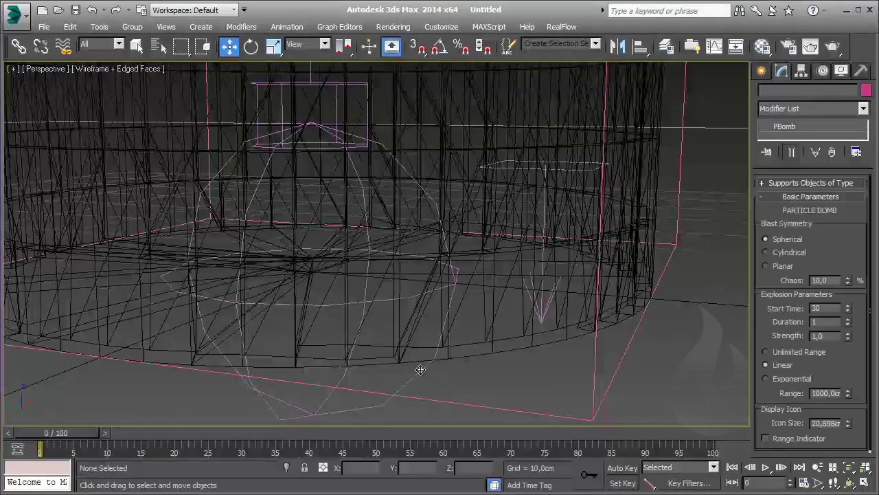
pyautogui.press('z')
pyautogui.keyDown('alt'); pyautogui.moveTo(449, 216); pyautogui.dragTo(381, 364, button='middle'); pyautogui.keyUp('alt')
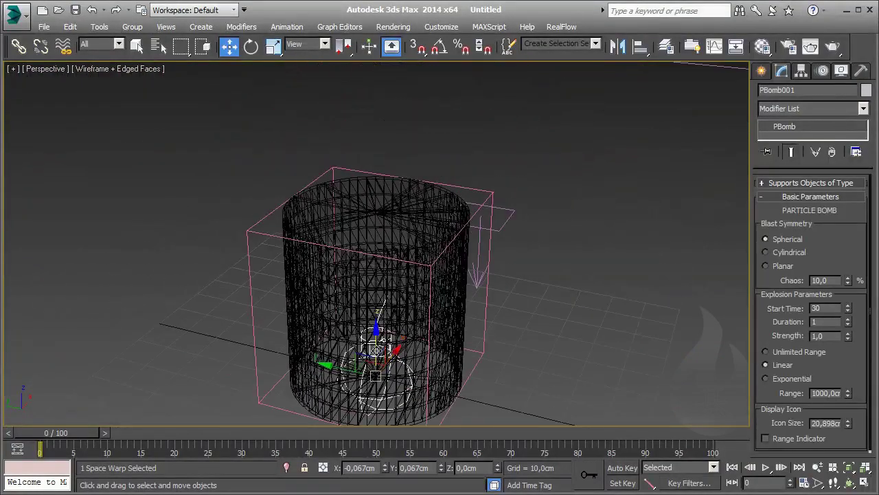
pyautogui.moveTo(380, 336); pyautogui.dragTo(379, 287)
pyautogui.scroll(-2, 229, 230)
pyautogui.scroll(-1, 228, 229)
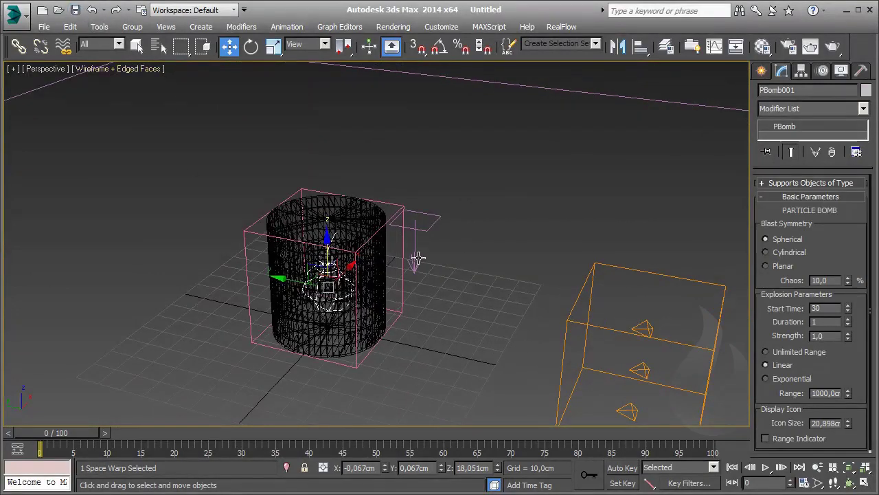
pyautogui.moveTo(753, 233); pyautogui.dragTo(683, 233)
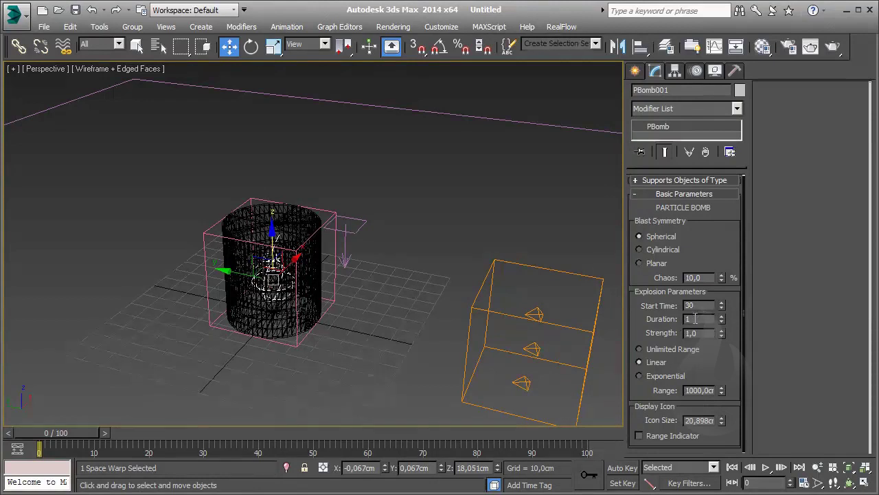
# - Give PBomb001 start time 10 and a limited exponential range of 150 cm, shown in viewport
pyautogui.click(694, 305)
pyautogui.write('10')
pyautogui.click(646, 349)
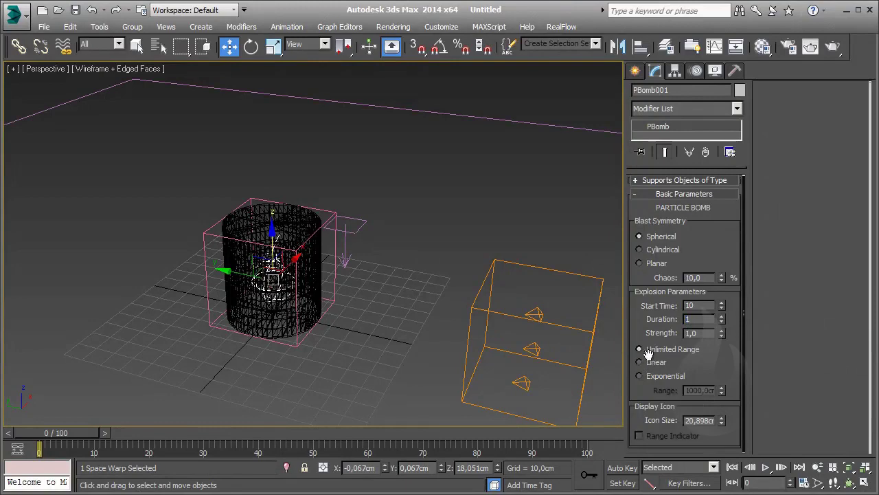
pyautogui.click(639, 362)
pyautogui.click(654, 377)
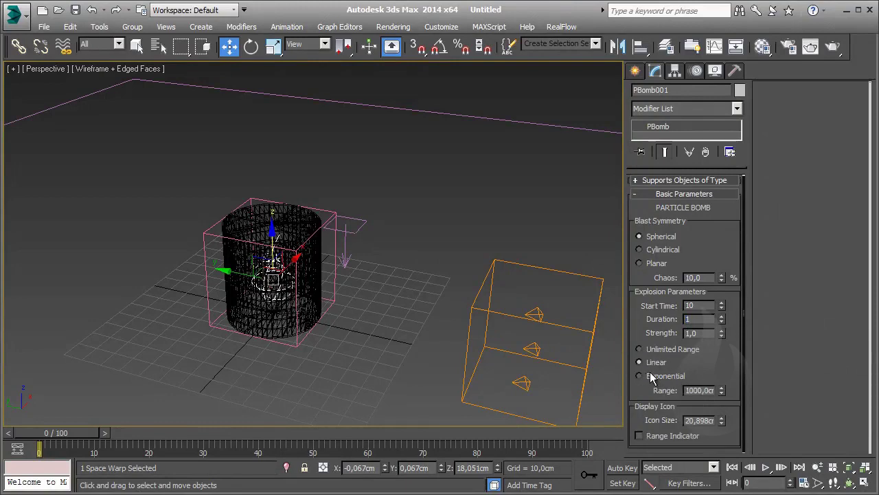
pyautogui.click(676, 434)
pyautogui.moveTo(481, 282); pyautogui.dragTo(465, 303, button='middle')
pyautogui.scroll(-5, 465, 303)
pyautogui.scroll(3, 432, 294)
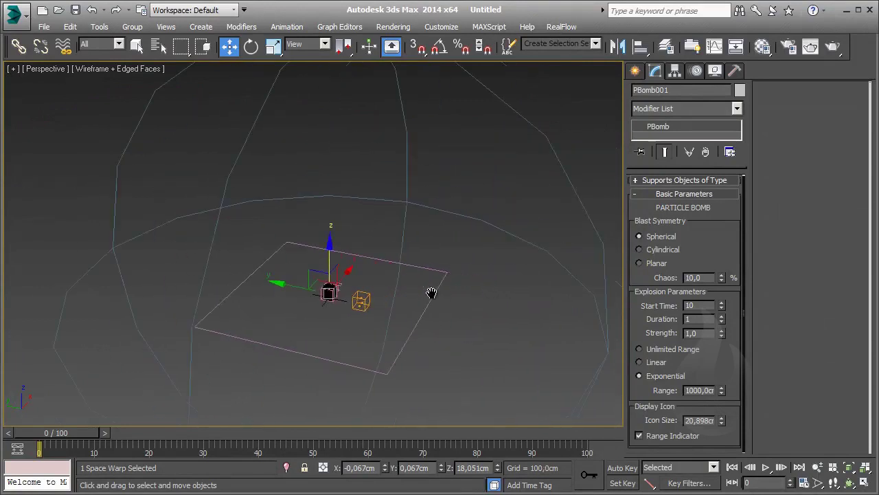
pyautogui.moveTo(721, 421); pyautogui.dragTo(726, 432)
pyautogui.moveTo(727, 450)
pyautogui.mouseDown()
pyautogui.moveTo(734, 453)
pyautogui.moveTo(740, 437)
pyautogui.moveTo(746, 456)
pyautogui.mouseUp()
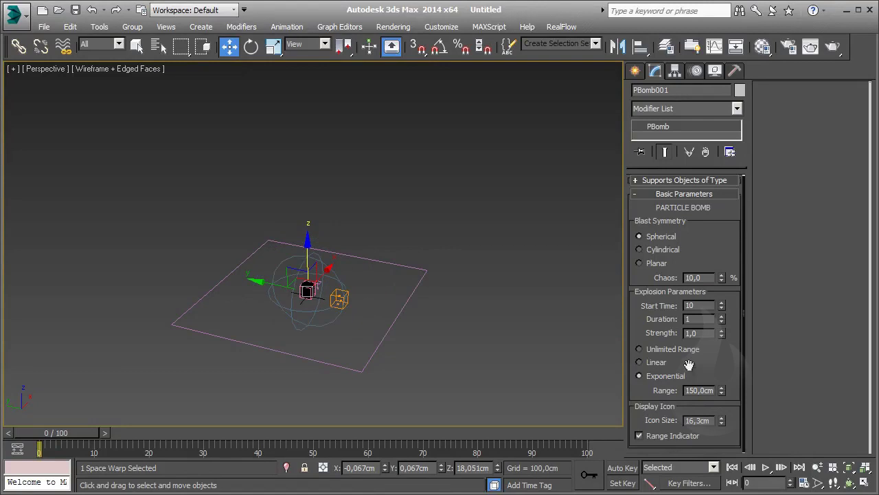
# - Set PBomb001's blast symmetry to Spherical with 25% chaos
pyautogui.scroll(1, 718, 340)
pyautogui.scroll(-1, 669, 277)
pyautogui.scroll(5, 375, 287)
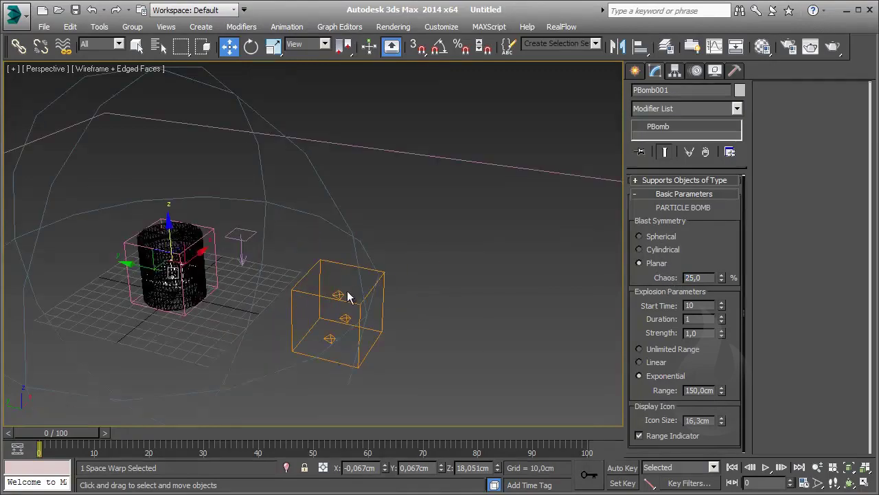
pyautogui.scroll(4, 346, 290)
pyautogui.scroll(4, 302, 355)
pyautogui.scroll(-5, 378, 291)
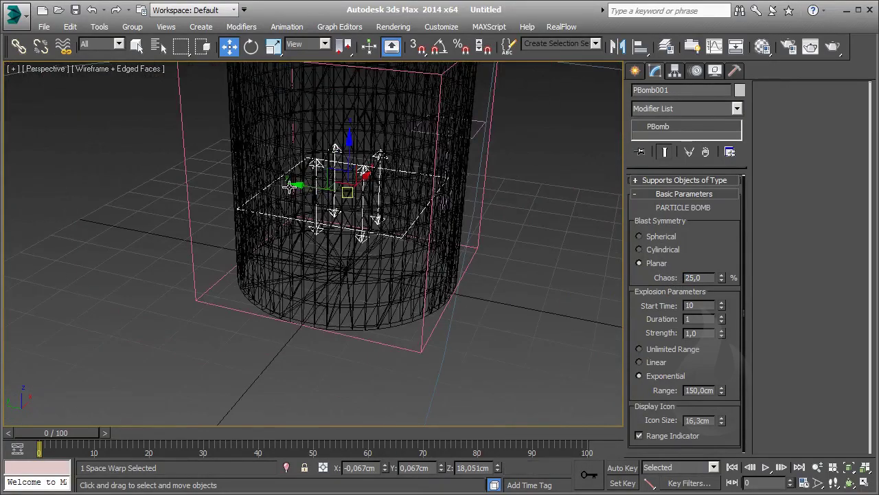
pyautogui.scroll(-3, 508, 213)
pyautogui.moveTo(508, 213); pyautogui.dragTo(408, 221, button='middle')
pyautogui.scroll(-3, 408, 221)
pyautogui.click(638, 236)
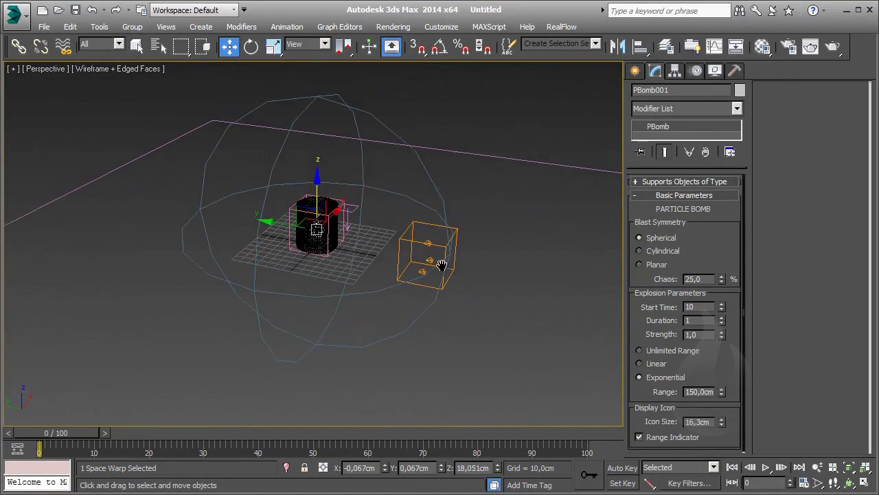
pyautogui.moveTo(306, 306)
pyautogui.keyDown('alt'); pyautogui.mouseDown(button='middle')
pyautogui.moveTo(346, 279)
pyautogui.moveTo(324, 281)
pyautogui.moveTo(292, 296)
pyautogui.moveTo(419, 277)
pyautogui.mouseUp(button='middle'); pyautogui.keyUp('alt')
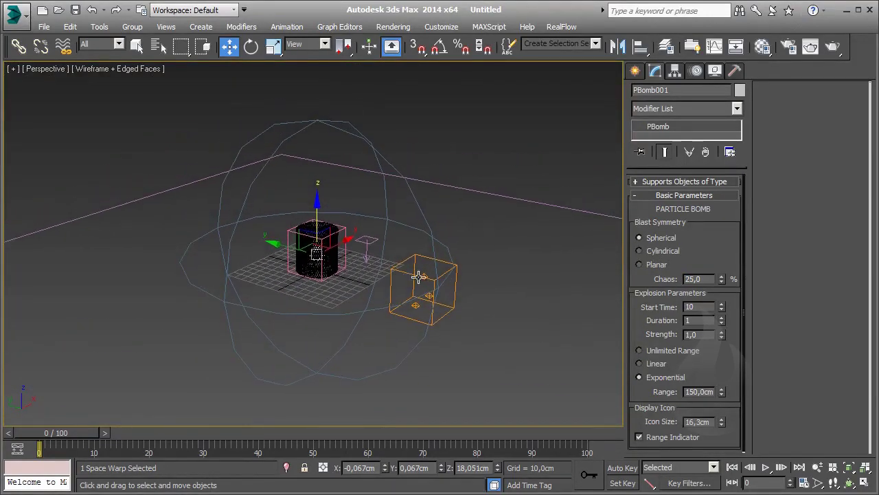
pyautogui.click(366, 241)
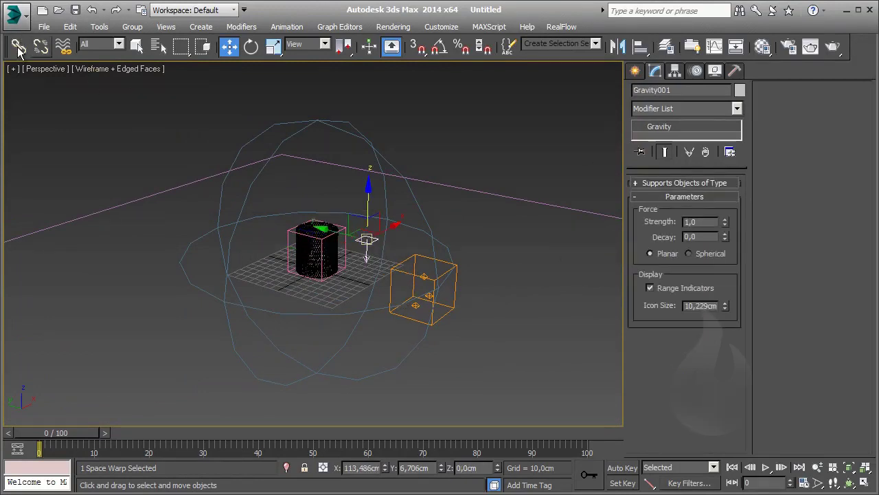
# - Bind Gravity001 to PArray001 and check the Gravity Binding in its stack
pyautogui.click(64, 46)
pyautogui.moveTo(366, 242); pyautogui.dragTo(424, 278)
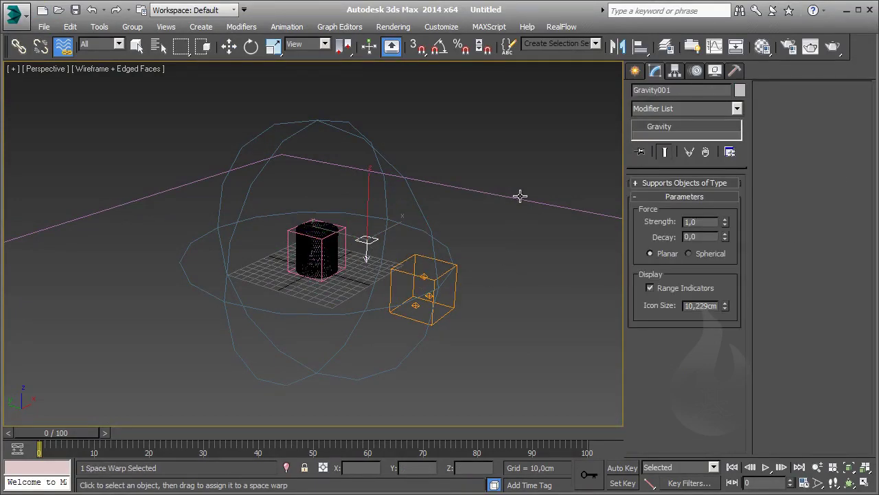
pyautogui.click(519, 221)
pyautogui.click(427, 280)
pyautogui.scroll(5, 317, 256)
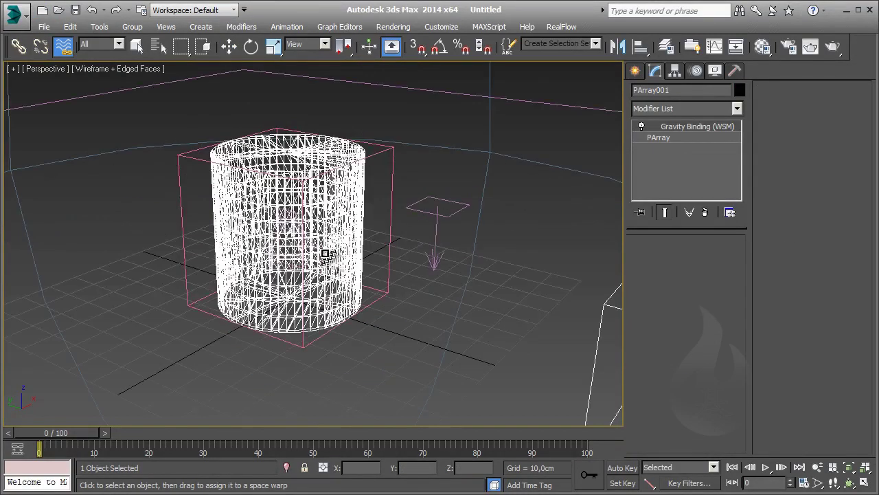
pyautogui.scroll(5, 304, 269)
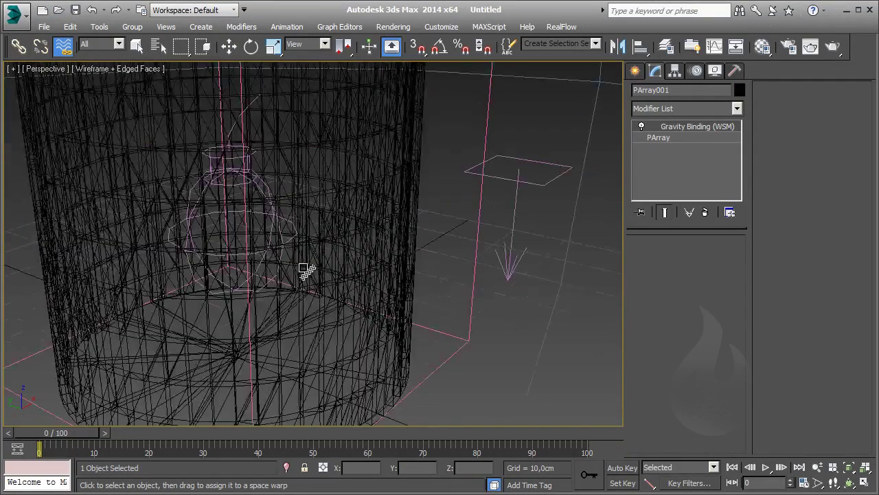
pyautogui.click(273, 225)
pyautogui.click(270, 224)
pyautogui.scroll(-8, 292, 240)
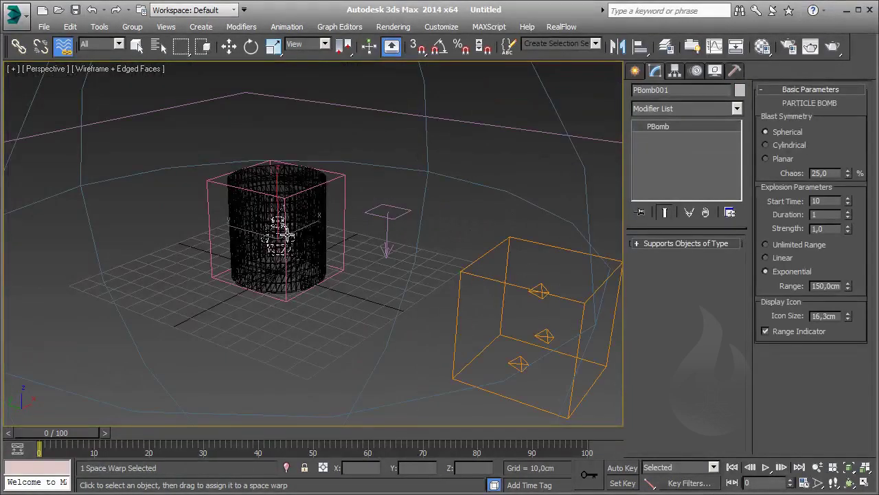
# - Lift PBomb001 above the cylinder and bind it to the PArray emitter
pyautogui.scroll(4, 287, 240)
pyautogui.scroll(4, 303, 247)
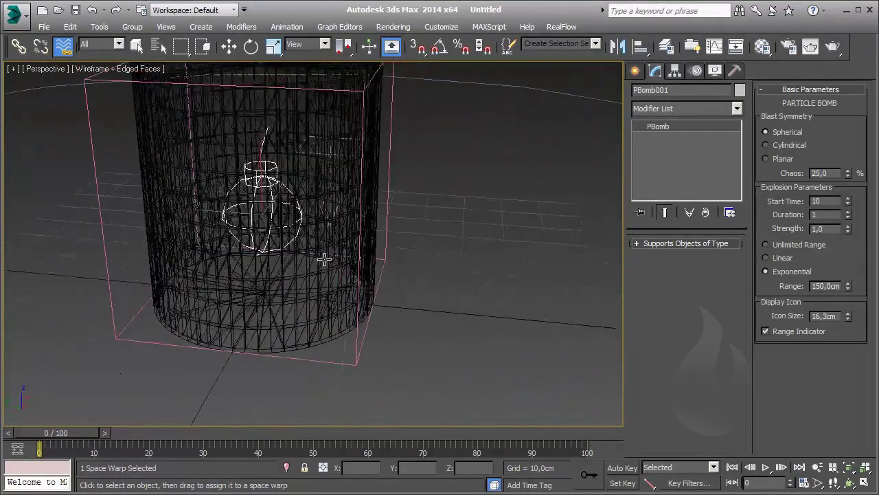
pyautogui.moveTo(323, 255)
pyautogui.mouseDown(button='middle')
pyautogui.moveTo(220, 283)
pyautogui.moveTo(174, 252)
pyautogui.mouseUp(button='middle')
pyautogui.scroll(-4, 175, 252)
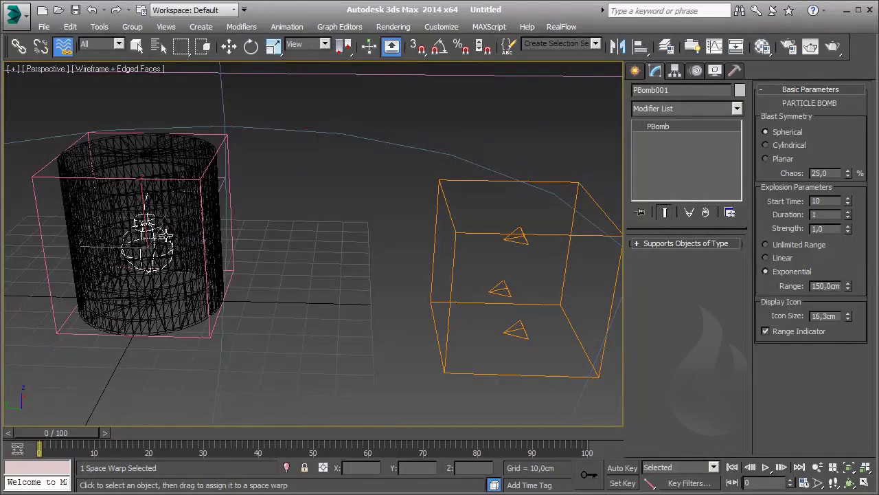
pyautogui.press('w')
pyautogui.moveTo(159, 222); pyautogui.dragTo(145, 77)
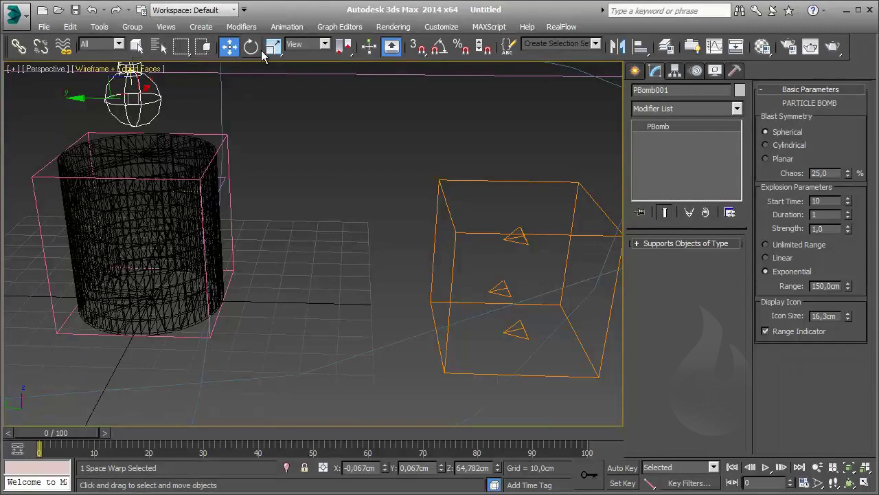
pyautogui.click(63, 46)
pyautogui.moveTo(145, 103); pyautogui.dragTo(514, 236)
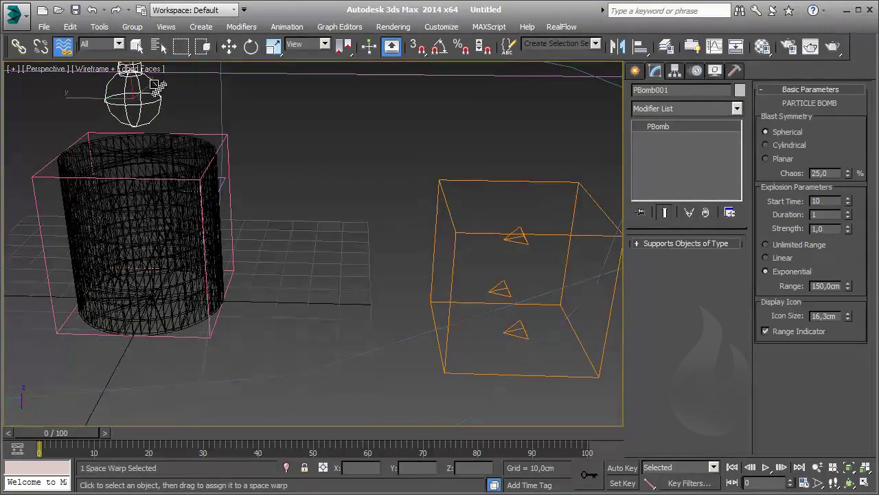
# - Lower PBomb001 back inside the cylinder to about Z 13.4 cm
pyautogui.press('w')
pyautogui.moveTo(135, 80); pyautogui.dragTo(165, 107, button='middle')
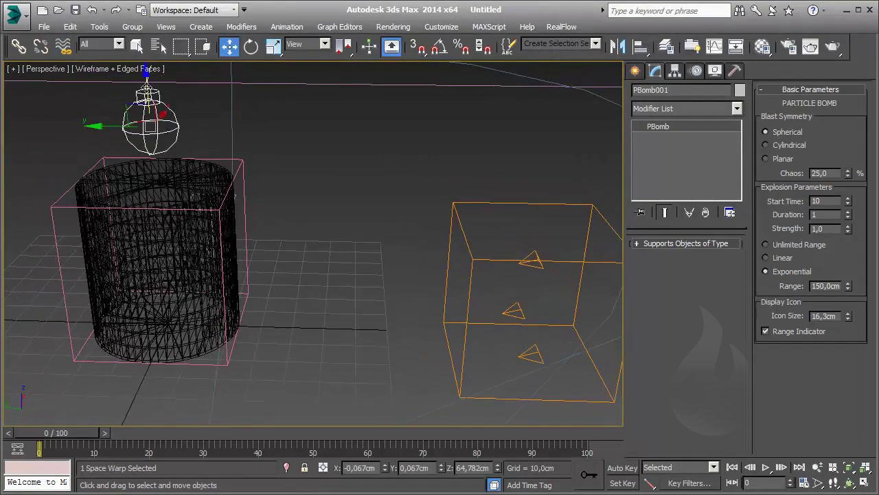
pyautogui.moveTo(146, 88); pyautogui.dragTo(146, 241)
pyautogui.moveTo(206, 233)
pyautogui.keyDown('alt'); pyautogui.mouseDown(button='middle')
pyautogui.moveTo(319, 235)
pyautogui.moveTo(339, 288)
pyautogui.mouseUp(button='middle'); pyautogui.keyUp('alt')
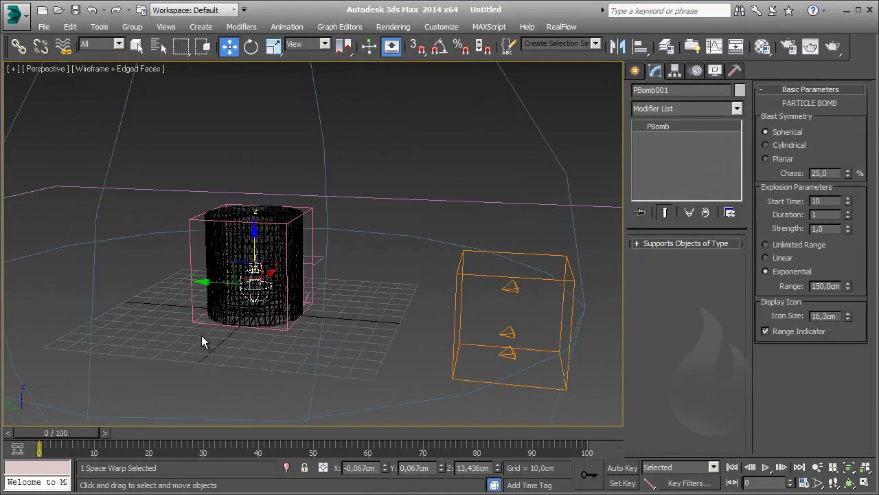
# - Create a Wind force, Wind001, to the left of the cylinder
pyautogui.click(636, 72)
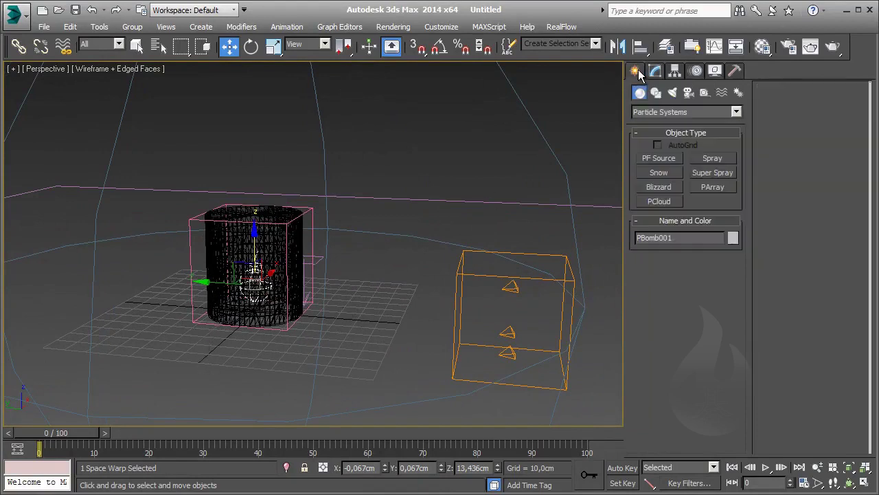
pyautogui.click(720, 93)
pyautogui.click(713, 201)
pyautogui.moveTo(185, 347); pyautogui.dragTo(202, 355)
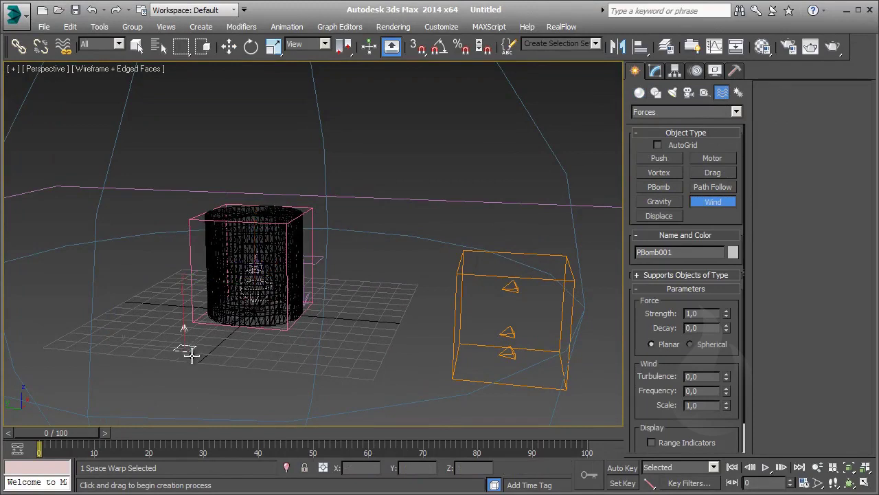
pyautogui.rightClick(202, 355)
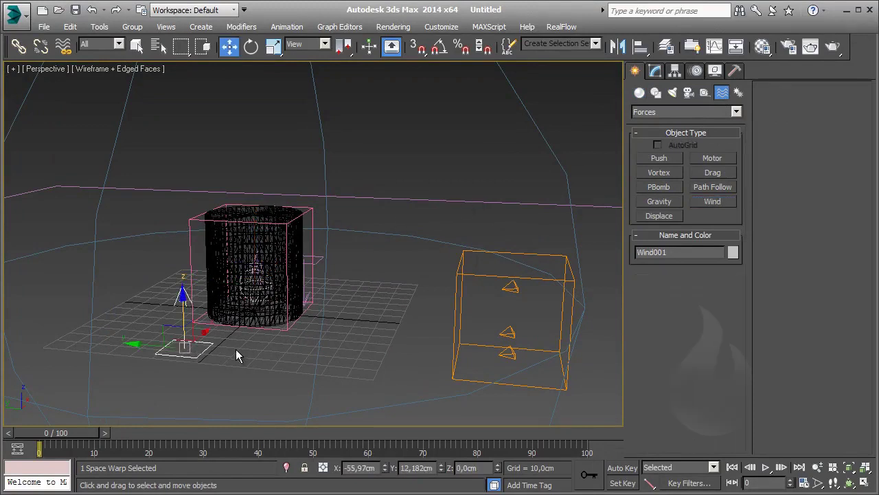
# - Tilt Wind001 about 5 degrees; set strength 0.1, turbulence 0.25, frequency 0.1
pyautogui.press('e')
pyautogui.moveTo(214, 324); pyautogui.dragTo(210, 317)
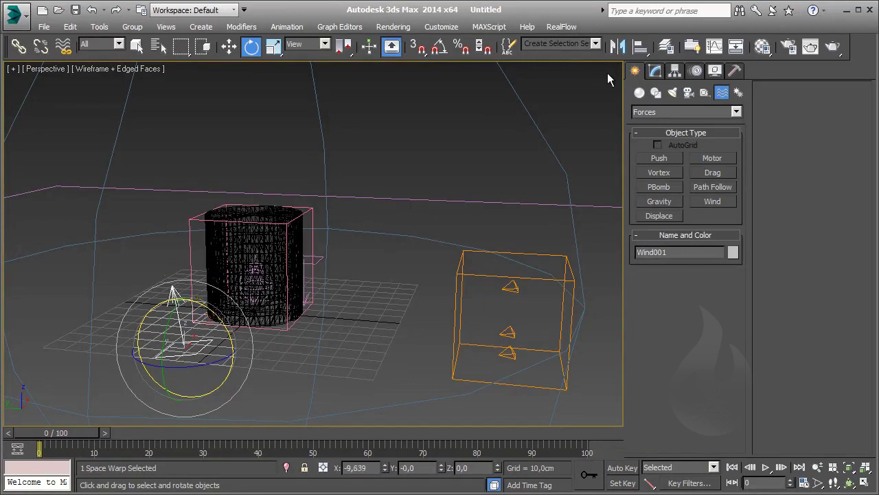
pyautogui.click(656, 71)
pyautogui.moveTo(727, 281); pyautogui.dragTo(728, 344)
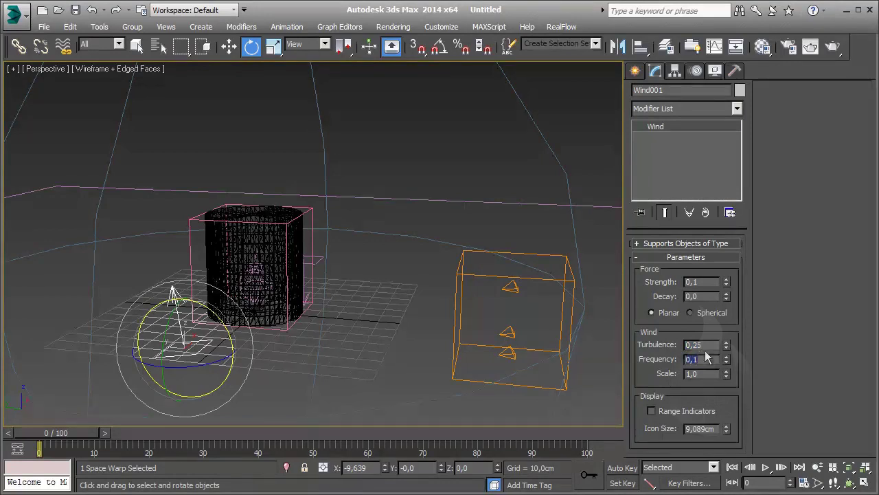
pyautogui.click(65, 45)
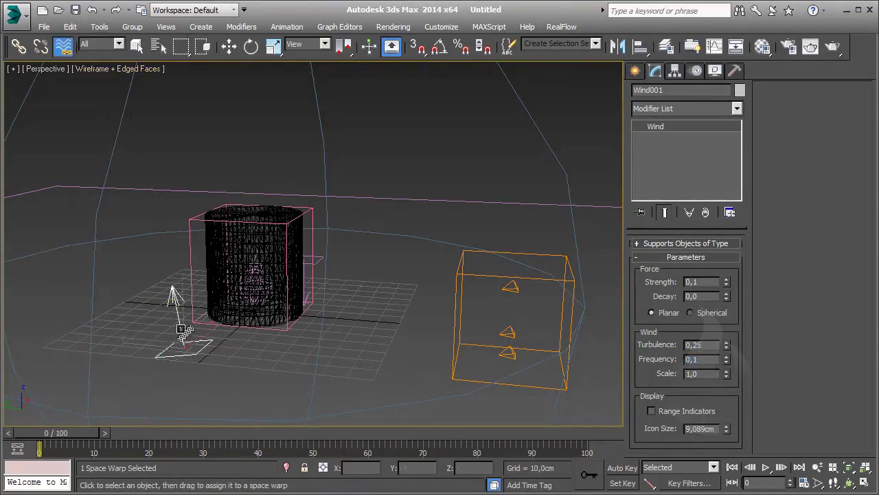
# - Bind Wind001 to PArray001, then reselect the wind force
pyautogui.moveTo(184, 330); pyautogui.dragTo(511, 285)
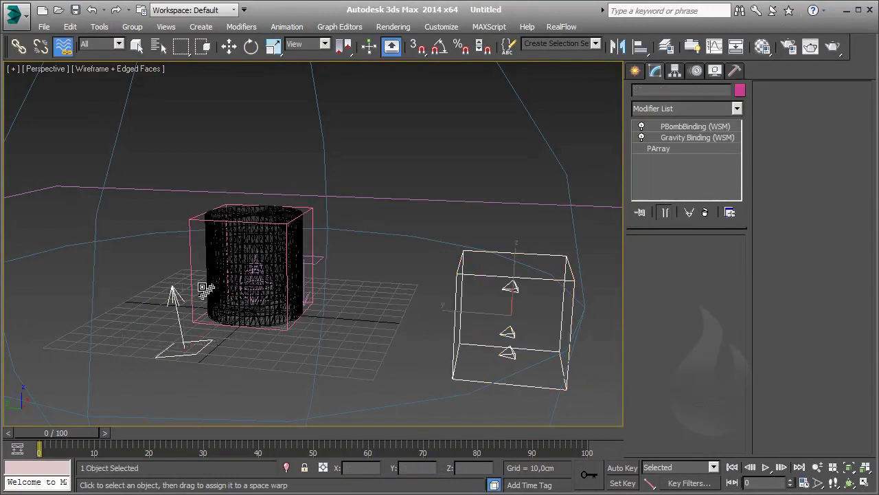
pyautogui.click(204, 287)
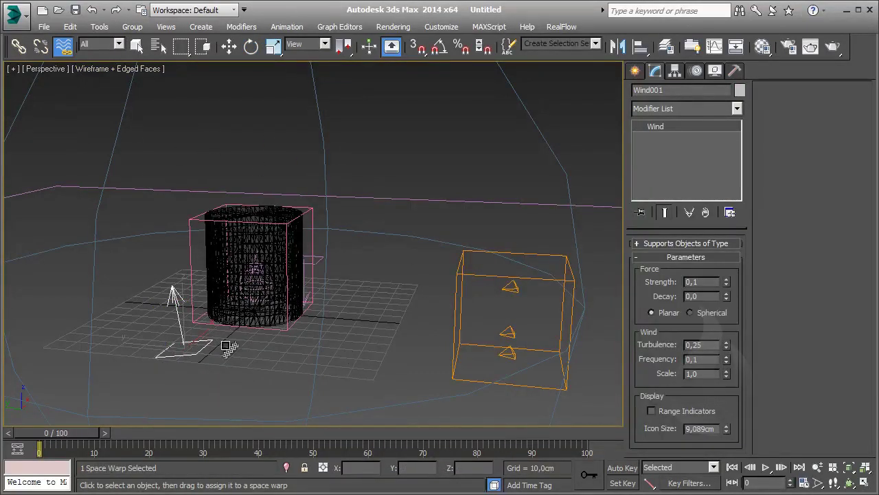
pyautogui.moveTo(337, 321)
pyautogui.keyDown('alt'); pyautogui.mouseDown(button='middle')
pyautogui.moveTo(304, 314)
pyautogui.moveTo(345, 312)
pyautogui.mouseUp(button='middle'); pyautogui.keyUp('alt')
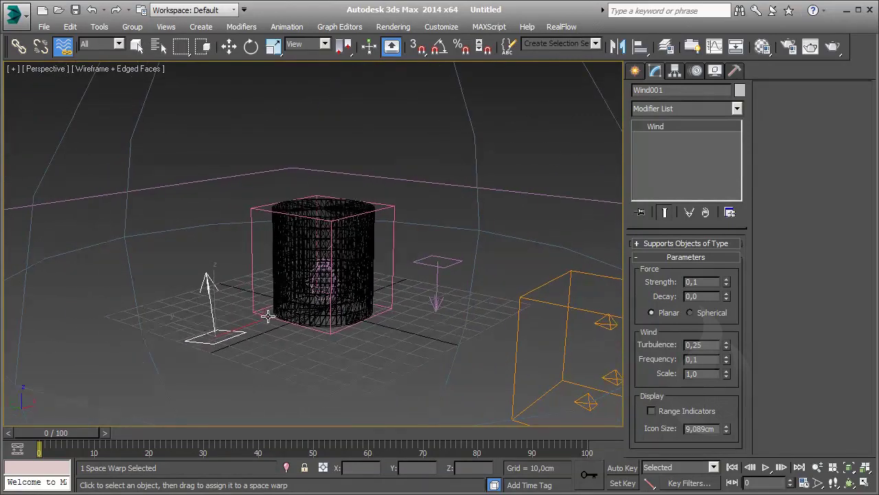
pyautogui.keyDown('alt'); pyautogui.moveTo(268, 314); pyautogui.dragTo(253, 327, button='middle'); pyautogui.keyUp('alt')
# - Tilt Wind001 further left toward the cylinder and zoom out over the scene
pyautogui.press('e')
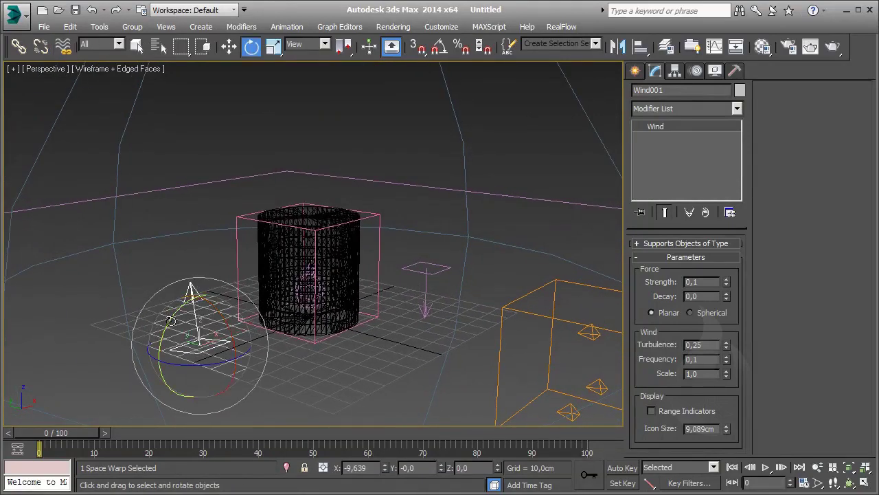
pyautogui.moveTo(158, 316); pyautogui.dragTo(174, 331)
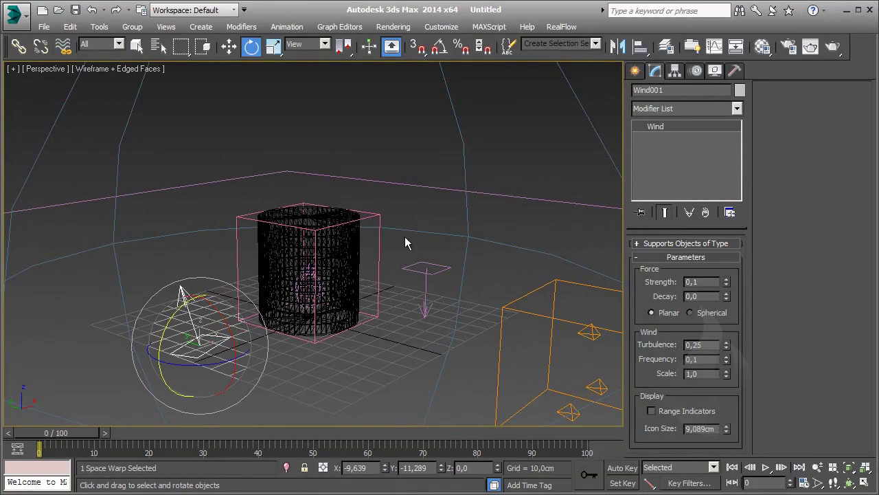
pyautogui.scroll(-3, 405, 242)
pyautogui.moveTo(317, 247)
pyautogui.keyDown('alt'); pyautogui.mouseDown(button='middle')
pyautogui.moveTo(368, 248)
pyautogui.moveTo(335, 261)
pyautogui.moveTo(382, 254)
pyautogui.mouseUp(button='middle'); pyautogui.keyUp('alt')
pyautogui.click(421, 144)
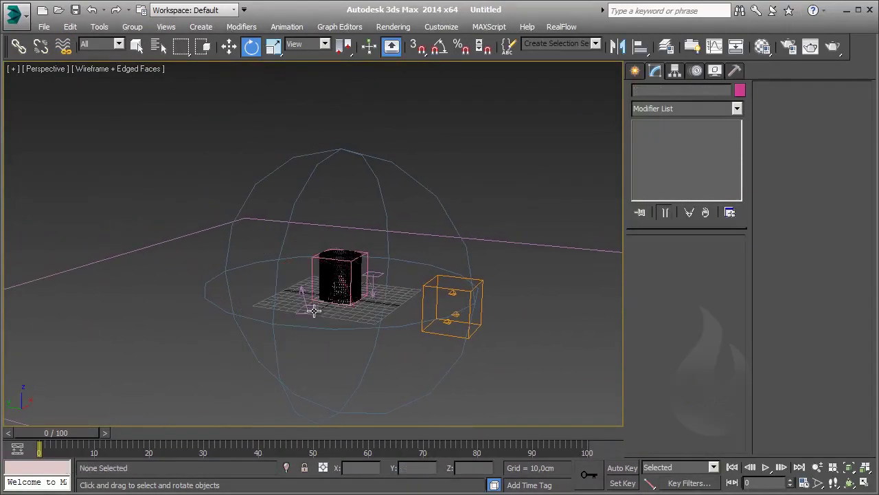
pyautogui.click(311, 307)
# - Preview PArray001 at frame 13, then disable its Gravity Binding and replay the shatter
pyautogui.click(457, 292)
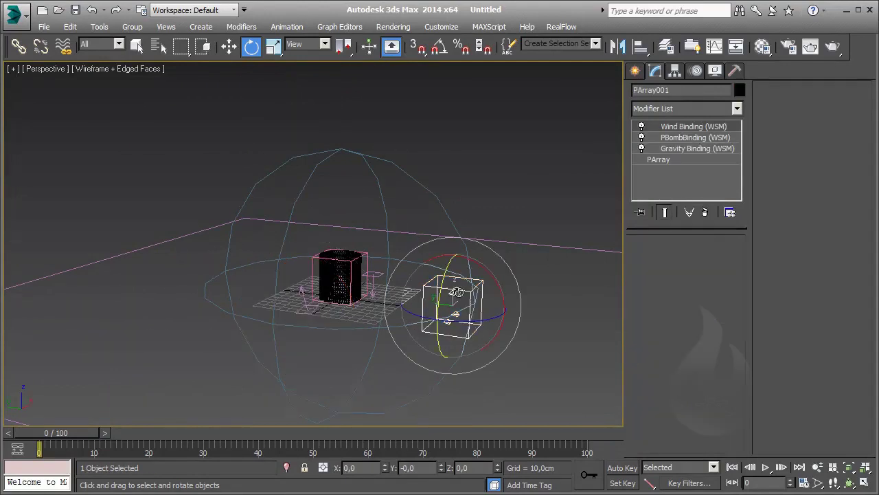
pyautogui.click(642, 128)
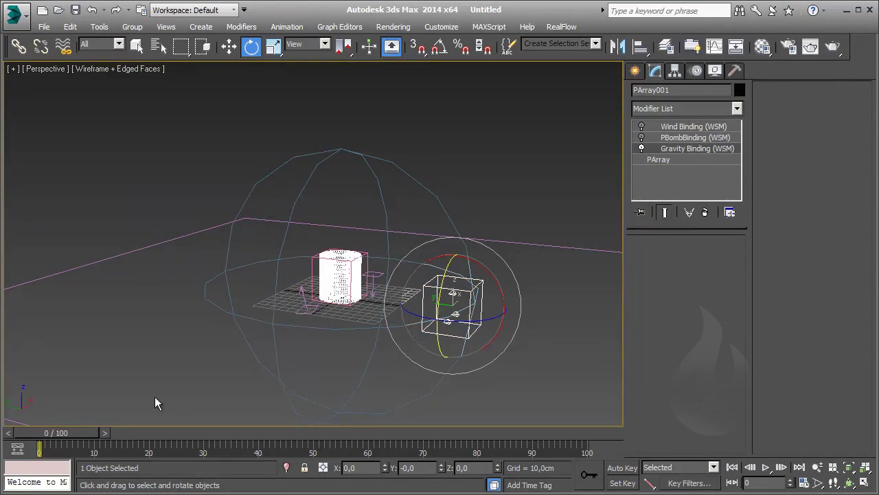
pyautogui.moveTo(70, 430)
pyautogui.mouseDown()
pyautogui.moveTo(131, 450)
pyautogui.moveTo(100, 448)
pyautogui.moveTo(122, 451)
pyautogui.moveTo(100, 456)
pyautogui.moveTo(152, 455)
pyautogui.moveTo(88, 456)
pyautogui.moveTo(168, 455)
pyautogui.moveTo(71, 461)
pyautogui.mouseUp()
pyautogui.press('e')
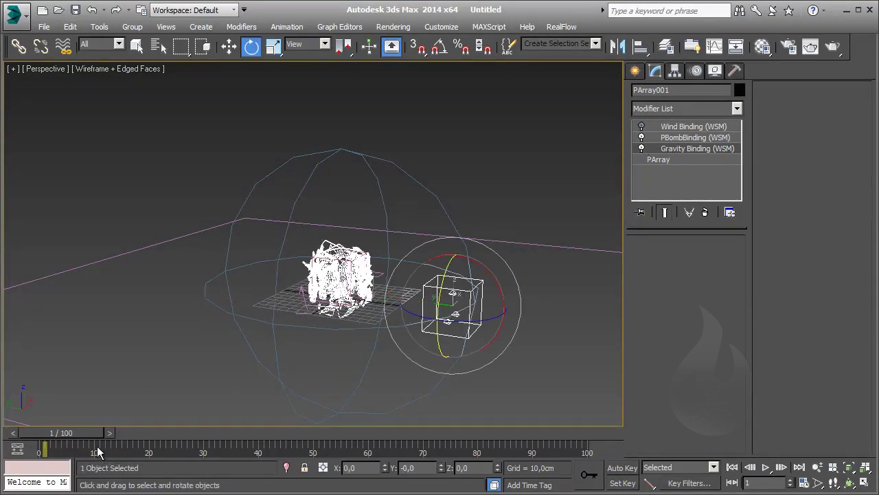
pyautogui.click(642, 148)
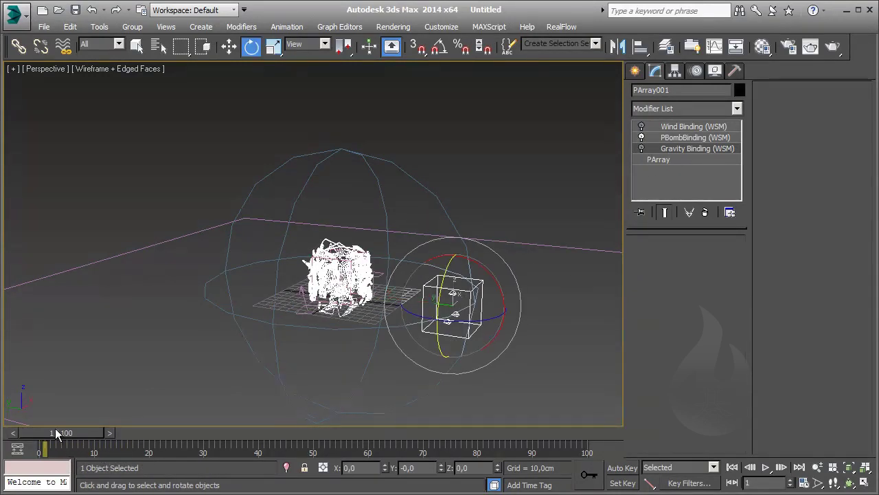
pyautogui.moveTo(57, 433)
pyautogui.mouseDown()
pyautogui.moveTo(34, 434)
pyautogui.moveTo(130, 444)
pyautogui.moveTo(89, 444)
pyautogui.moveTo(123, 445)
pyautogui.moveTo(96, 445)
pyautogui.moveTo(107, 445)
pyautogui.mouseUp()
# - Re-enable the Gravity Binding and replay the fragments falling from a lower view
pyautogui.press('e')
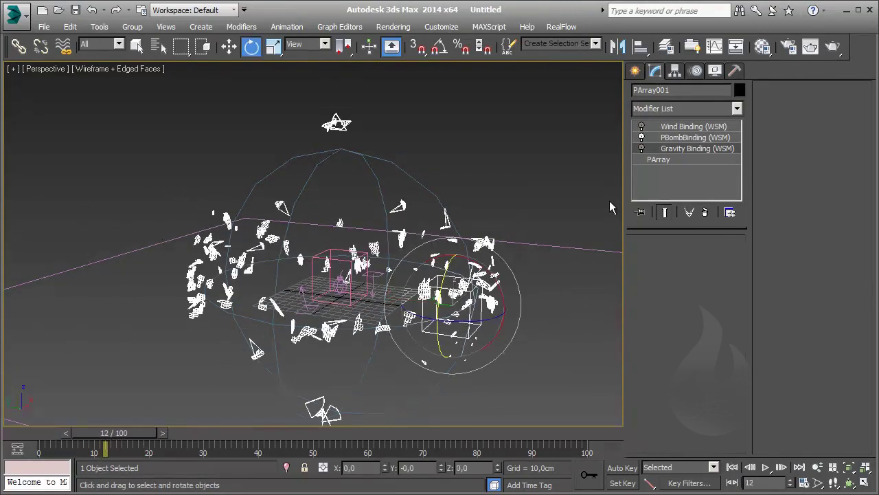
pyautogui.click(642, 148)
pyautogui.moveTo(370, 284)
pyautogui.keyDown('alt'); pyautogui.mouseDown(button='middle')
pyautogui.moveTo(276, 301)
pyautogui.moveTo(326, 338)
pyautogui.mouseUp(button='middle'); pyautogui.keyUp('alt')
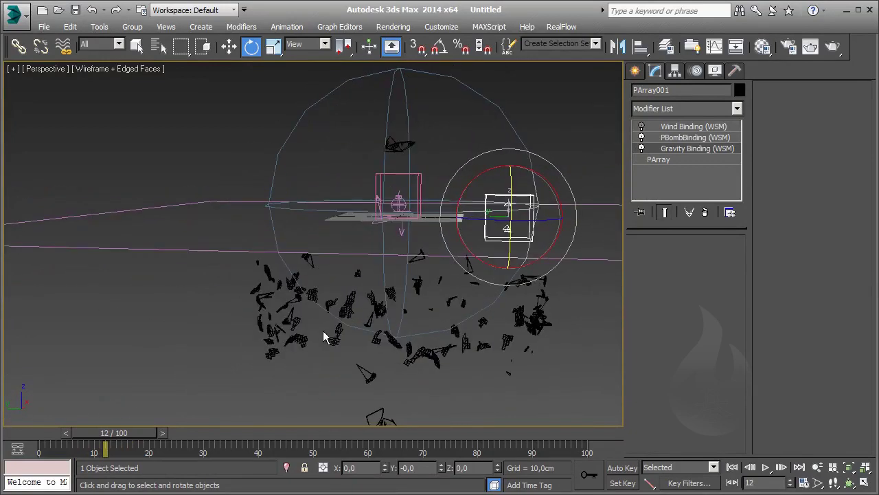
pyautogui.moveTo(119, 434)
pyautogui.mouseDown()
pyautogui.moveTo(210, 446)
pyautogui.moveTo(39, 447)
pyautogui.mouseUp()
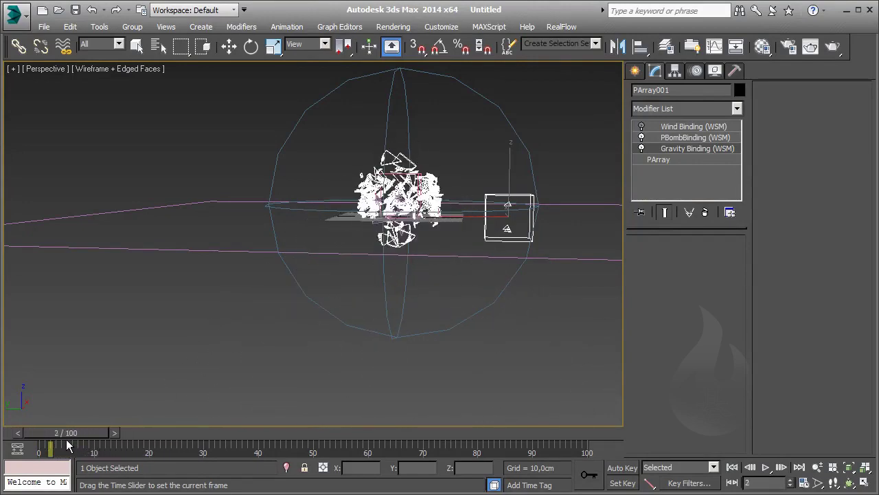
# - Advance to frame 17 and orbit to view the scattered fragments
pyautogui.press('e')
pyautogui.keyDown('alt'); pyautogui.moveTo(419, 218); pyautogui.dragTo(359, 213, button='middle'); pyautogui.keyUp('alt')
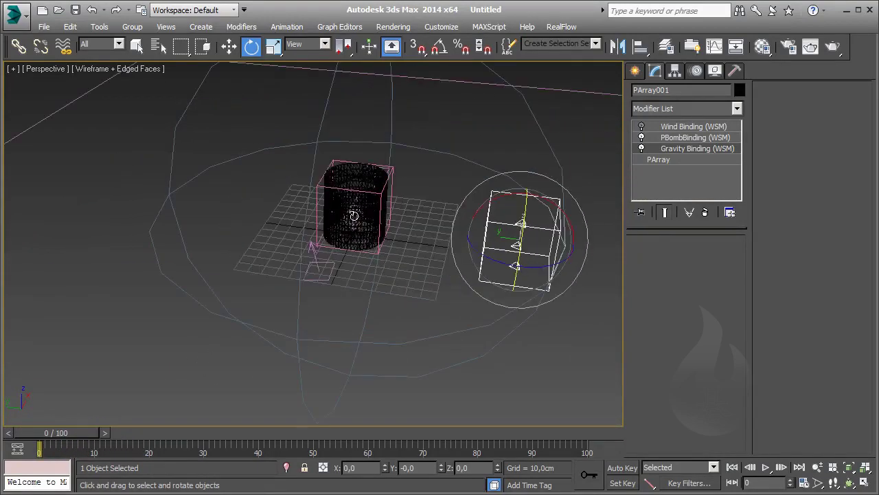
pyautogui.scroll(-3, 359, 213)
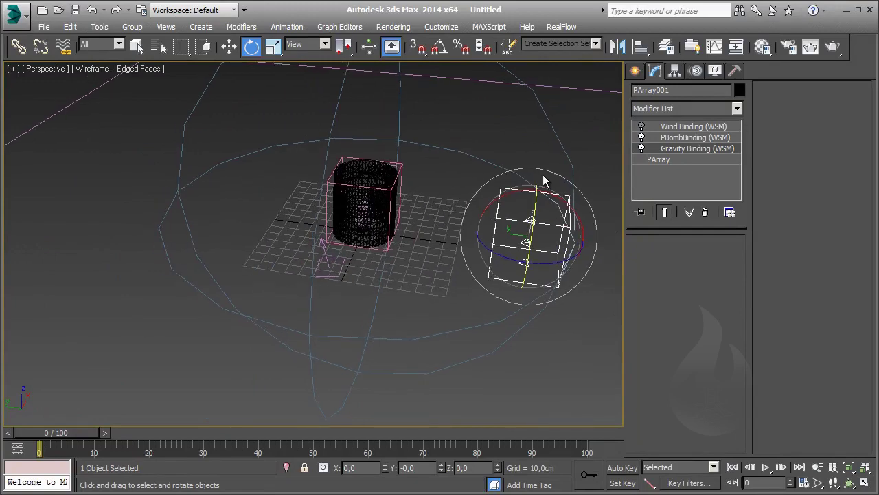
pyautogui.scroll(-2, 294, 311)
pyautogui.scroll(-2, 294, 312)
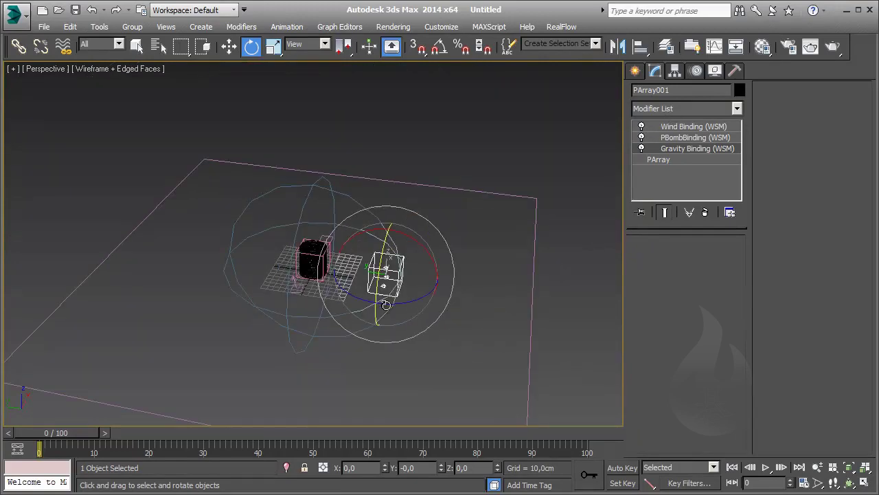
pyautogui.moveTo(64, 431); pyautogui.dragTo(172, 442)
pyautogui.press('e')
pyautogui.keyDown('alt'); pyautogui.moveTo(358, 302); pyautogui.dragTo(309, 275, button='middle'); pyautogui.keyUp('alt')
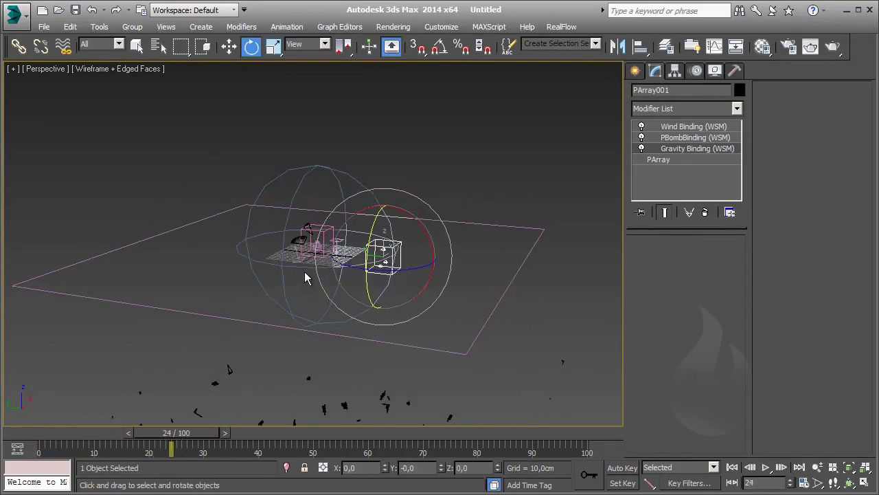
# - Raise Wind001's strength to 1.28 and replay the wind-blown fragments
pyautogui.click(298, 255)
pyautogui.moveTo(727, 283); pyautogui.dragTo(727, 226)
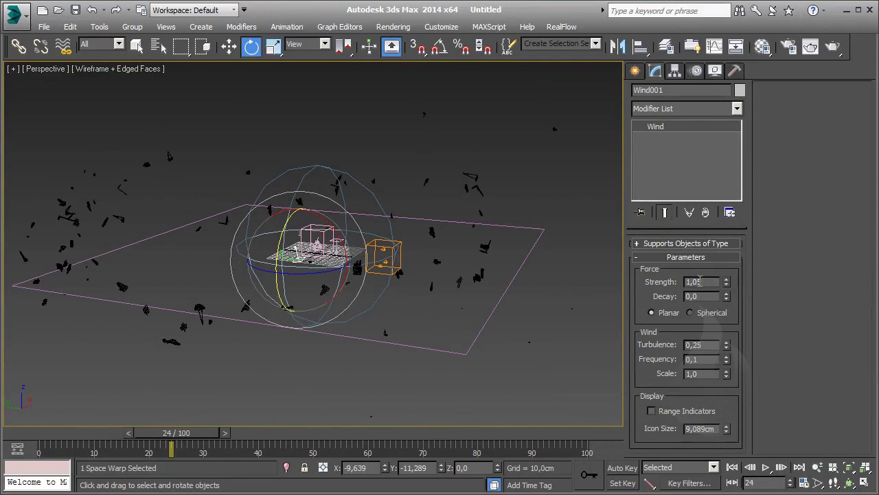
pyautogui.write('1')
pyautogui.press('Return')
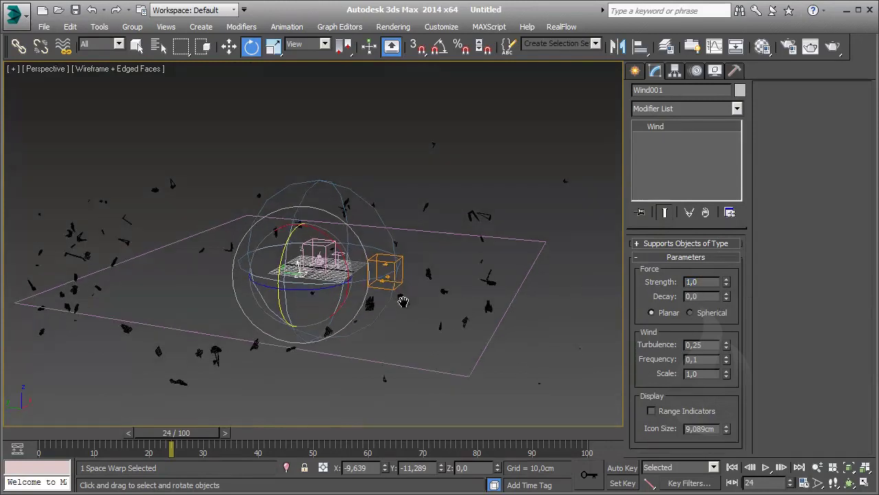
pyautogui.moveTo(402, 355)
pyautogui.keyDown('alt'); pyautogui.mouseDown(button='middle')
pyautogui.moveTo(347, 278)
pyautogui.moveTo(344, 303)
pyautogui.mouseUp(button='middle'); pyautogui.keyUp('alt')
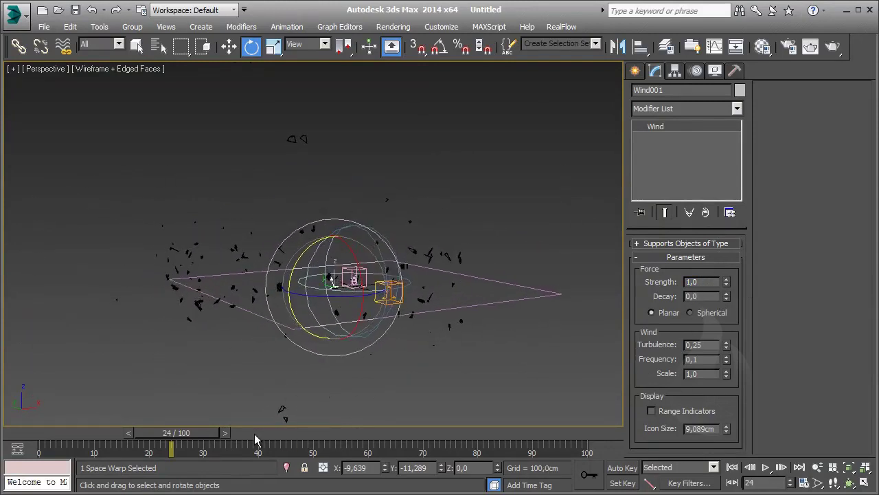
pyautogui.moveTo(158, 430)
pyautogui.mouseDown()
pyautogui.moveTo(203, 437)
pyautogui.moveTo(155, 436)
pyautogui.mouseUp()
# - Test Spherical wind, keep Planar, set decay 0.01, and play the preview
pyautogui.press('e')
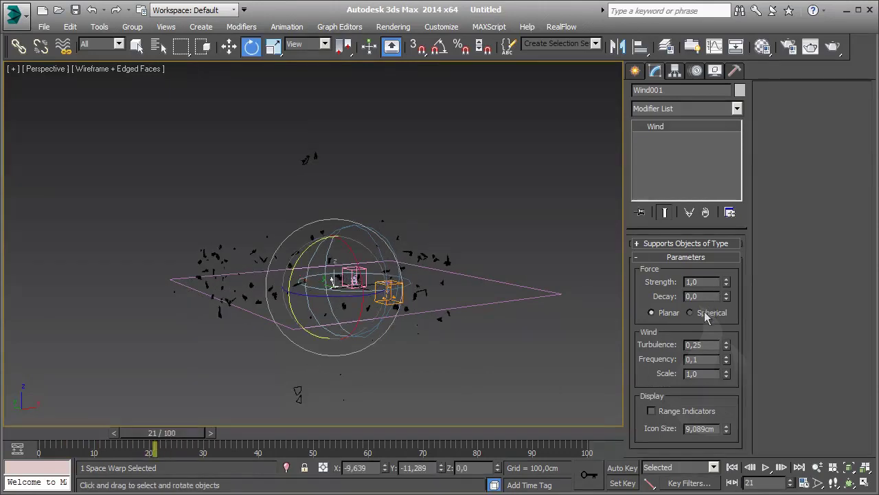
pyautogui.click(706, 315)
pyautogui.click(653, 313)
pyautogui.moveTo(727, 348)
pyautogui.mouseDown()
pyautogui.moveTo(727, 368)
pyautogui.moveTo(736, 349)
pyautogui.mouseUp()
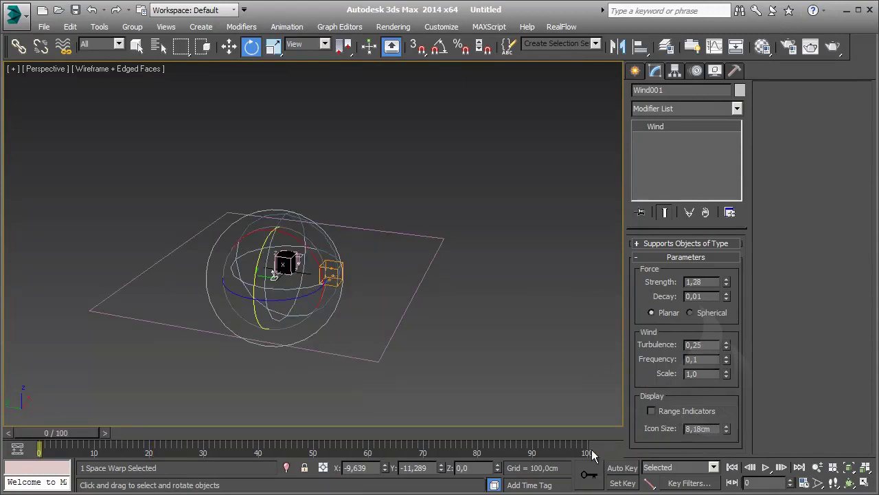
pyautogui.click(765, 468)
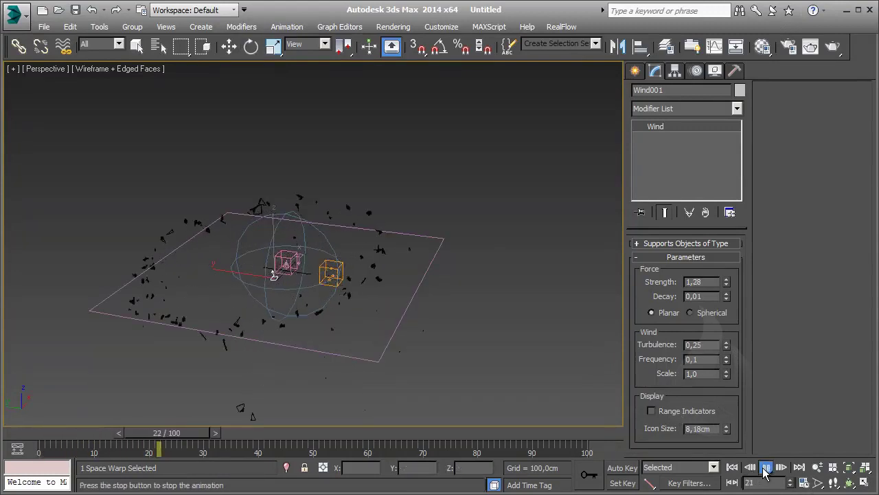
pyautogui.click(765, 468)
# - Inspect the fragments at frames 37 and 16, then select the PArray emitter
pyautogui.press('e')
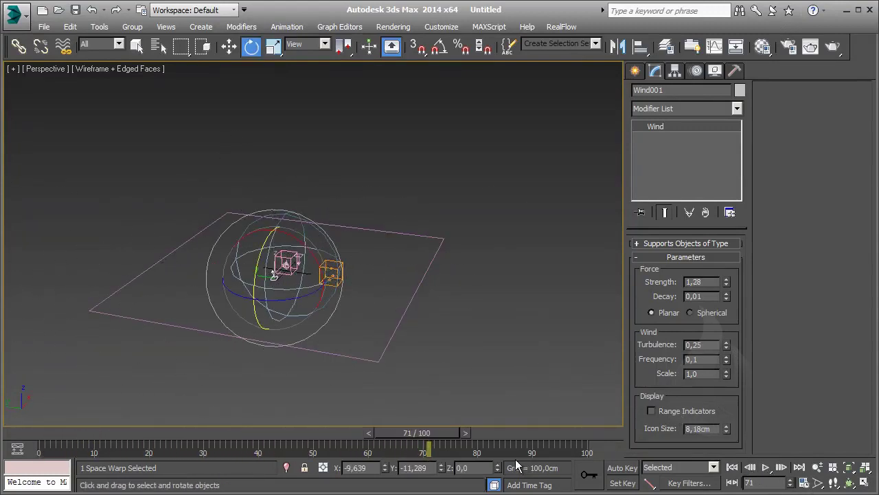
pyautogui.press('q')
pyautogui.moveTo(442, 432)
pyautogui.mouseDown()
pyautogui.moveTo(277, 438)
pyautogui.moveTo(315, 443)
pyautogui.mouseUp()
pyautogui.moveTo(237, 436); pyautogui.dragTo(90, 441)
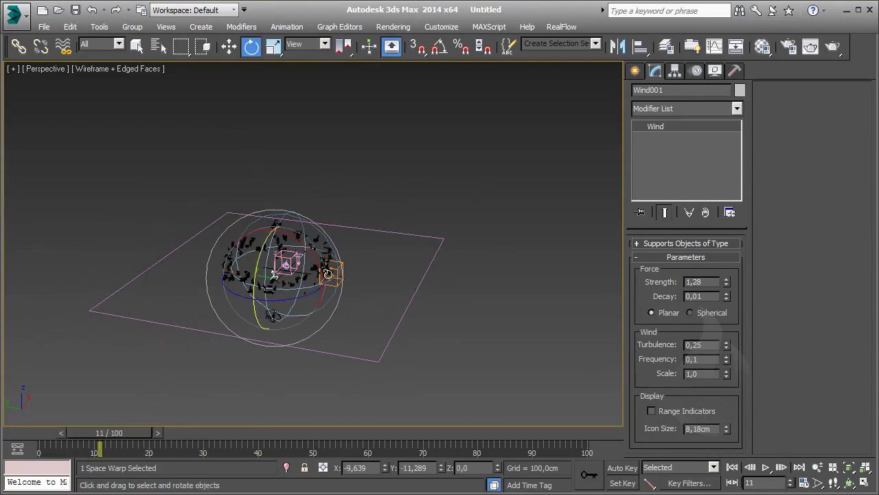
pyautogui.click(332, 273)
# - Reset PArray001's particle speed to 0
pyautogui.press('e')
pyautogui.moveTo(294, 280); pyautogui.dragTo(306, 282, button='middle')
pyautogui.scroll(5, 306, 280)
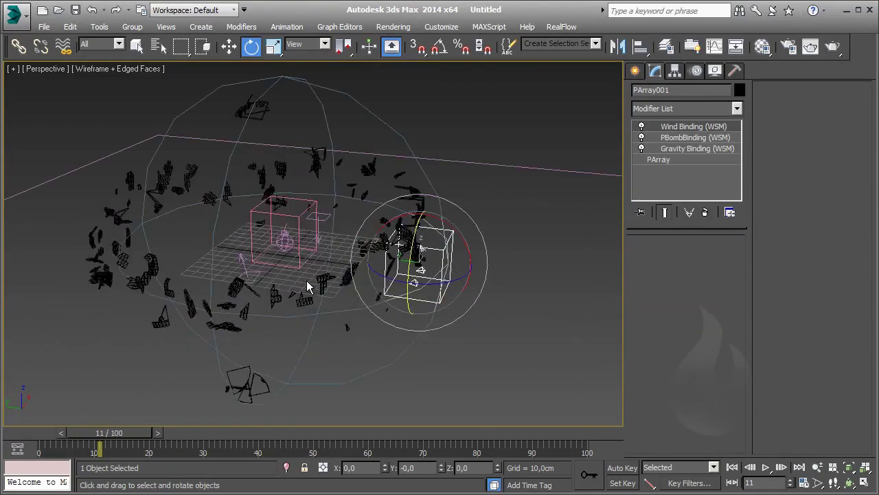
pyautogui.click(658, 160)
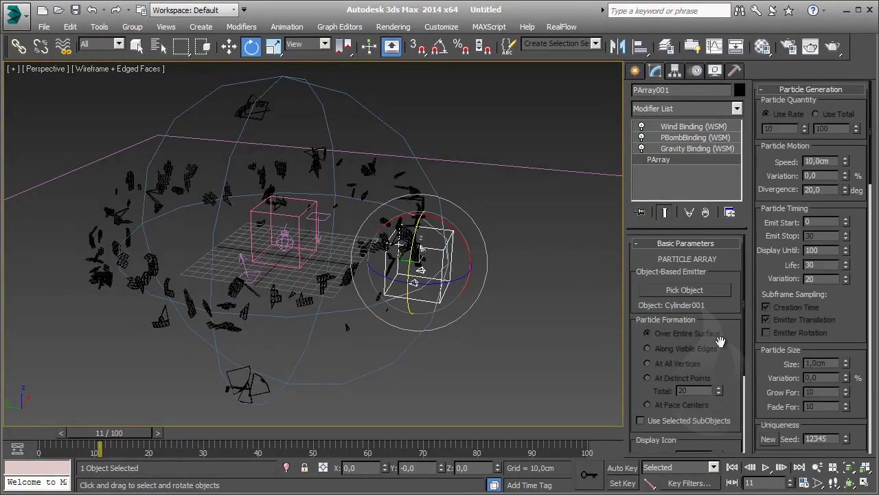
pyautogui.scroll(-2, 720, 341)
pyautogui.scroll(-3, 701, 336)
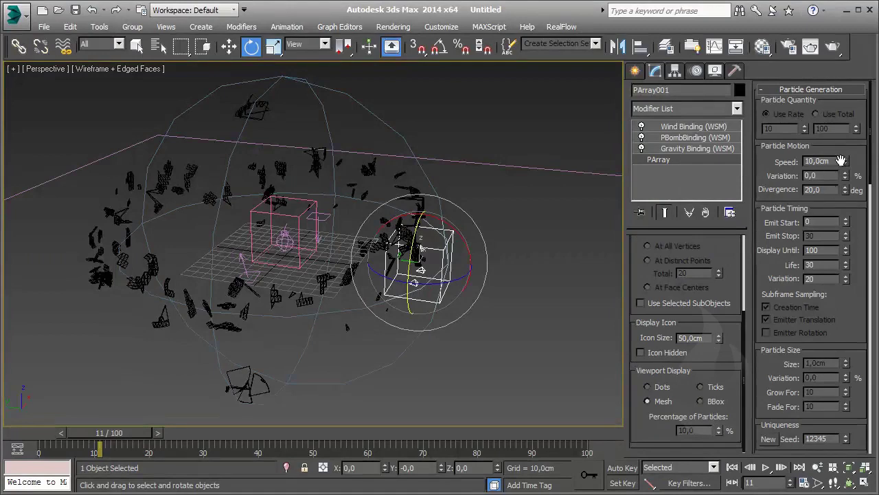
pyautogui.rightClick(842, 161)
# - Set PArray001's Emit Start to frame 10 and check the delayed burst
pyautogui.moveTo(146, 423)
pyautogui.mouseDown()
pyautogui.moveTo(107, 438)
pyautogui.moveTo(67, 437)
pyautogui.moveTo(77, 447)
pyautogui.mouseUp()
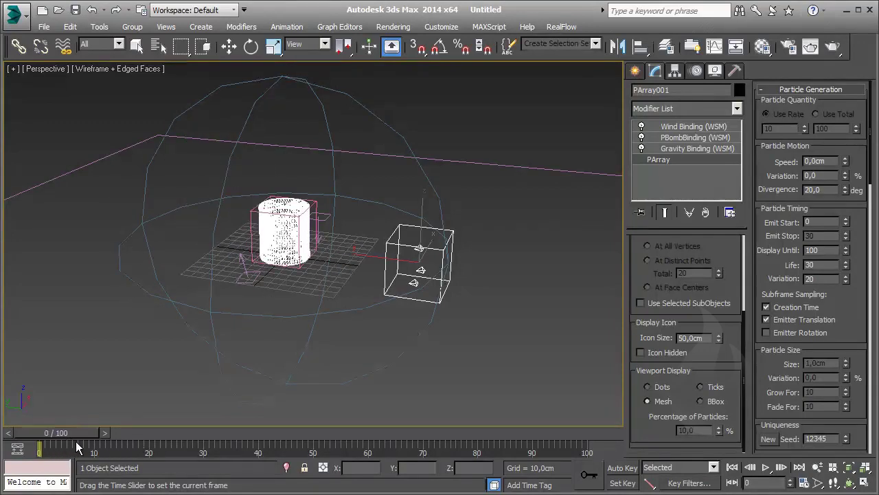
pyautogui.moveTo(58, 447); pyautogui.dragTo(84, 445)
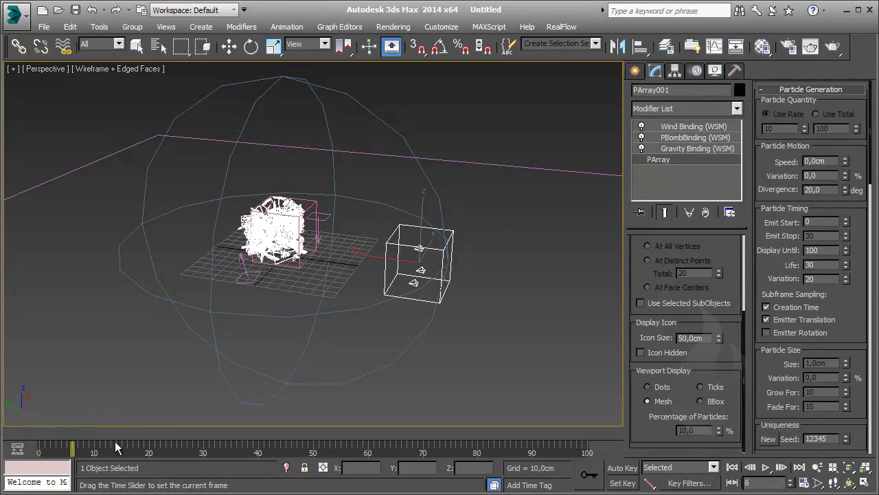
pyautogui.press('e')
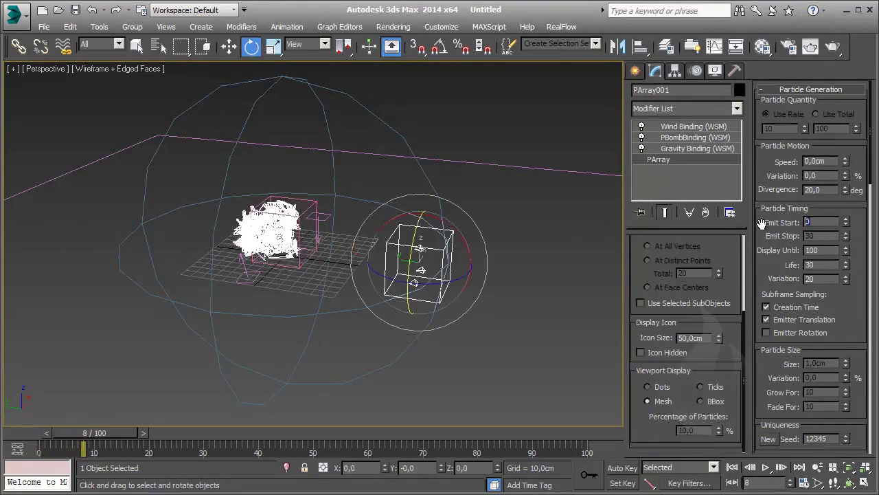
pyautogui.write('10')
pyautogui.press('Return')
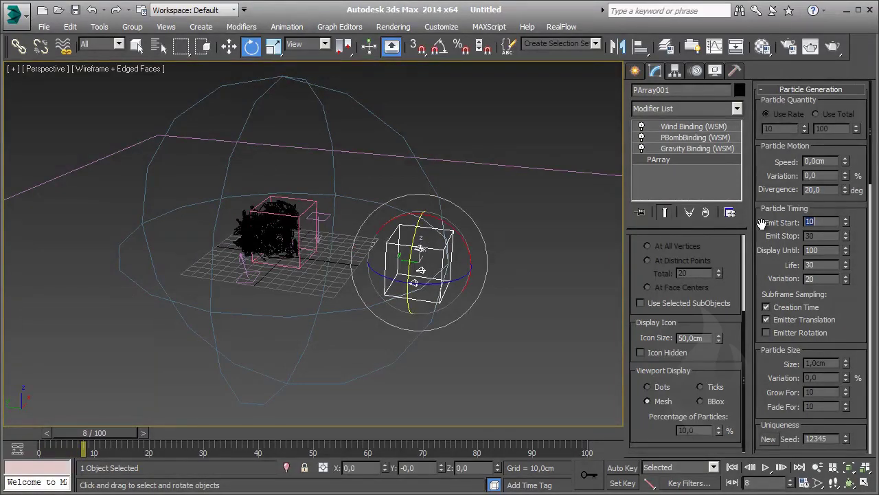
pyautogui.moveTo(118, 434); pyautogui.dragTo(127, 446)
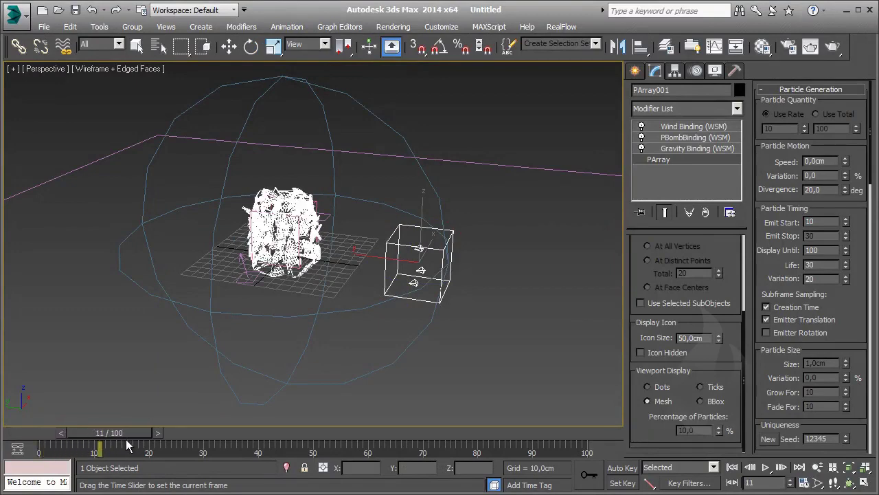
# - Select PBomb001 and scrub from frame 0 to 23 through the explosion
pyautogui.press('e')
pyautogui.click(284, 238)
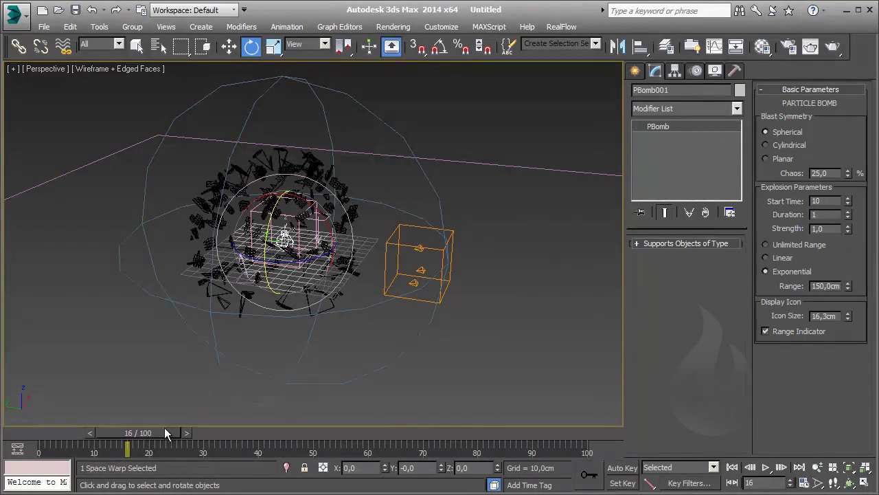
pyautogui.moveTo(165, 433); pyautogui.dragTo(57, 438)
pyautogui.moveTo(109, 431); pyautogui.dragTo(220, 435)
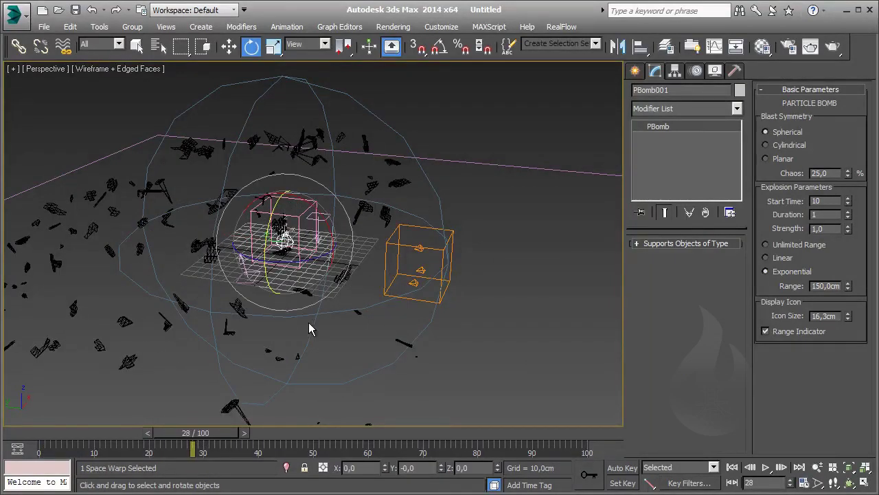
# - Set PArray001's particle life to 100
pyautogui.click(436, 233)
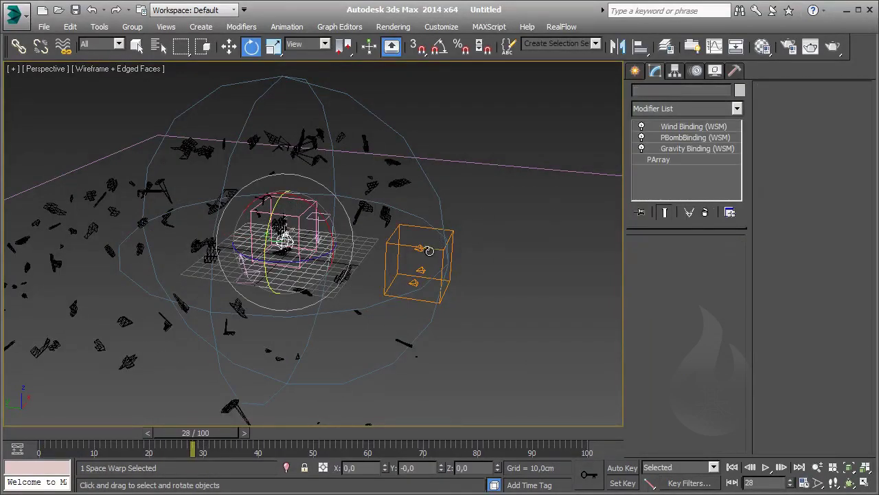
pyautogui.click(670, 161)
pyautogui.scroll(-3, 848, 322)
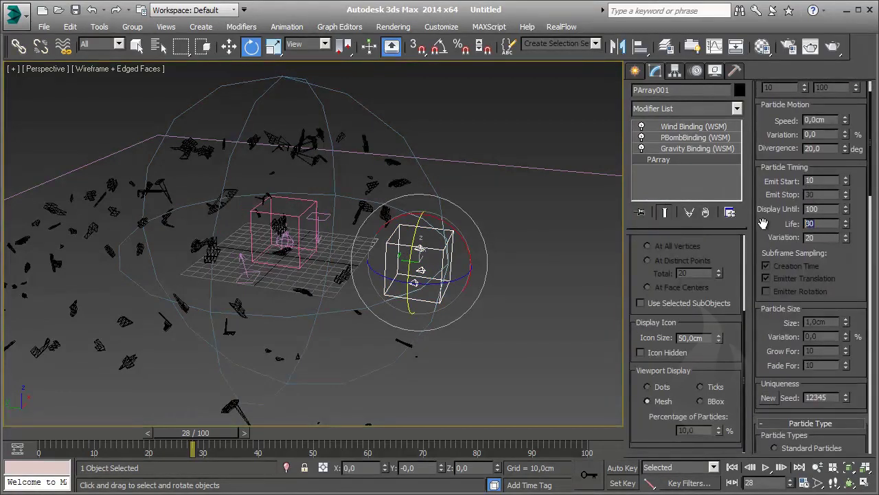
pyautogui.write('100')
pyautogui.press('Return')
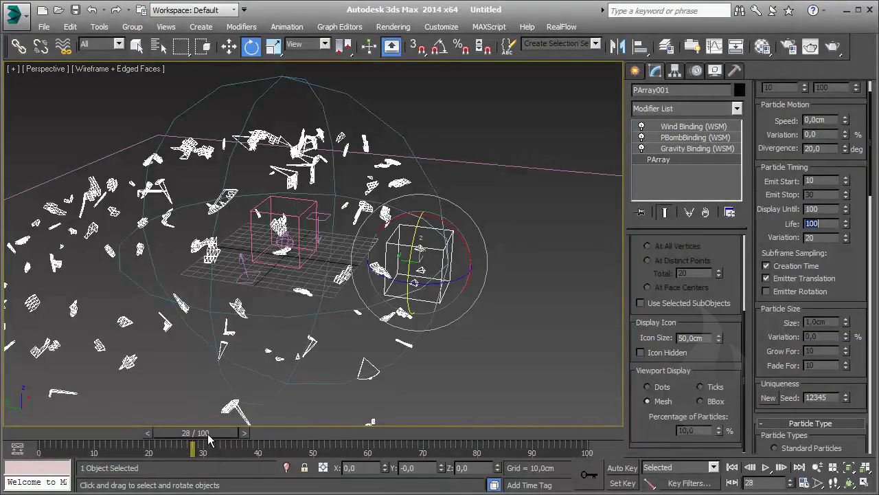
# - Inspect the fragments at frame 31 from level and elevated views, then return to an early frame
pyautogui.moveTo(208, 439); pyautogui.dragTo(225, 439)
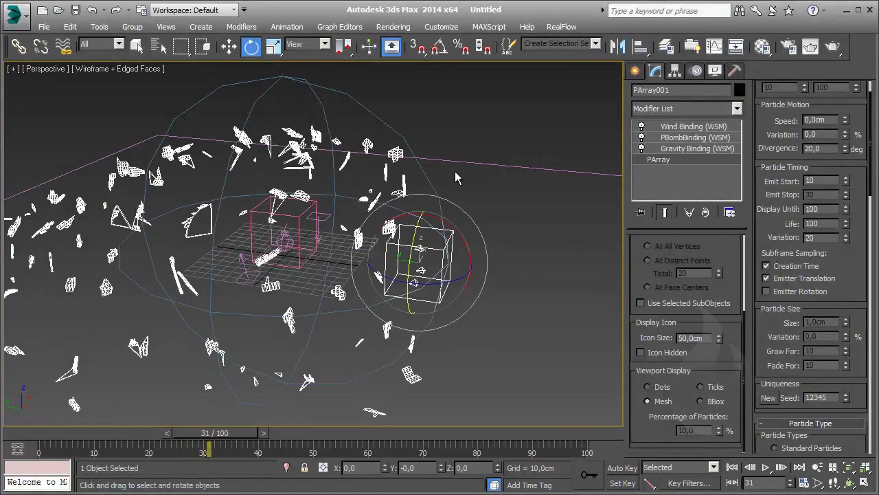
pyautogui.keyDown('alt'); pyautogui.moveTo(254, 246); pyautogui.dragTo(274, 217, button='middle'); pyautogui.keyUp('alt')
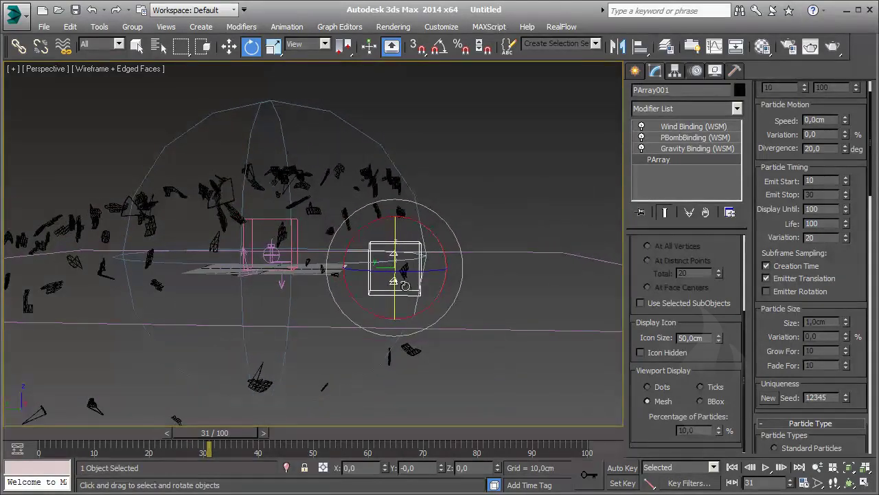
pyautogui.keyDown('alt'); pyautogui.moveTo(465, 329); pyautogui.dragTo(434, 316, button='middle'); pyautogui.keyUp('alt')
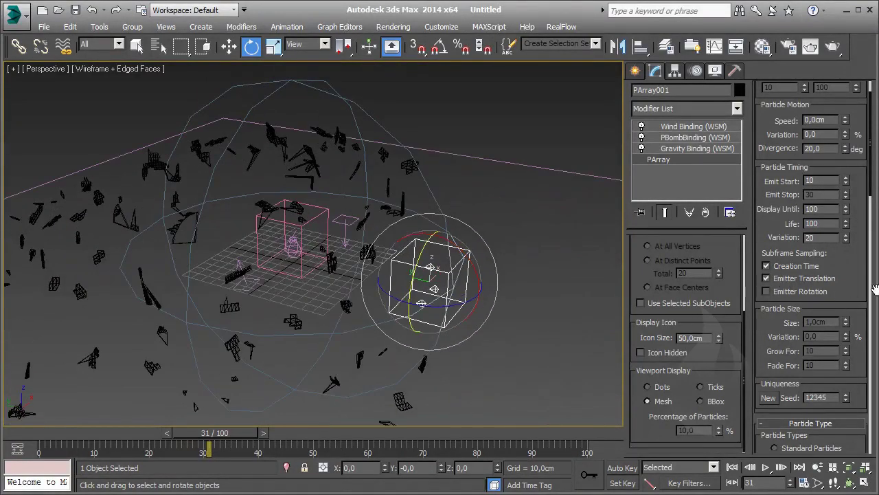
pyautogui.scroll(-3, 859, 275)
pyautogui.scroll(-4, 845, 254)
pyautogui.scroll(-4, 836, 243)
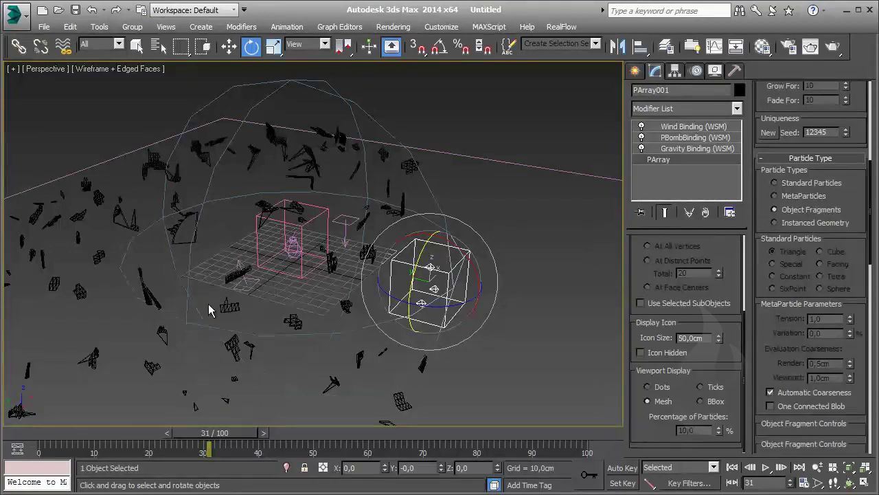
pyautogui.scroll(1, 308, 310)
pyautogui.scroll(3, 290, 297)
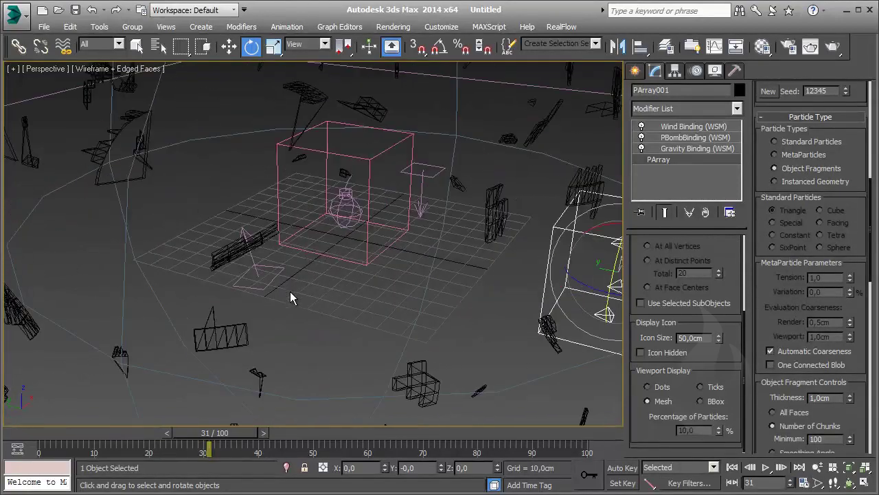
pyautogui.moveTo(231, 433); pyautogui.dragTo(66, 444)
# - Set PArray001's Emit Start to 0 and check the scattering fragments
pyautogui.press('e')
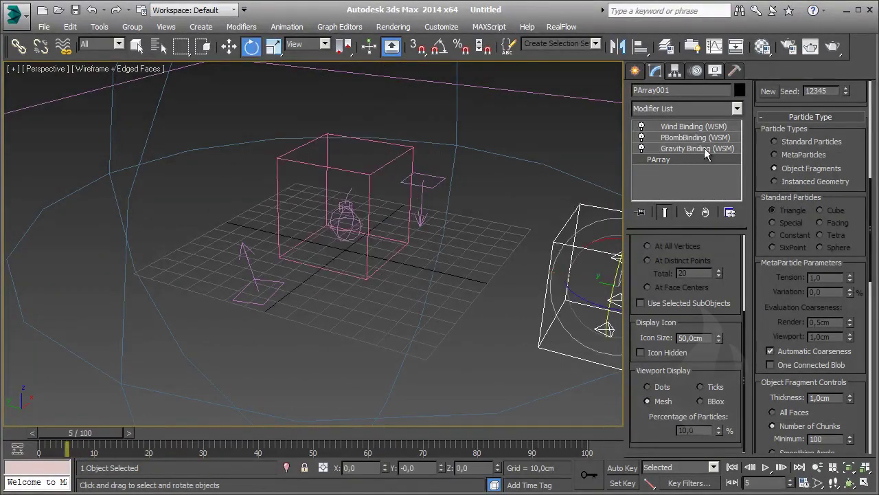
pyautogui.scroll(3, 838, 226)
pyautogui.scroll(3, 835, 223)
pyautogui.scroll(3, 832, 221)
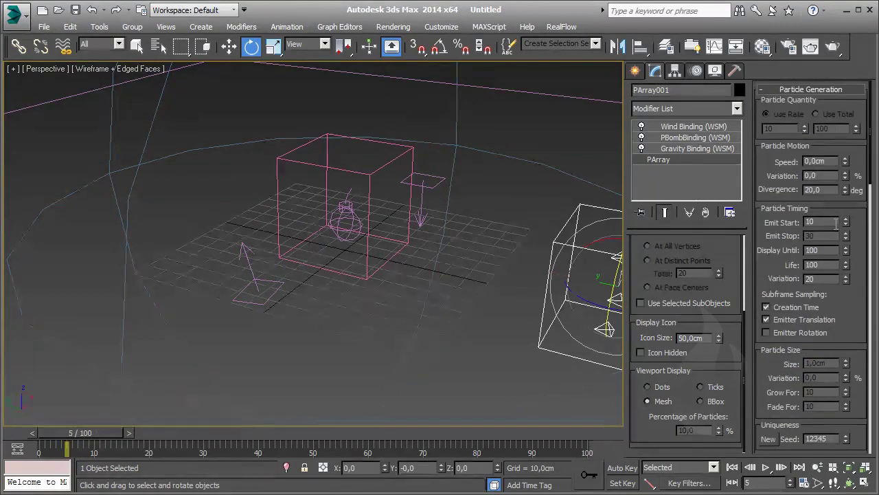
pyautogui.write('0')
pyautogui.press('Return')
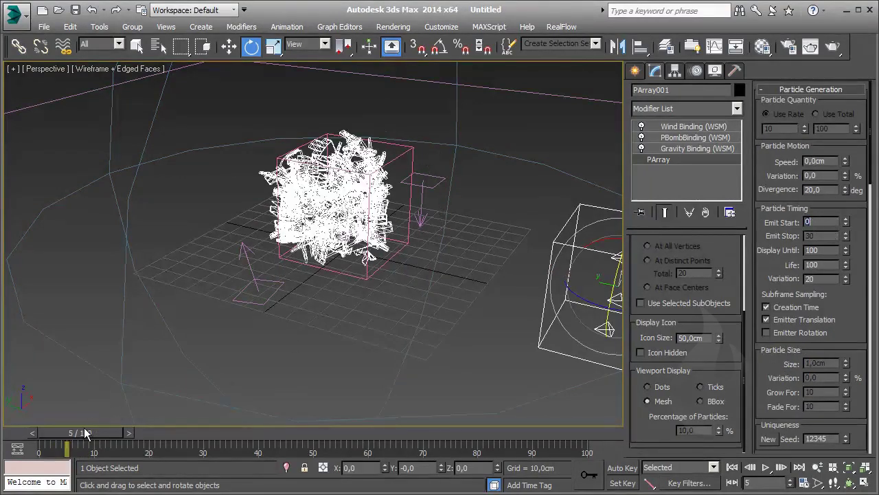
pyautogui.moveTo(85, 433); pyautogui.dragTo(148, 433)
pyautogui.click(335, 225)
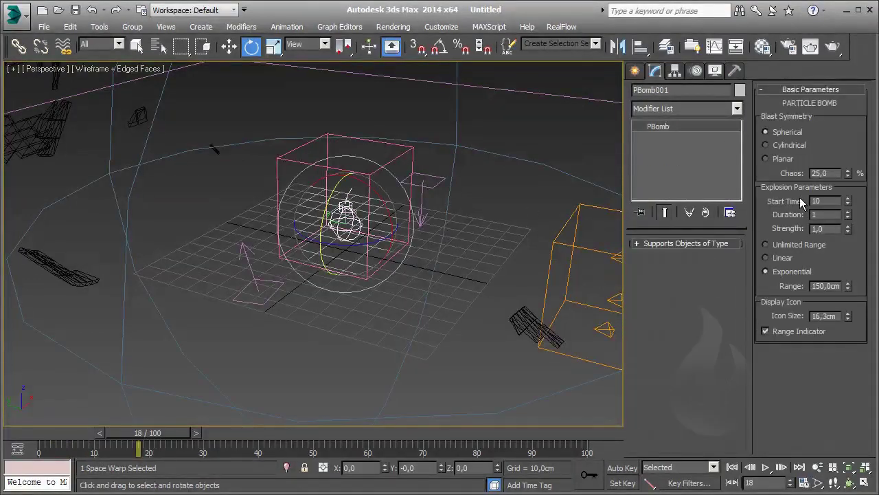
# - Reset PBomb001's start time to 0, then scrub and play the explosion to check it
pyautogui.rightClick(848, 201)
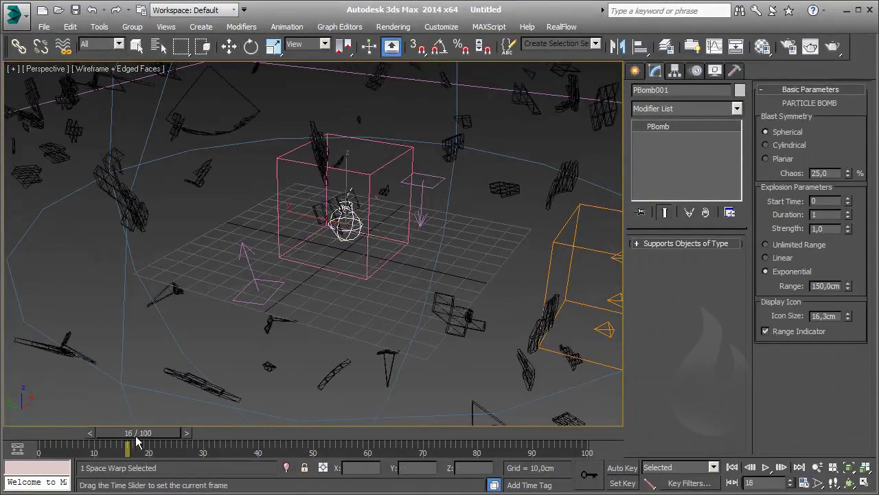
pyautogui.moveTo(139, 448)
pyautogui.mouseDown()
pyautogui.moveTo(147, 440)
pyautogui.moveTo(40, 444)
pyautogui.mouseUp()
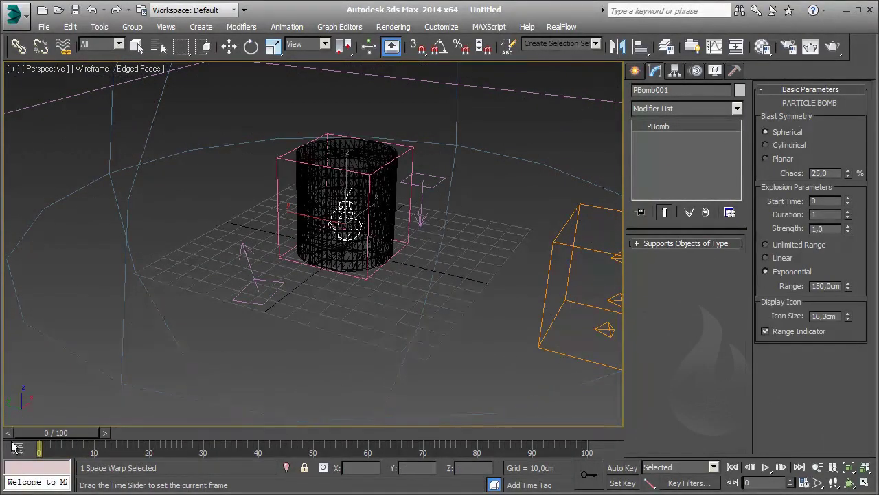
pyautogui.press('e')
pyautogui.click(766, 468)
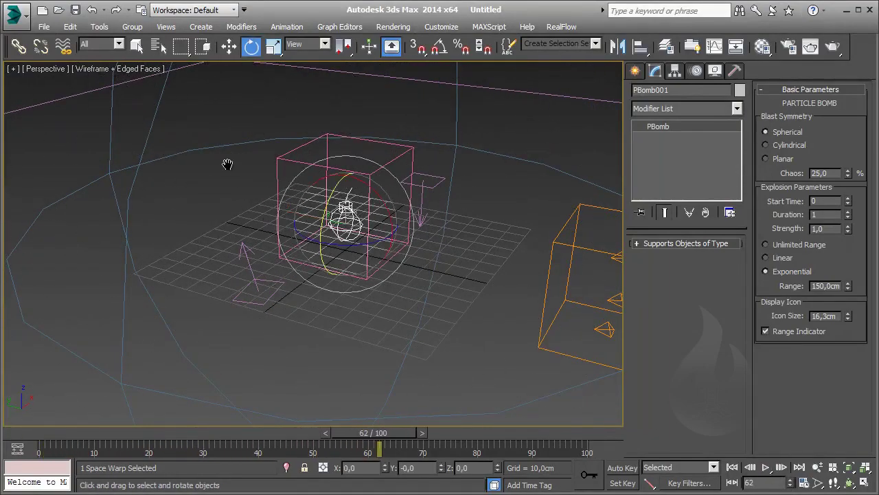
pyautogui.keyDown('alt'); pyautogui.moveTo(226, 165); pyautogui.dragTo(322, 473, button='middle'); pyautogui.keyUp('alt')
pyautogui.moveTo(196, 439)
pyautogui.mouseDown()
pyautogui.moveTo(16, 439)
pyautogui.moveTo(236, 452)
pyautogui.mouseUp()
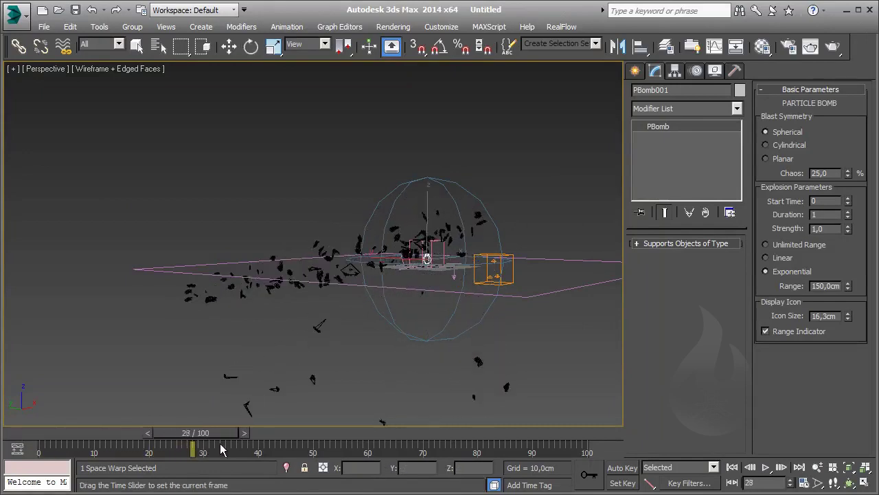
pyautogui.press('e')
pyautogui.keyDown('alt'); pyautogui.moveTo(302, 294); pyautogui.dragTo(307, 319, button='middle'); pyautogui.keyUp('alt')
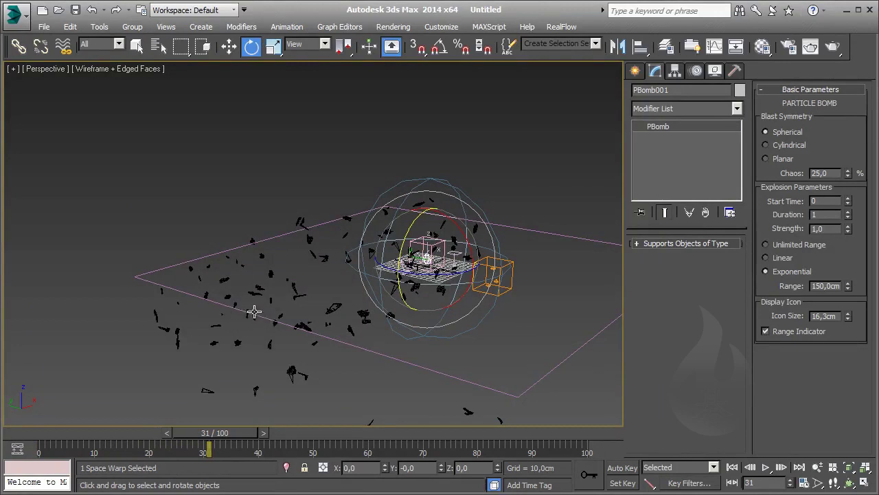
# - Bind PArray001 to Deflector001 and scrub the timeline to check the fragments
pyautogui.click(254, 312)
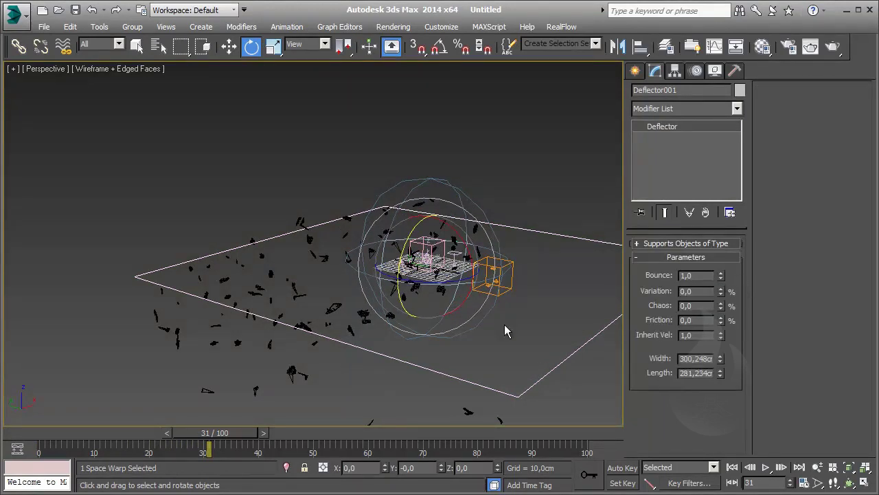
pyautogui.scroll(5, 543, 163)
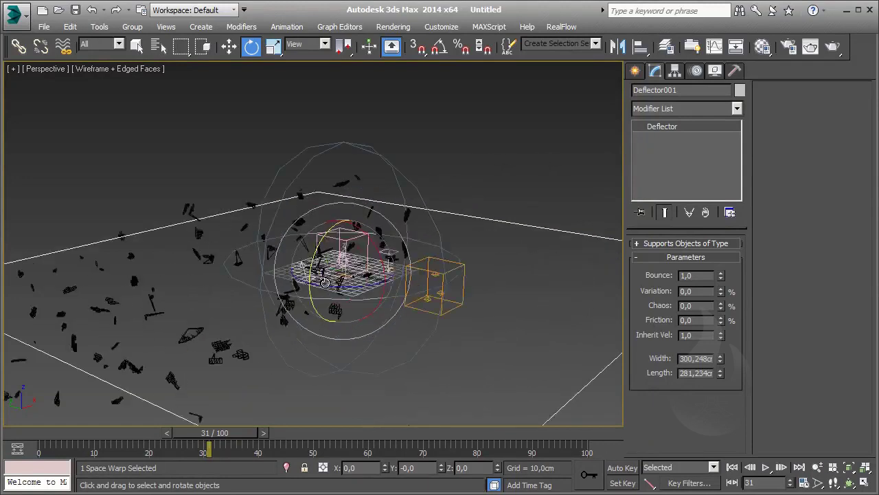
pyautogui.keyDown('alt'); pyautogui.moveTo(543, 164); pyautogui.dragTo(4, 170, button='middle'); pyautogui.keyUp('alt')
pyautogui.click(62, 46)
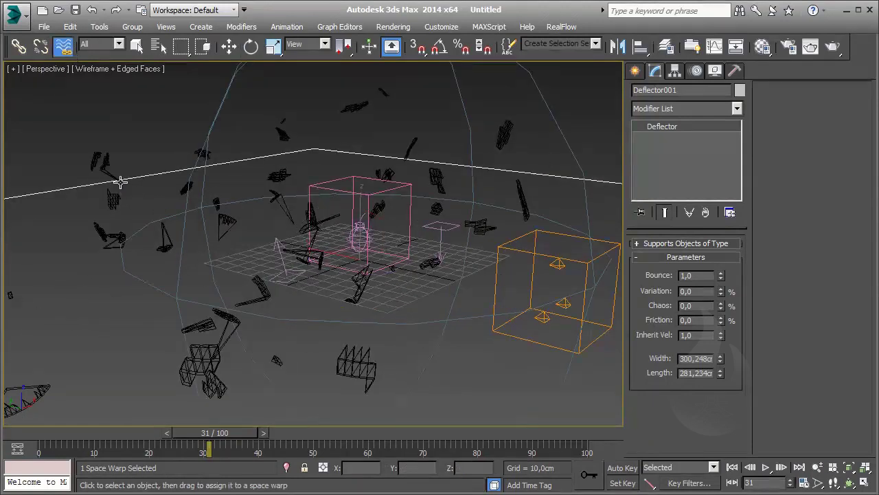
pyautogui.moveTo(124, 180); pyautogui.dragTo(559, 255)
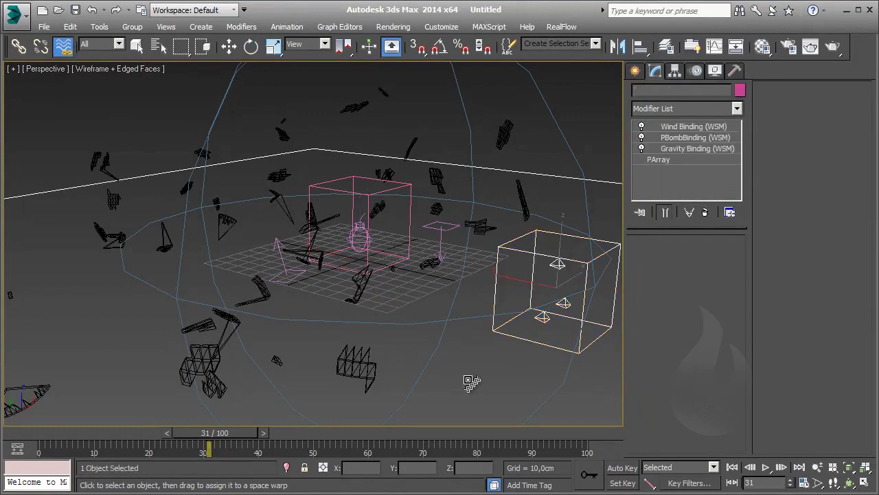
pyautogui.scroll(-2, 408, 216)
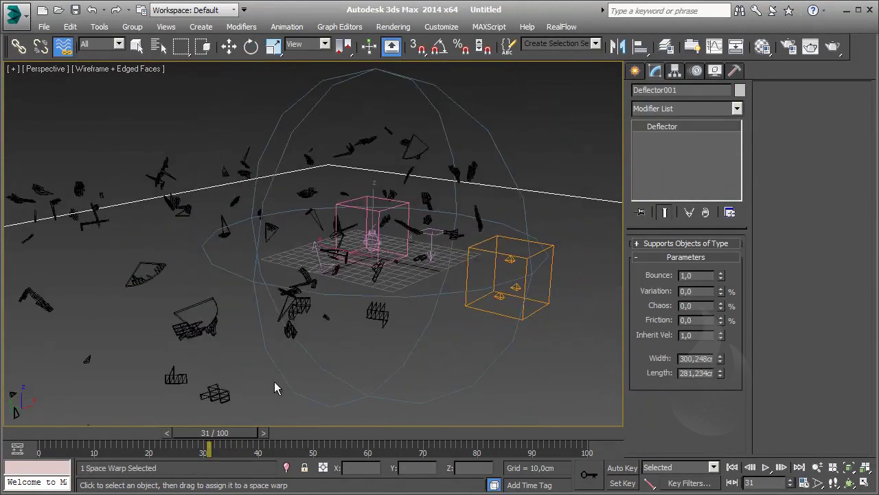
pyautogui.keyDown('alt'); pyautogui.moveTo(275, 388); pyautogui.dragTo(287, 327, button='middle'); pyautogui.keyUp('alt')
pyautogui.moveTo(220, 440)
pyautogui.mouseDown()
pyautogui.moveTo(166, 443)
pyautogui.moveTo(310, 445)
pyautogui.moveTo(94, 445)
pyautogui.mouseUp()
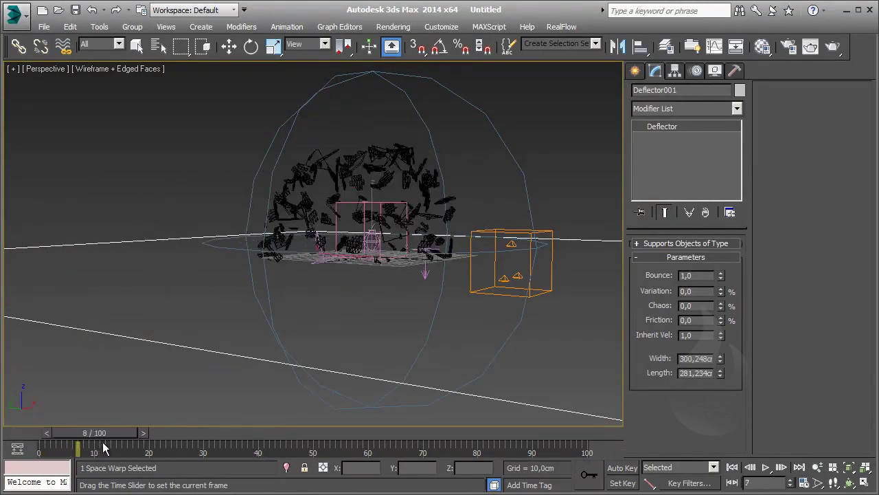
pyautogui.click(64, 47)
# - Tilt Wind001 around its Y axis and preview it at strength 2,0
pyautogui.moveTo(317, 239); pyautogui.dragTo(360, 244)
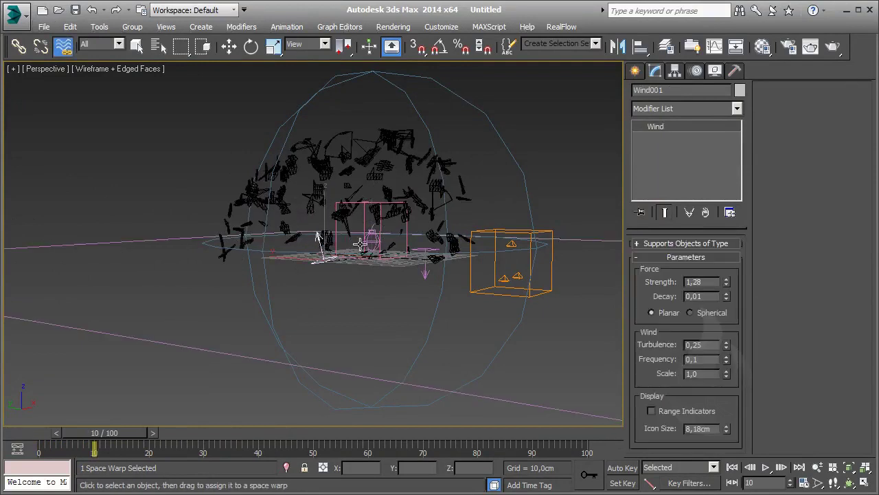
pyautogui.press('e')
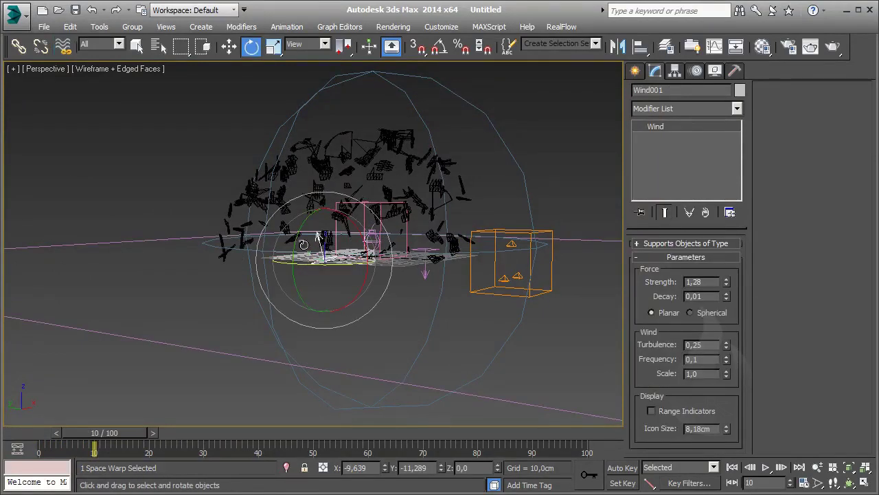
pyautogui.moveTo(302, 228); pyautogui.dragTo(303, 206)
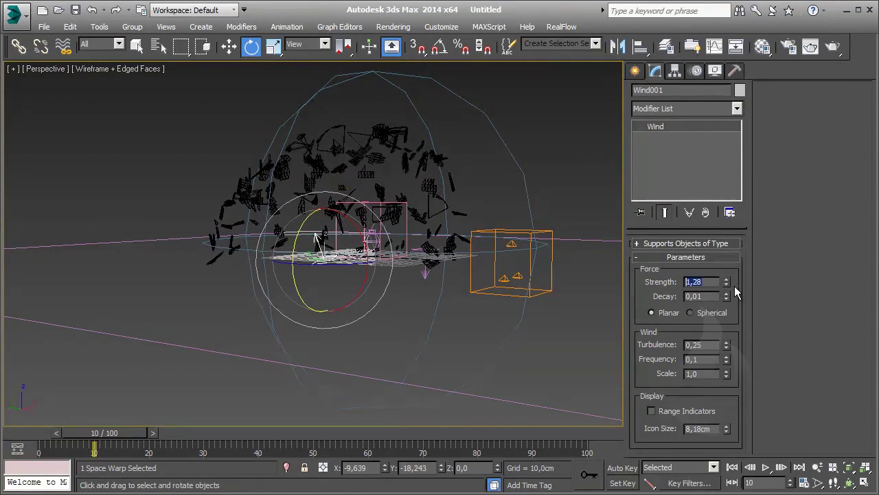
pyautogui.write('2,0')
pyautogui.press('Return')
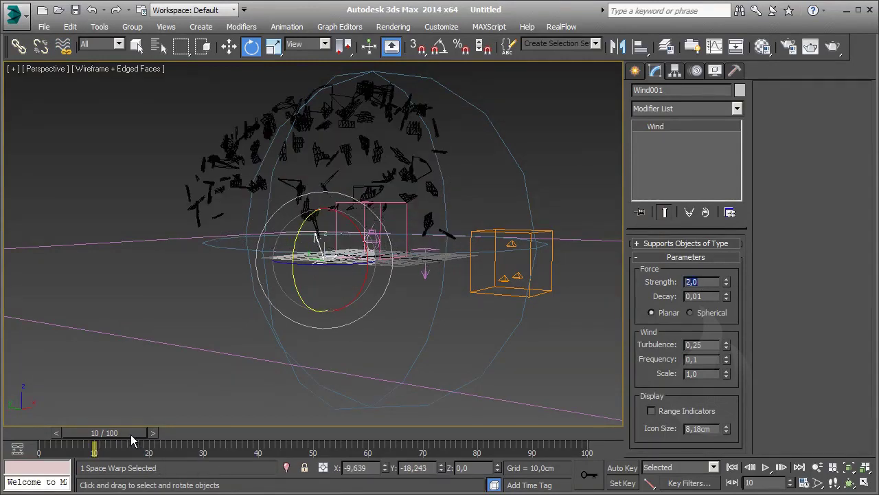
pyautogui.moveTo(133, 441)
pyautogui.mouseDown()
pyautogui.moveTo(215, 442)
pyautogui.moveTo(101, 440)
pyautogui.mouseUp()
# - Lower Wind001's strength to 1,6 and scrub to preview the sideways blow
pyautogui.press('e')
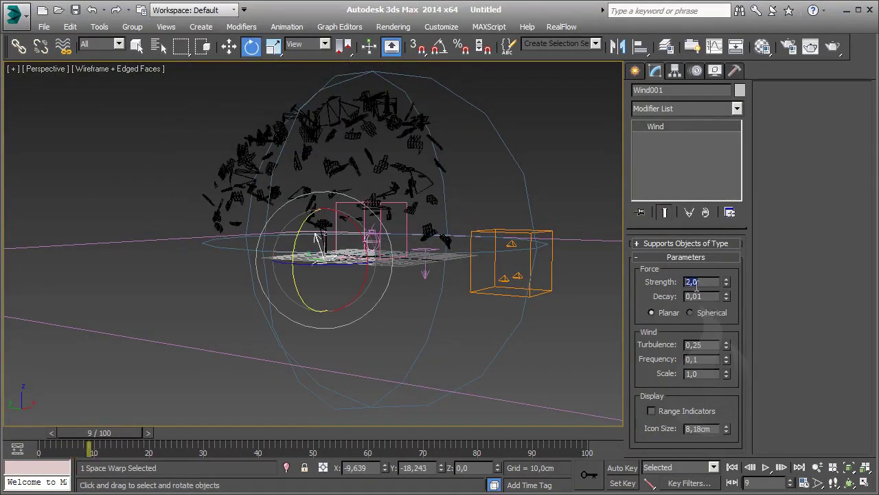
pyautogui.write('1,6')
pyautogui.press('Return')
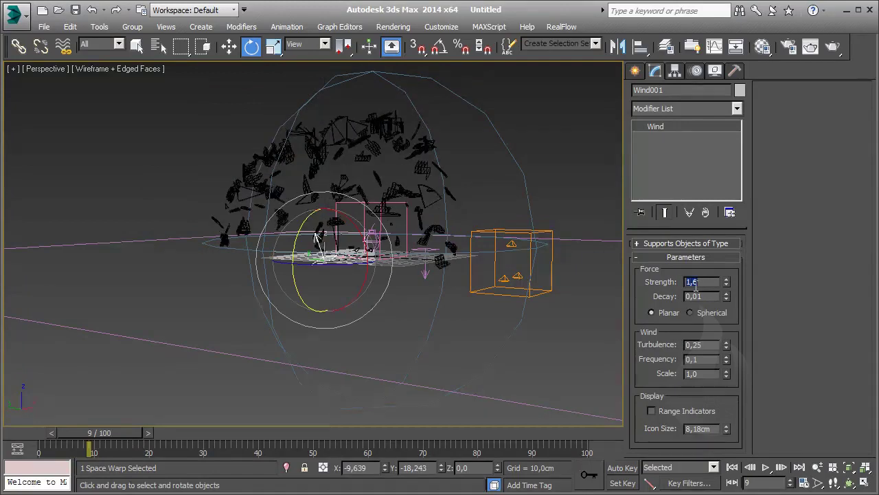
pyautogui.moveTo(100, 439)
pyautogui.mouseDown()
pyautogui.moveTo(285, 445)
pyautogui.moveTo(50, 432)
pyautogui.moveTo(125, 434)
pyautogui.mouseUp()
pyautogui.press('e')
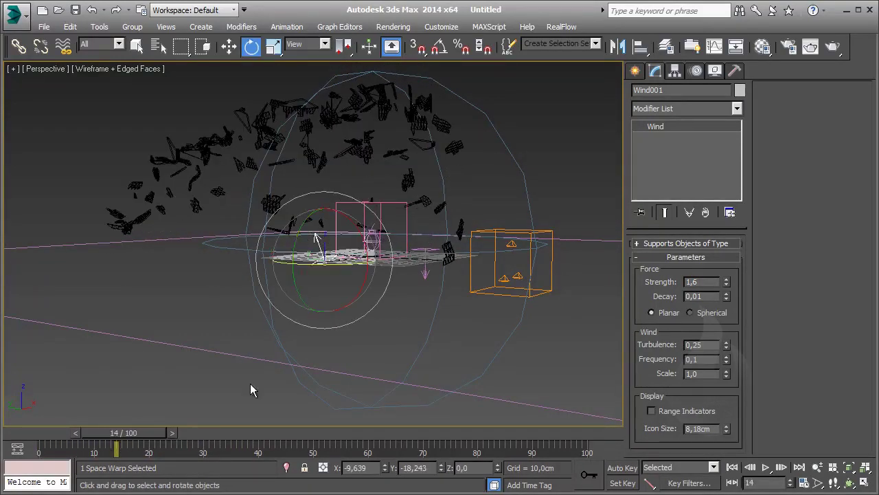
pyautogui.click(269, 359)
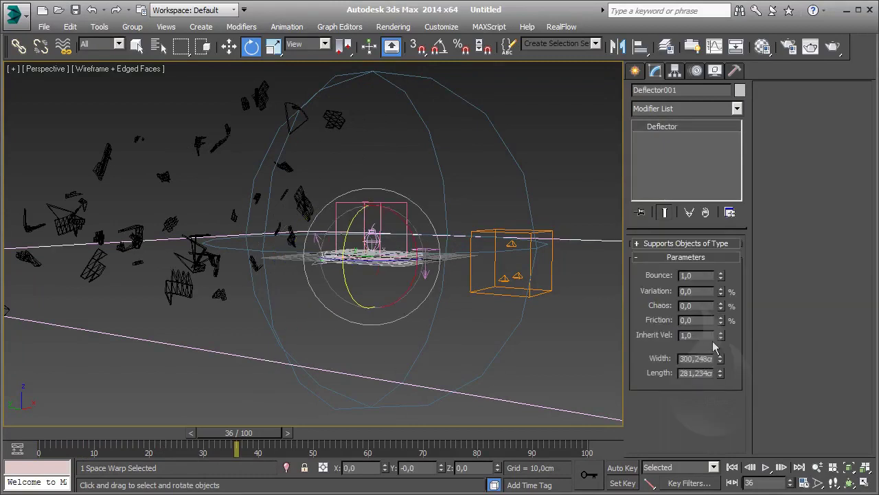
# - Reset Deflector001's bounce to 0 and scrub the timeline to check the fragments
pyautogui.rightClick(721, 277)
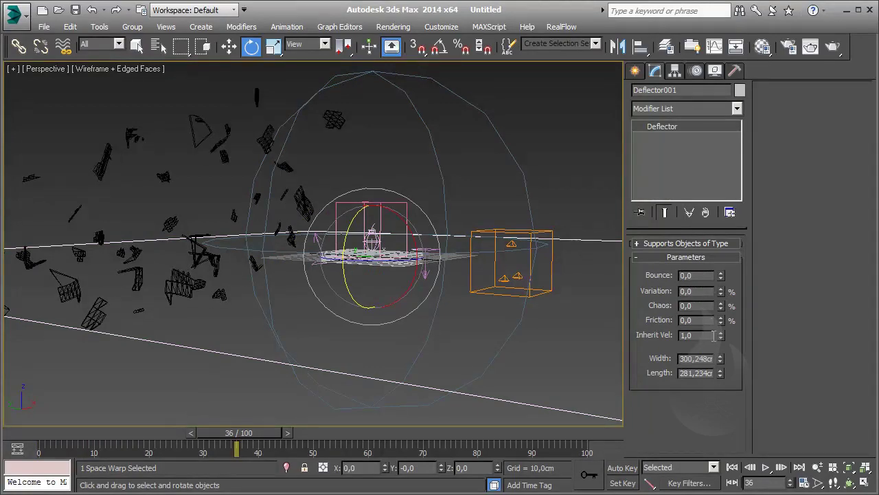
pyautogui.moveTo(300, 260); pyautogui.dragTo(301, 272, button='middle')
pyautogui.moveTo(254, 441)
pyautogui.mouseDown()
pyautogui.moveTo(182, 432)
pyautogui.moveTo(278, 464)
pyautogui.mouseUp()
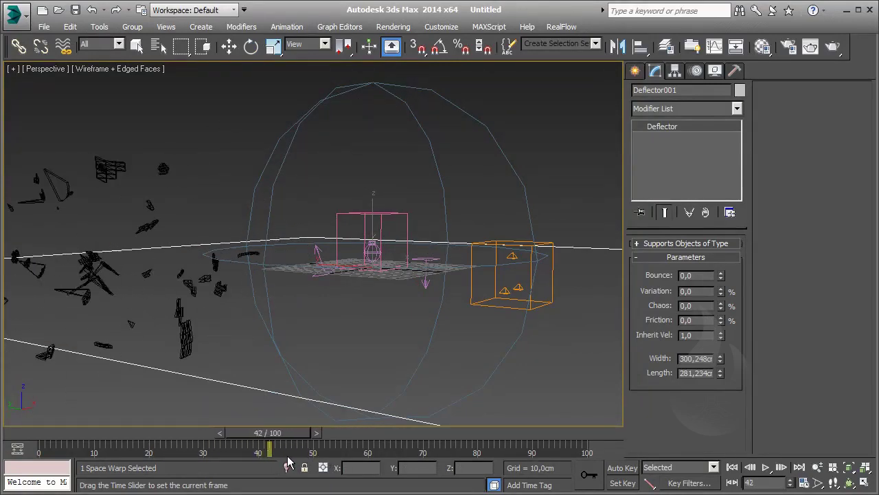
pyautogui.press('e')
pyautogui.scroll(-3, 305, 283)
pyautogui.scroll(-3, 307, 287)
pyautogui.keyDown('alt'); pyautogui.moveTo(310, 287); pyautogui.dragTo(354, 320, button='middle'); pyautogui.keyUp('alt')
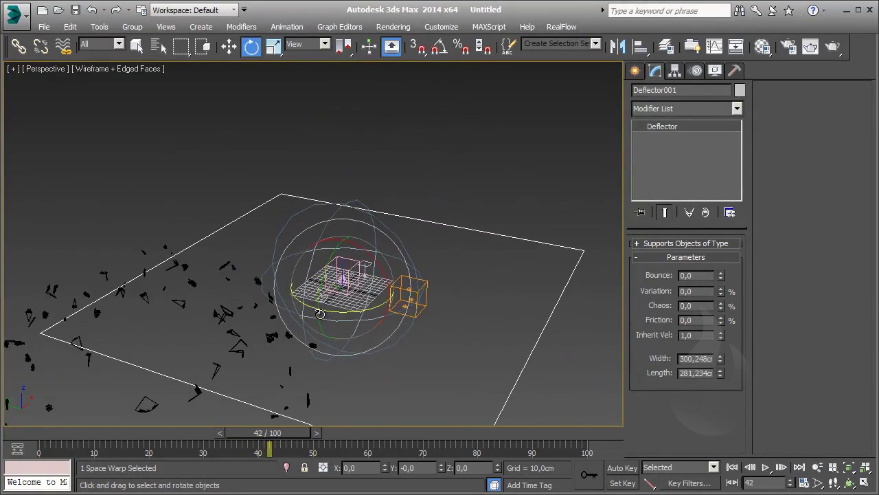
# - Orbit around the deflector and scrub to watch fragments settle, then select Wind001
pyautogui.press('r')
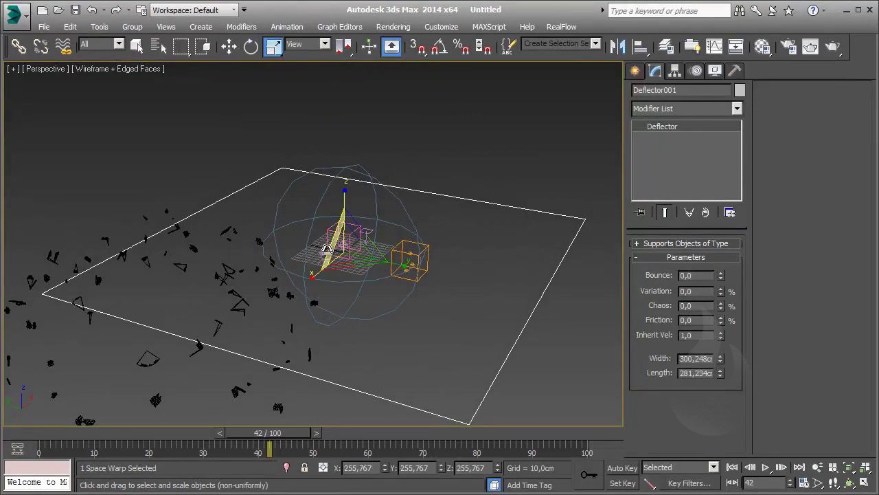
pyautogui.keyDown('alt'); pyautogui.moveTo(355, 320); pyautogui.dragTo(352, 165, button='middle'); pyautogui.keyUp('alt')
pyautogui.scroll(-5, 335, 295)
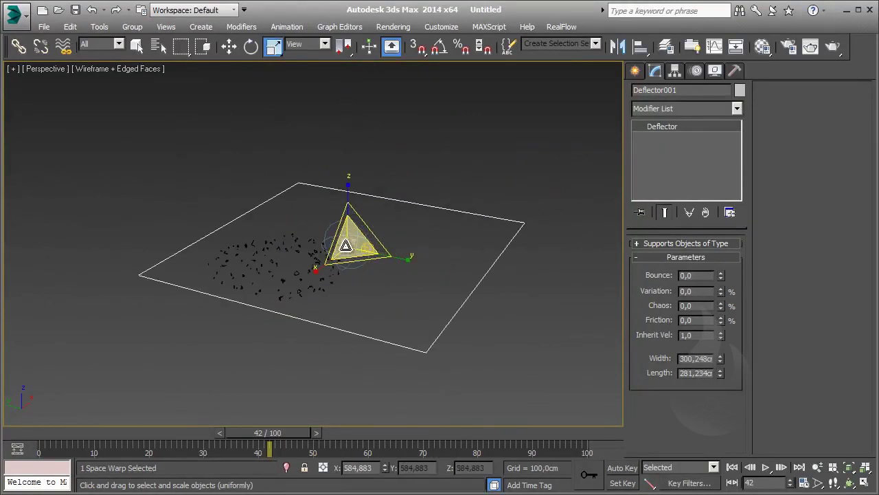
pyautogui.moveTo(257, 433)
pyautogui.mouseDown()
pyautogui.moveTo(360, 435)
pyautogui.moveTo(291, 433)
pyautogui.mouseUp()
pyautogui.scroll(5, 370, 293)
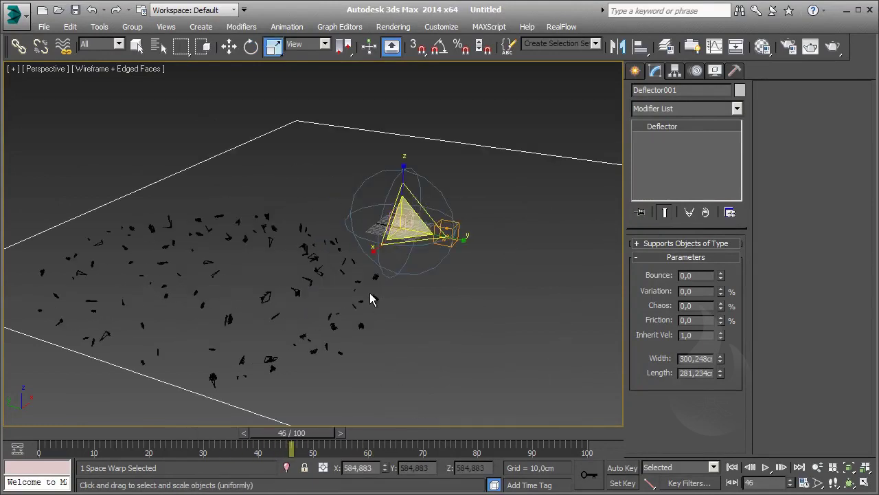
pyautogui.moveTo(372, 275); pyautogui.dragTo(363, 299, button='middle')
pyautogui.scroll(3, 376, 288)
pyautogui.scroll(3, 376, 288)
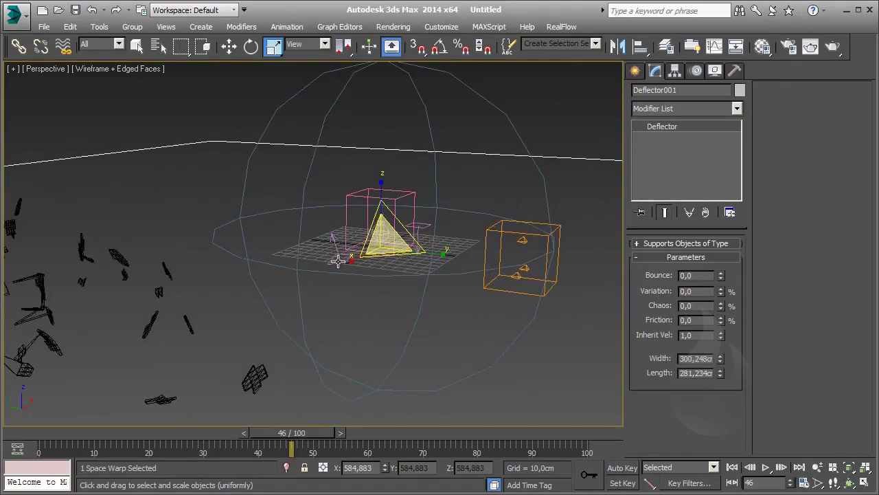
pyautogui.scroll(2, 375, 288)
pyautogui.click(338, 250)
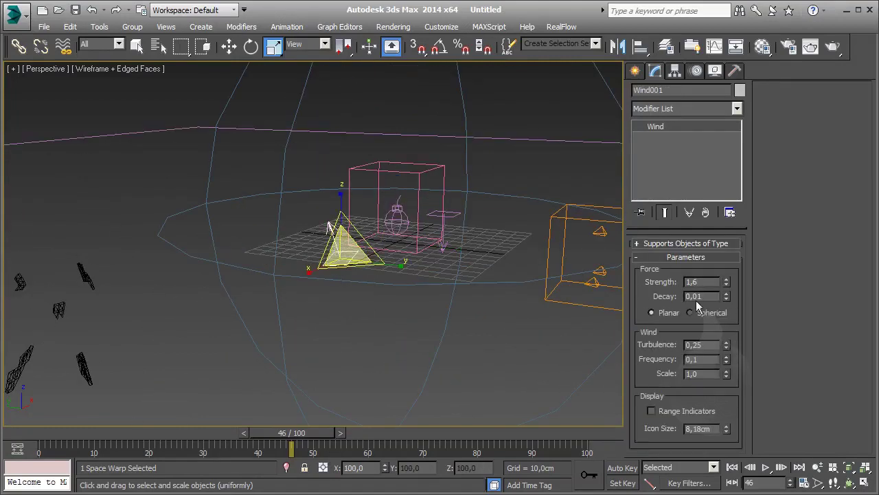
# - With Auto Key, key Wind001's strength at 1.6 on frame 20 and 0.0 on frame 23
pyautogui.moveTo(326, 439)
pyautogui.mouseDown()
pyautogui.moveTo(84, 440)
pyautogui.moveTo(148, 439)
pyautogui.mouseUp()
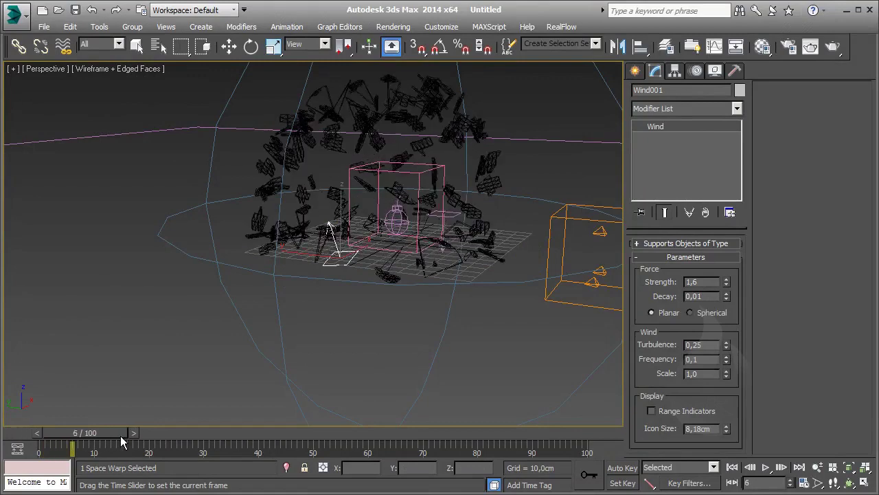
pyautogui.click(622, 467)
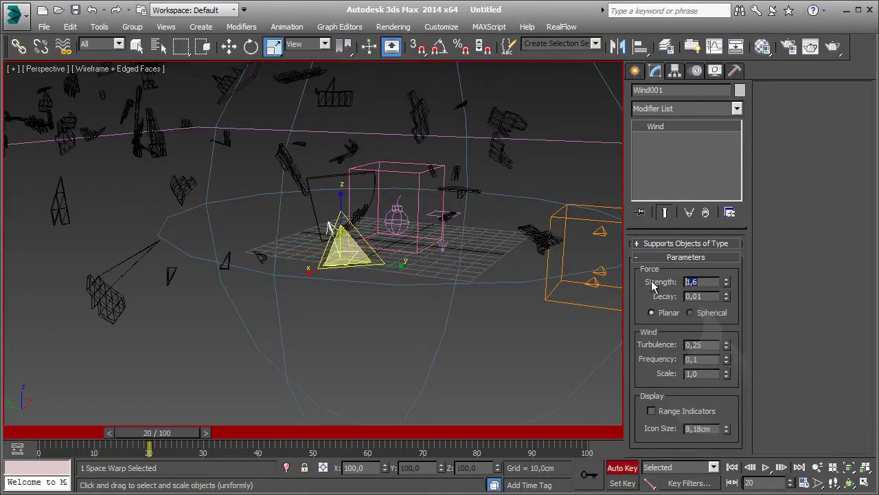
pyautogui.write('1')
pyautogui.press('Return')
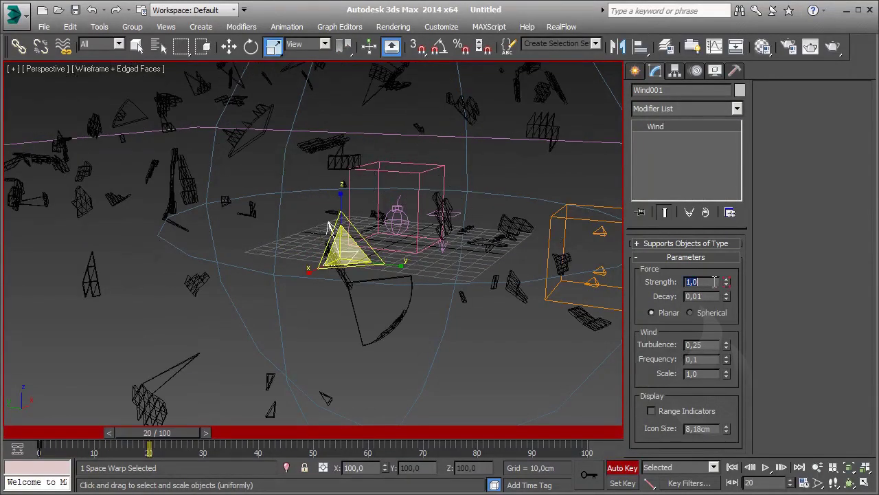
pyautogui.write('1,6')
pyautogui.press('Return')
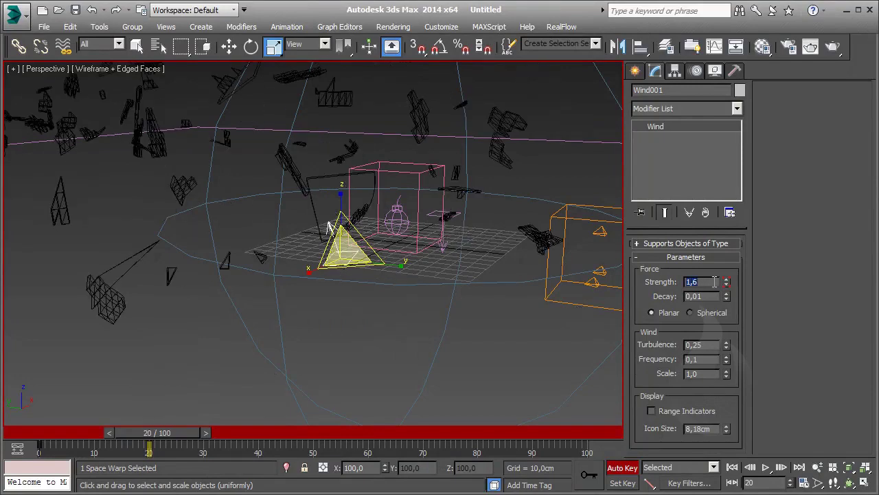
pyautogui.moveTo(167, 434); pyautogui.dragTo(182, 435)
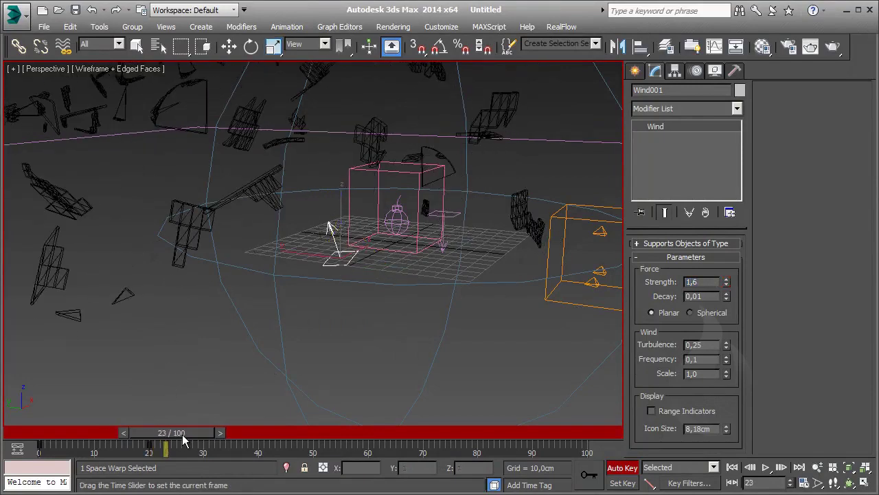
pyautogui.rightClick(725, 289)
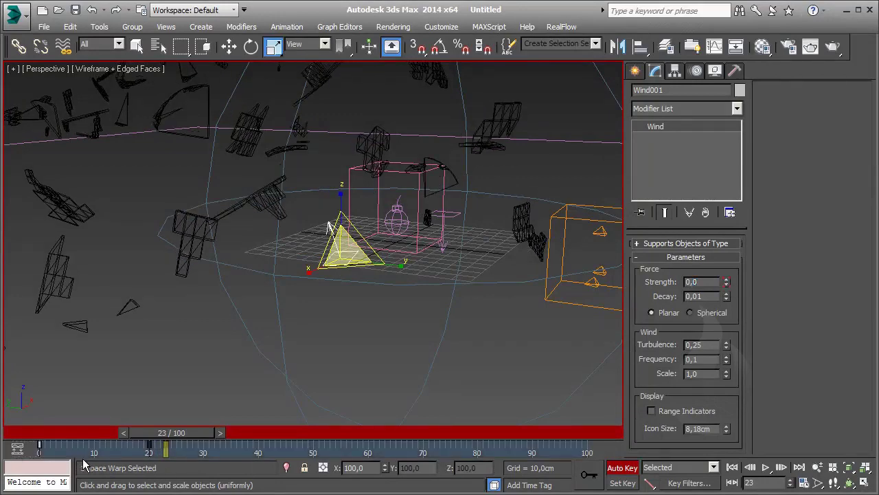
# - Shift the wind strength key earlier on the track bar and play back the gust
pyautogui.moveTo(150, 449); pyautogui.dragTo(110, 448)
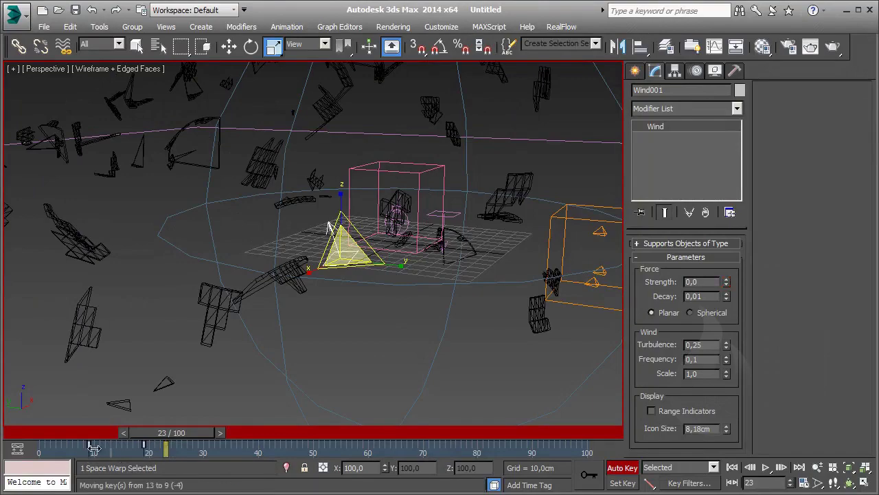
pyautogui.moveTo(165, 447); pyautogui.dragTo(158, 443)
pyautogui.moveTo(50, 436)
pyautogui.mouseDown()
pyautogui.moveTo(519, 476)
pyautogui.moveTo(371, 472)
pyautogui.mouseUp()
# - Select PArray001, rewind near the start and scroll through its command panel
pyautogui.click(596, 282)
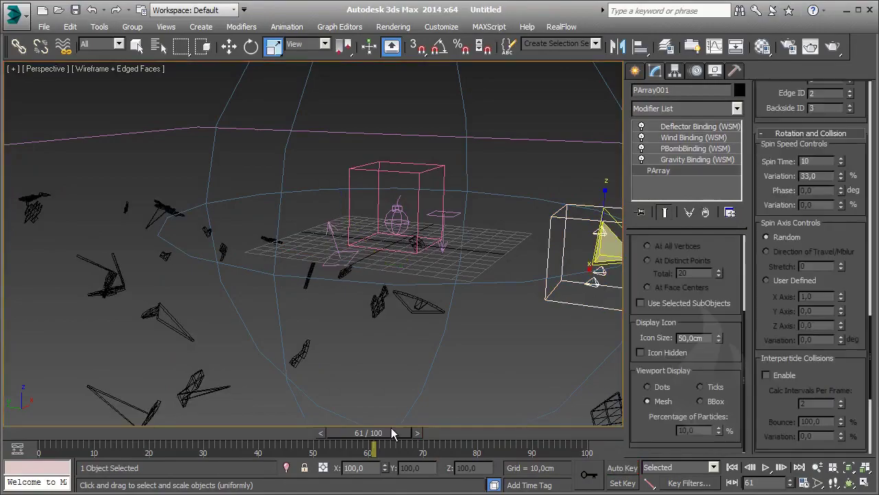
pyautogui.moveTo(370, 433)
pyautogui.mouseDown()
pyautogui.moveTo(95, 440)
pyautogui.moveTo(269, 444)
pyautogui.moveTo(244, 443)
pyautogui.mouseUp()
pyautogui.scroll(-2, 849, 289)
pyautogui.scroll(-3, 857, 234)
pyautogui.scroll(-2, 857, 234)
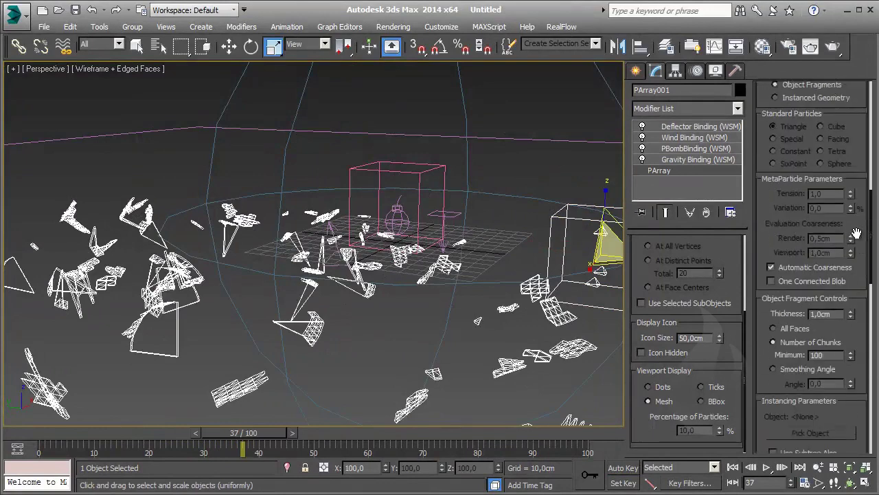
pyautogui.scroll(-2, 857, 234)
pyautogui.scroll(-2, 857, 235)
pyautogui.scroll(-2, 857, 234)
pyautogui.scroll(-2, 857, 234)
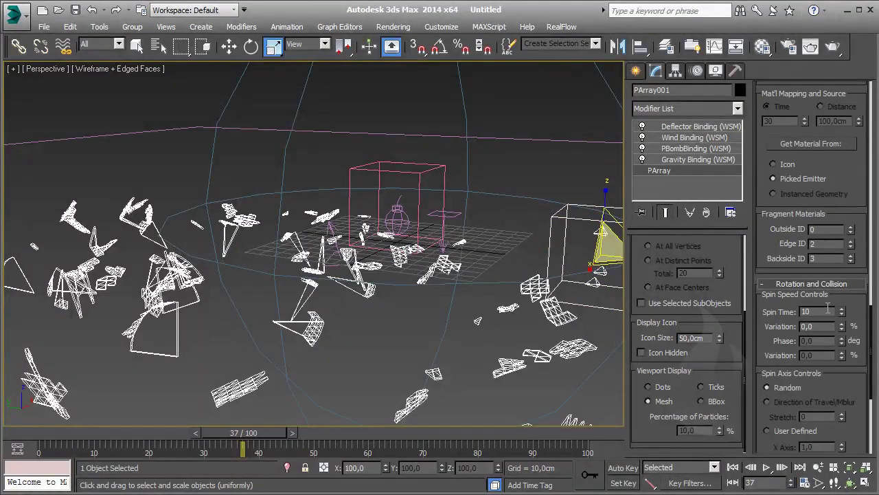
# - Turn on Auto Key, select the deflector, then reselect PArray001
pyautogui.click(623, 467)
pyautogui.moveTo(255, 434)
pyautogui.mouseDown()
pyautogui.moveTo(78, 432)
pyautogui.moveTo(219, 451)
pyautogui.mouseUp()
pyautogui.click(604, 237)
pyautogui.click(366, 160)
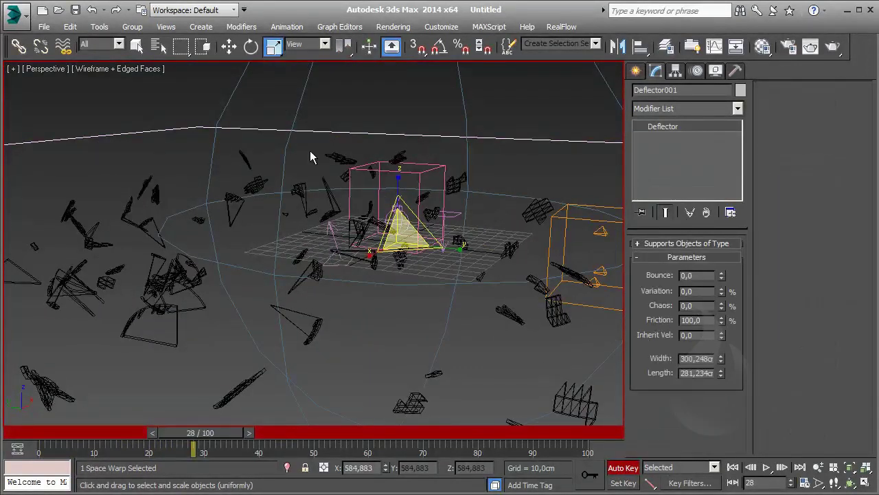
pyautogui.click(597, 225)
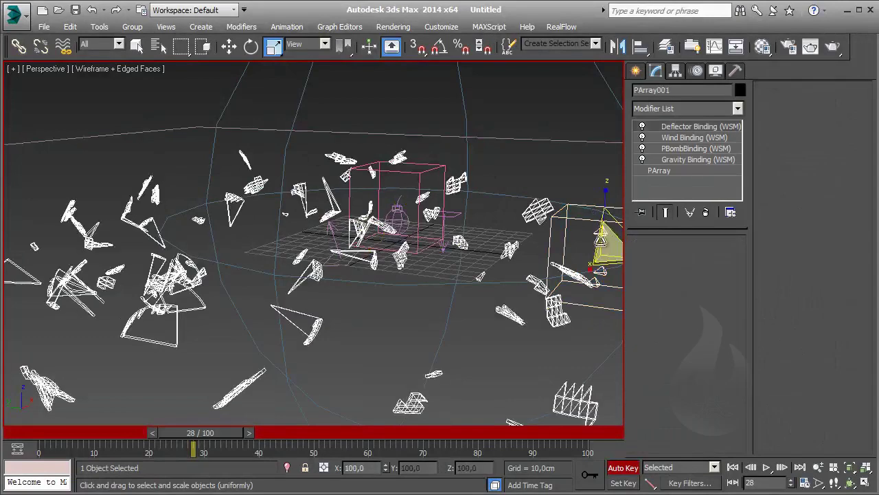
# - At frame 33, key PArray001's Spin Time to 0 in Rotation and Collision
pyautogui.click(661, 170)
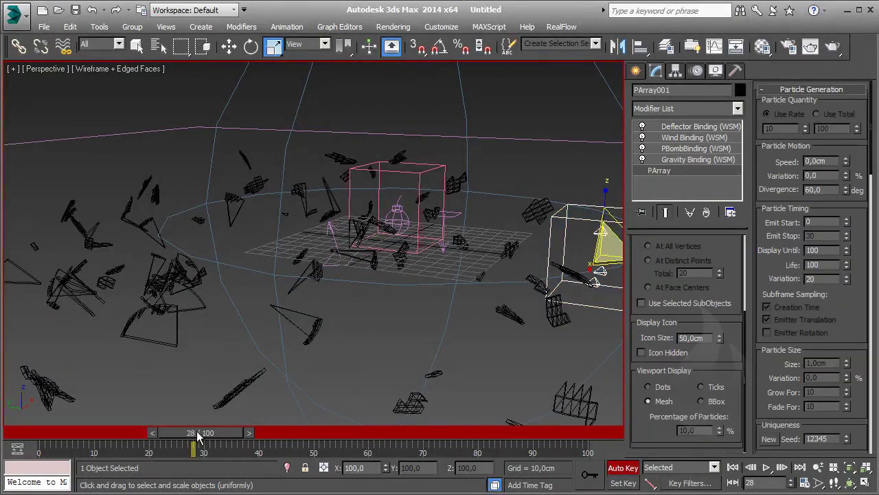
pyautogui.moveTo(198, 437); pyautogui.dragTo(224, 437)
pyautogui.moveTo(846, 323); pyautogui.dragTo(849, 168)
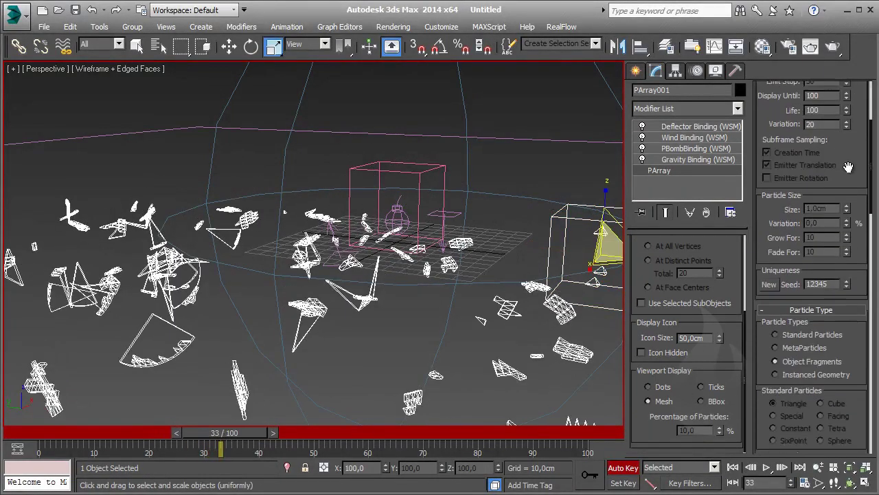
pyautogui.scroll(-3, 849, 168)
pyautogui.scroll(-3, 845, 275)
pyautogui.scroll(-3, 844, 275)
pyautogui.scroll(-3, 842, 278)
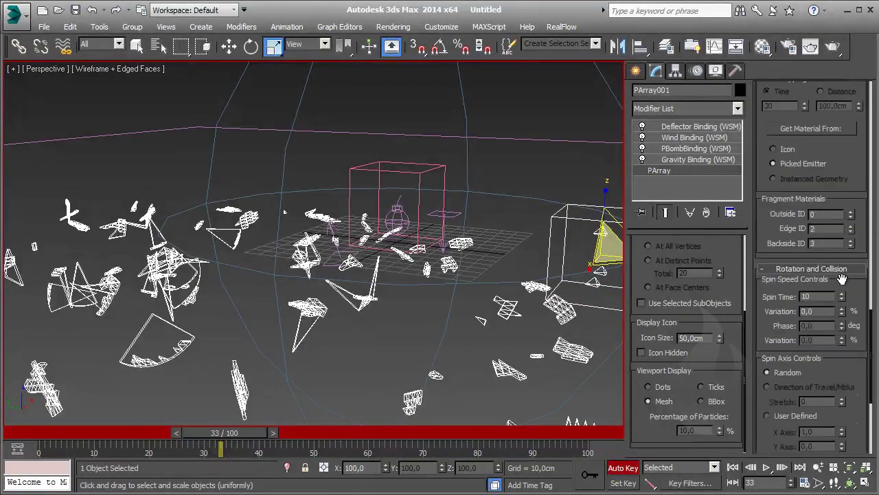
pyautogui.scroll(-2, 842, 278)
pyautogui.scroll(-1, 817, 257)
pyautogui.rightClick(839, 237)
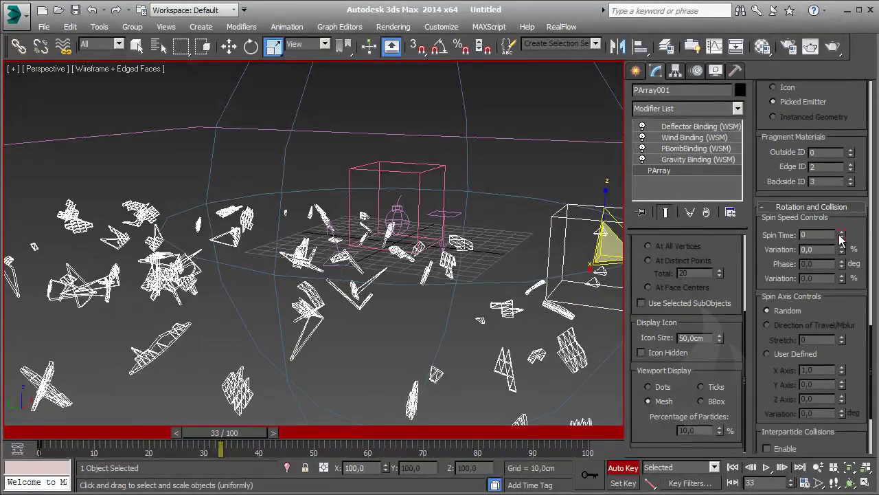
# - Slide the spin time keys about 20 frames later, then pull the frame-54 key earlier
pyautogui.moveTo(245, 432)
pyautogui.mouseDown()
pyautogui.moveTo(113, 430)
pyautogui.moveTo(292, 433)
pyautogui.moveTo(205, 432)
pyautogui.mouseUp()
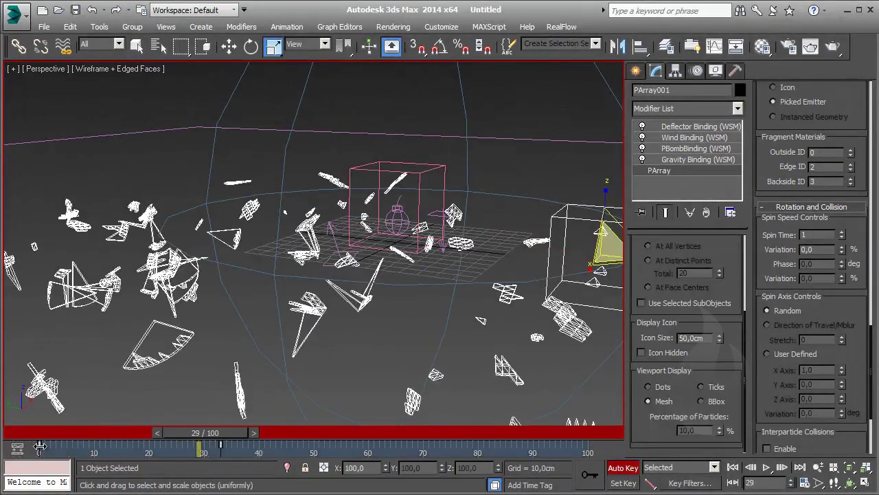
pyautogui.moveTo(39, 447); pyautogui.dragTo(148, 453)
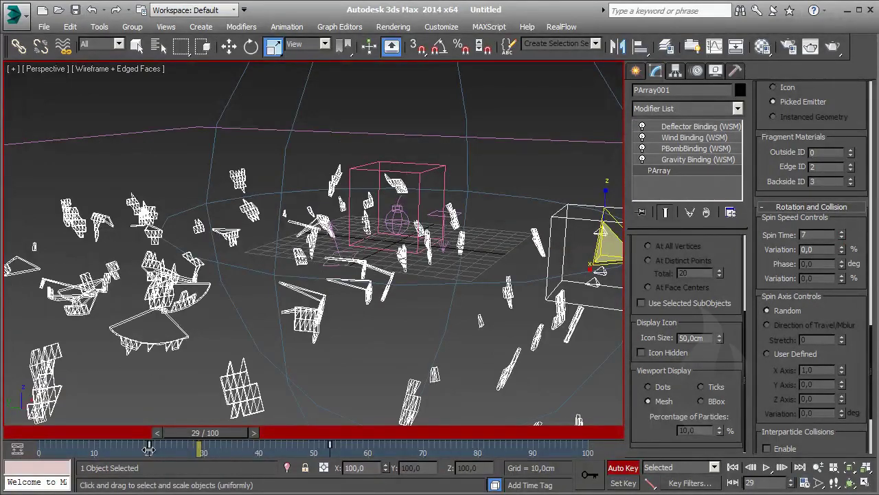
pyautogui.moveTo(201, 435)
pyautogui.mouseDown()
pyautogui.moveTo(120, 435)
pyautogui.moveTo(232, 444)
pyautogui.moveTo(215, 445)
pyautogui.mouseUp()
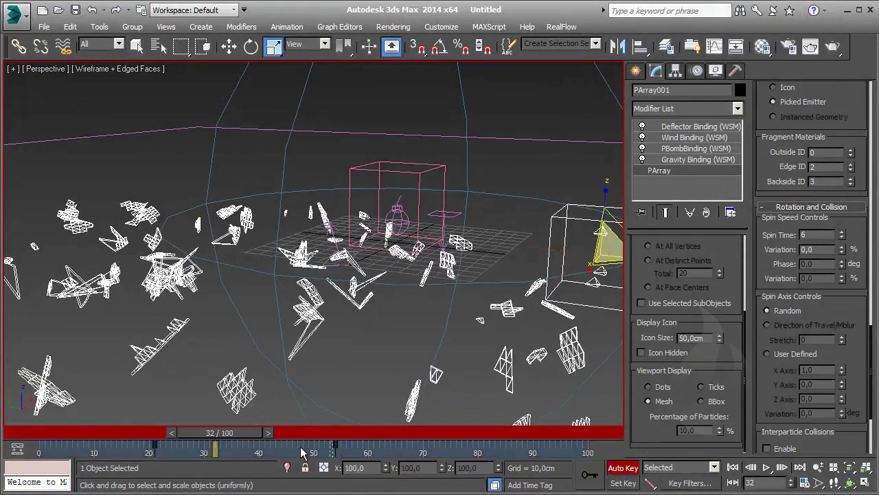
pyautogui.moveTo(334, 447)
pyautogui.mouseDown()
pyautogui.moveTo(221, 450)
pyautogui.moveTo(231, 450)
pyautogui.mouseUp()
# - Turn off Auto Key and scroll to the Object Fragment Controls
pyautogui.scroll(-3, 833, 330)
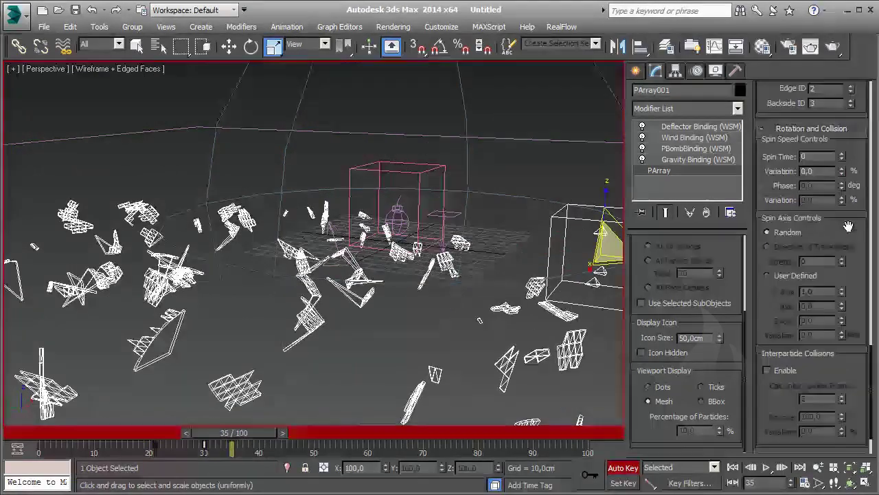
pyautogui.scroll(-2, 797, 350)
pyautogui.press('n')
pyautogui.scroll(5, 848, 211)
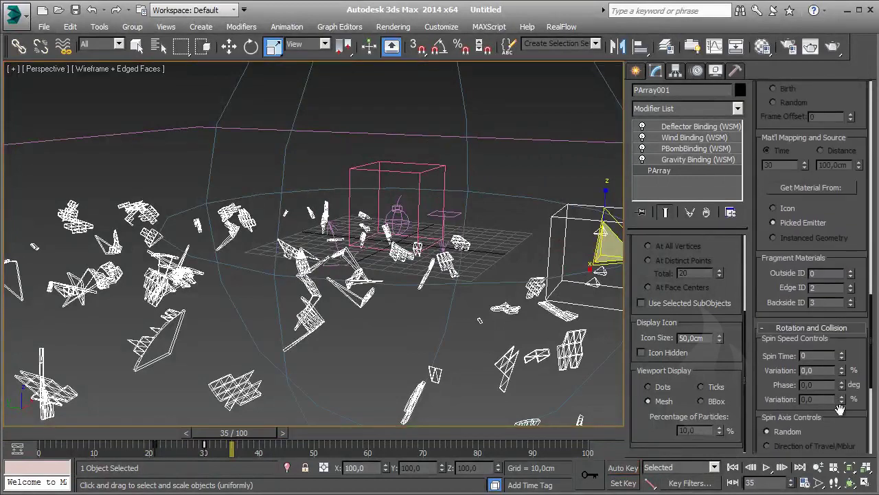
pyautogui.scroll(3, 841, 309)
pyautogui.scroll(-2, 837, 392)
pyautogui.scroll(3, 837, 392)
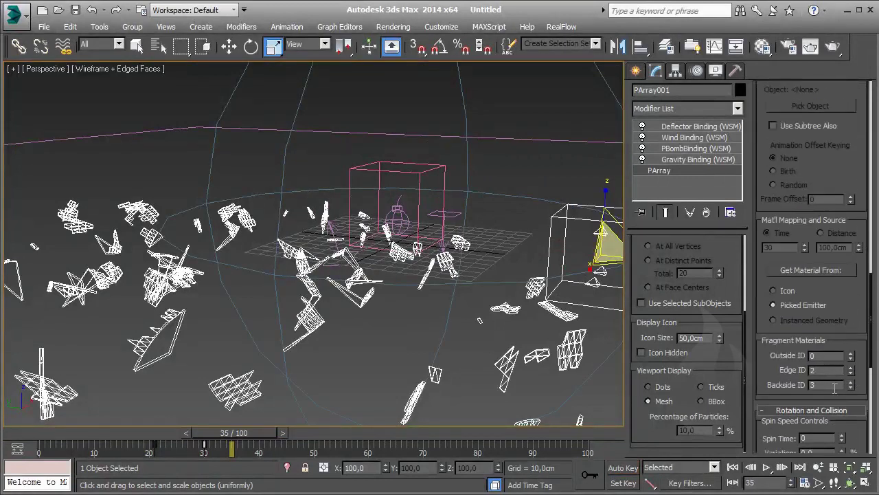
pyautogui.scroll(3, 817, 385)
pyautogui.scroll(3, 796, 378)
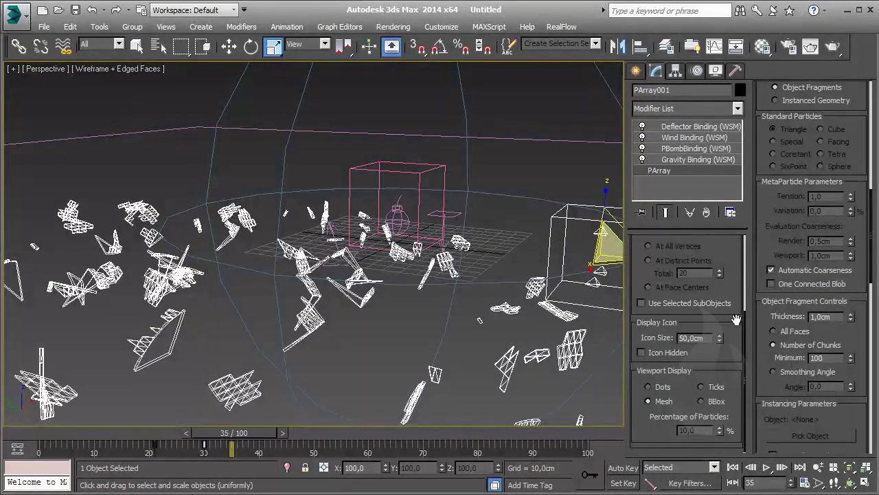
# - Try a minimum chunk count of 150, then set it back to 100
pyautogui.doubleClick(830, 358)
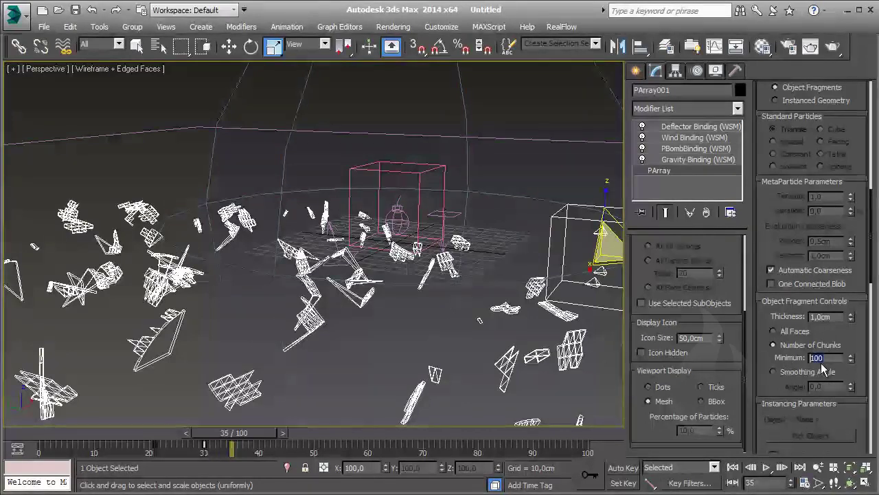
pyautogui.write('150')
pyautogui.press('Return')
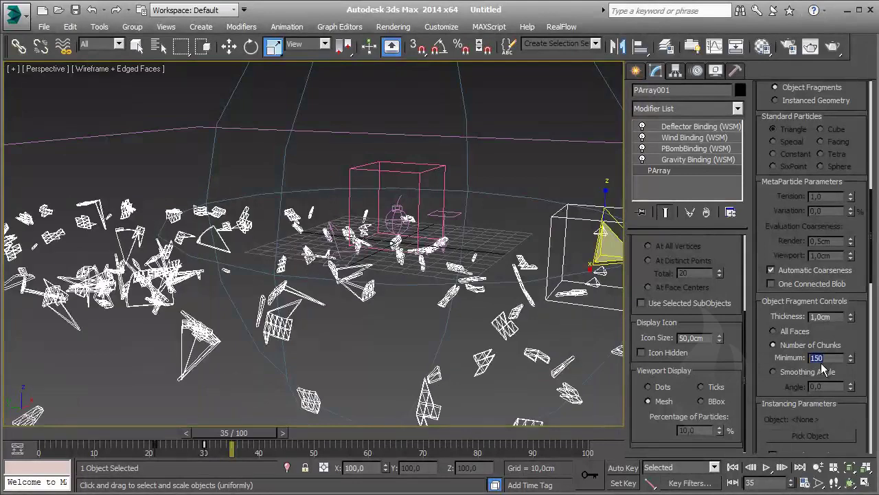
pyautogui.scroll(-5, 110, 363)
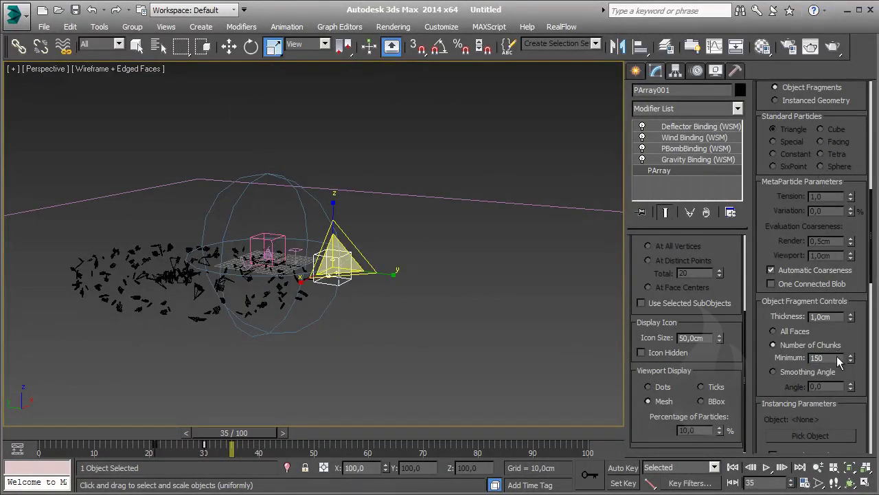
pyautogui.write('100')
pyautogui.press('Return')
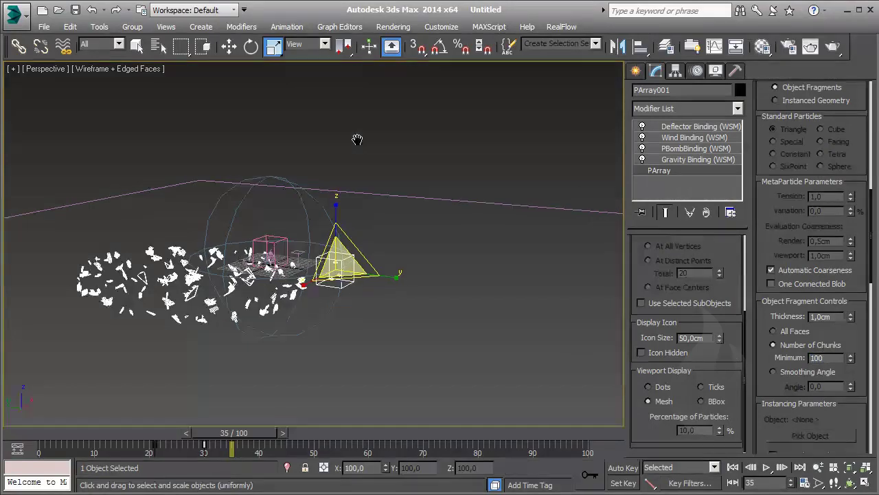
# - Select Wind001 and move its strength keys from frame 10 to 16
pyautogui.click(373, 163)
pyautogui.scroll(5, 257, 271)
pyautogui.scroll(-5, 363, 225)
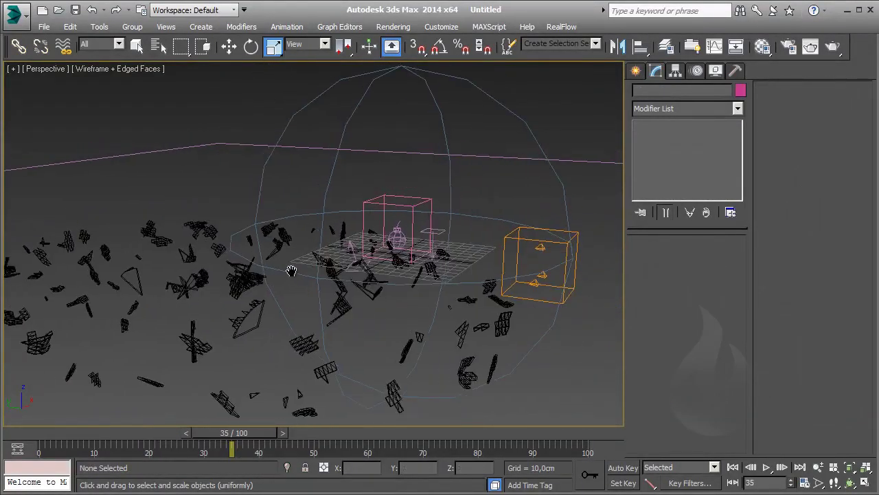
pyautogui.moveTo(234, 433)
pyautogui.mouseDown()
pyautogui.moveTo(70, 432)
pyautogui.moveTo(204, 432)
pyautogui.moveTo(146, 432)
pyautogui.mouseUp()
pyautogui.moveTo(376, 251); pyautogui.dragTo(382, 257)
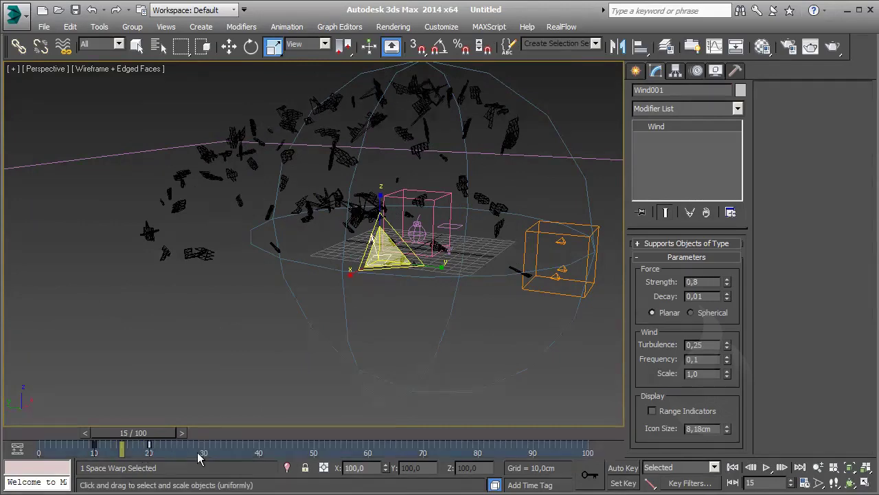
pyautogui.moveTo(95, 451)
pyautogui.mouseDown()
pyautogui.moveTo(127, 451)
pyautogui.moveTo(157, 434)
pyautogui.mouseUp()
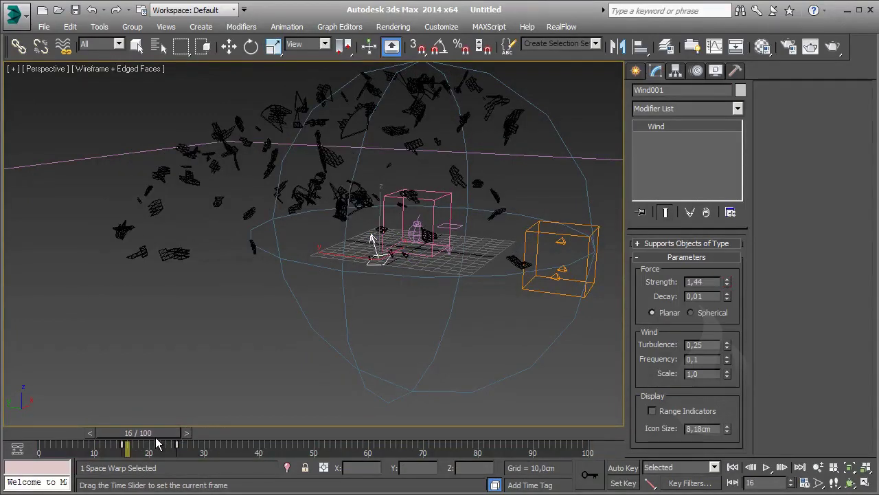
# - Key Wind001's strength to 2.0 at frame 15 with Auto Key, then turn Auto Key off
pyautogui.press('r')
pyautogui.click(631, 468)
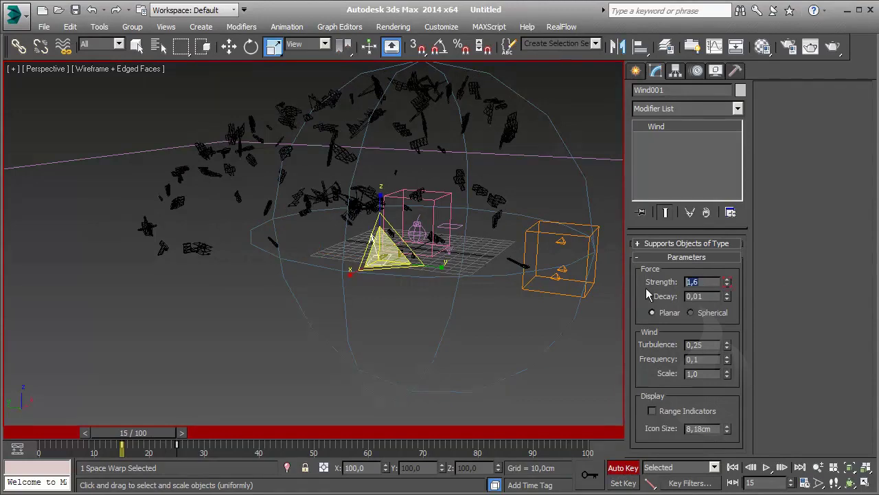
pyautogui.write('2')
pyautogui.press('Return')
pyautogui.moveTo(157, 453)
pyautogui.mouseDown()
pyautogui.moveTo(251, 450)
pyautogui.moveTo(172, 451)
pyautogui.mouseUp()
pyautogui.click(623, 467)
pyautogui.moveTo(299, 279)
pyautogui.keyDown('alt'); pyautogui.mouseDown(button='middle')
pyautogui.moveTo(300, 331)
pyautogui.moveTo(314, 350)
pyautogui.mouseUp(button='middle'); pyautogui.keyUp('alt')
pyautogui.click(493, 195)
pyautogui.moveTo(493, 195)
pyautogui.keyDown('alt'); pyautogui.mouseDown(button='middle')
pyautogui.moveTo(315, 321)
pyautogui.moveTo(232, 314)
pyautogui.moveTo(329, 326)
pyautogui.mouseUp(button='middle'); pyautogui.keyUp('alt')
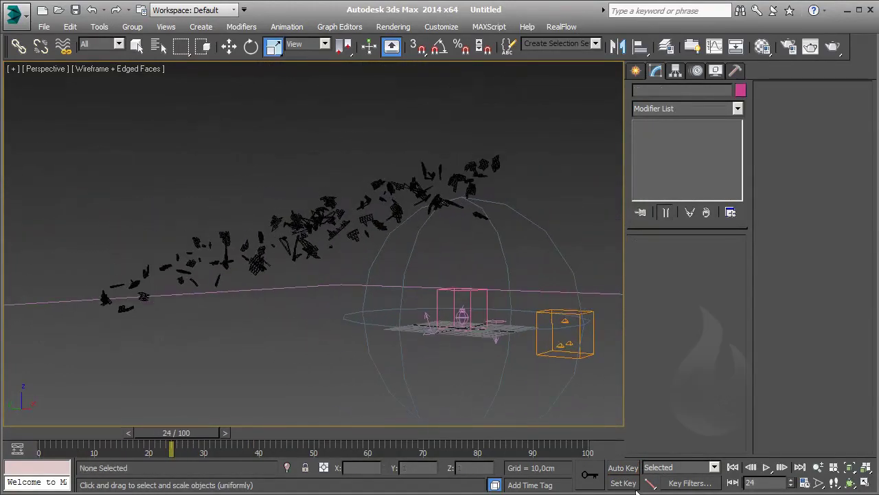
# - Reset PArray001's life variation to 0 and replay the explosion
pyautogui.click(768, 468)
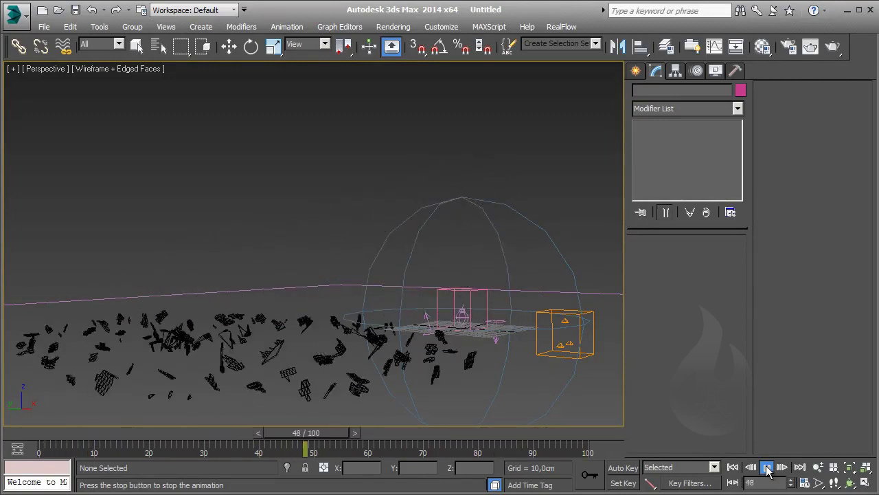
pyautogui.click(565, 340)
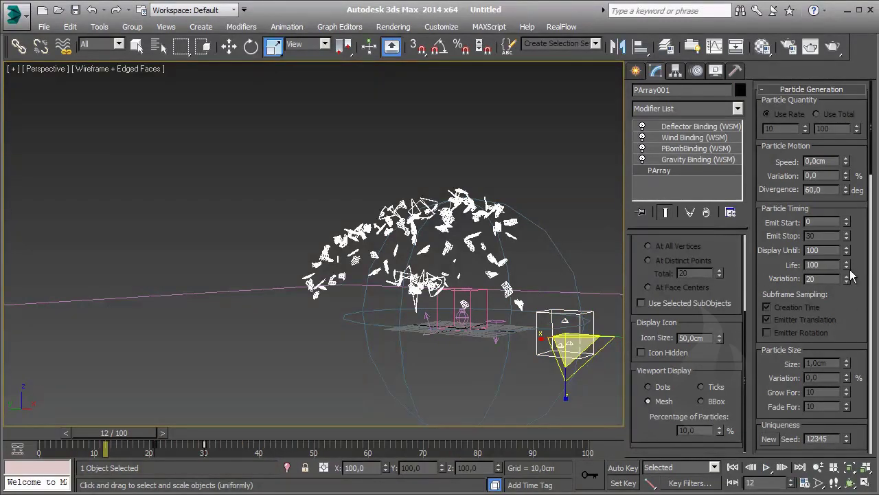
pyautogui.rightClick(846, 280)
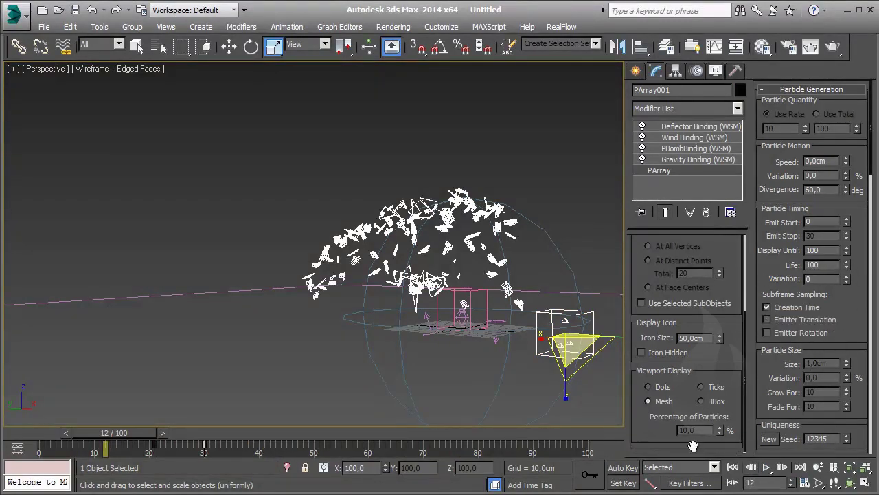
pyautogui.click(574, 208)
pyautogui.click(767, 467)
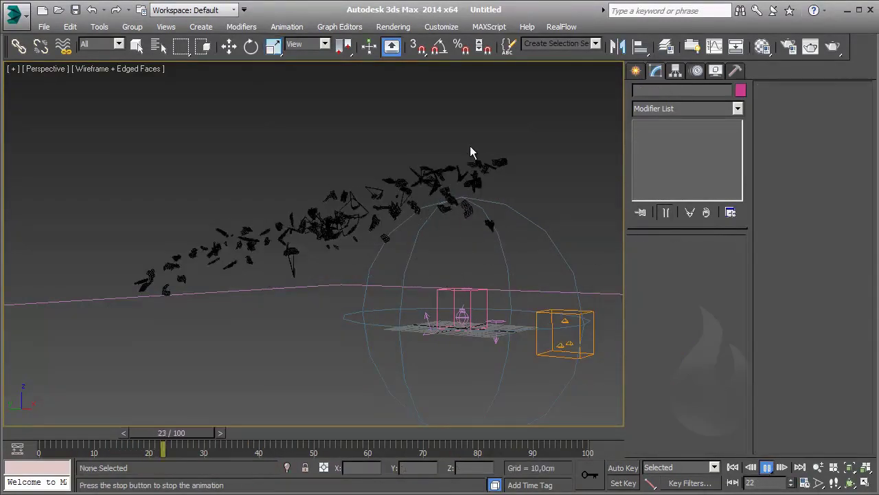
# - Switch the viewport to Smooth + Highlights shading and replay the explosion from frame 0
pyautogui.press('F3')
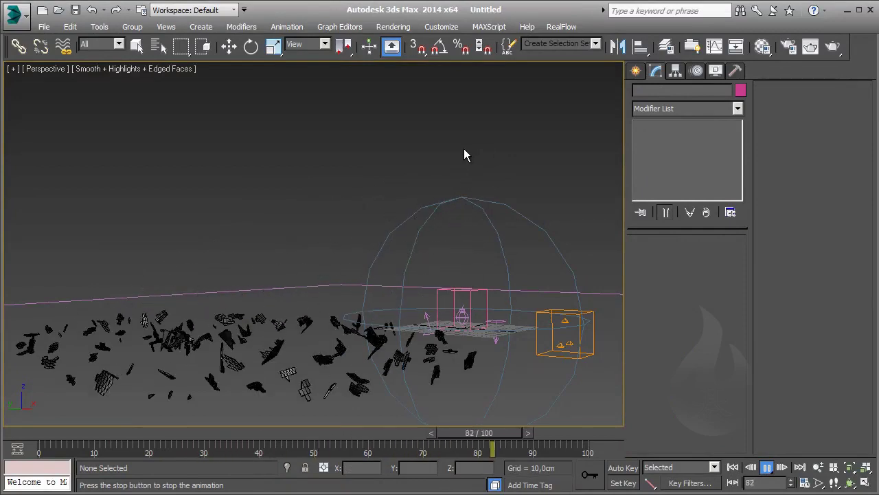
pyautogui.press('F4')
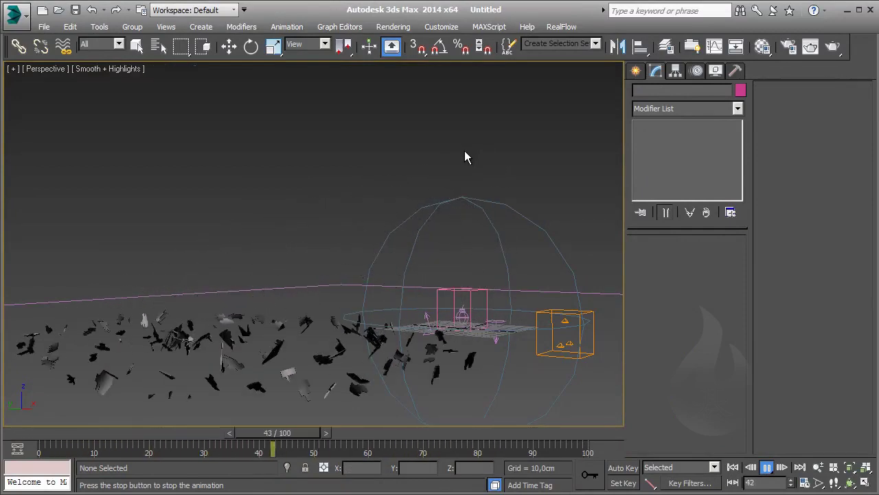
pyautogui.press('/')
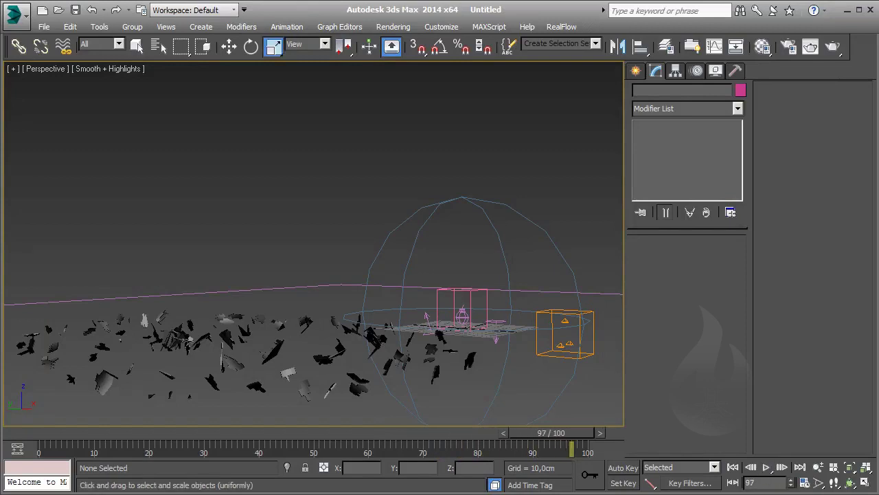
pyautogui.click(766, 467)
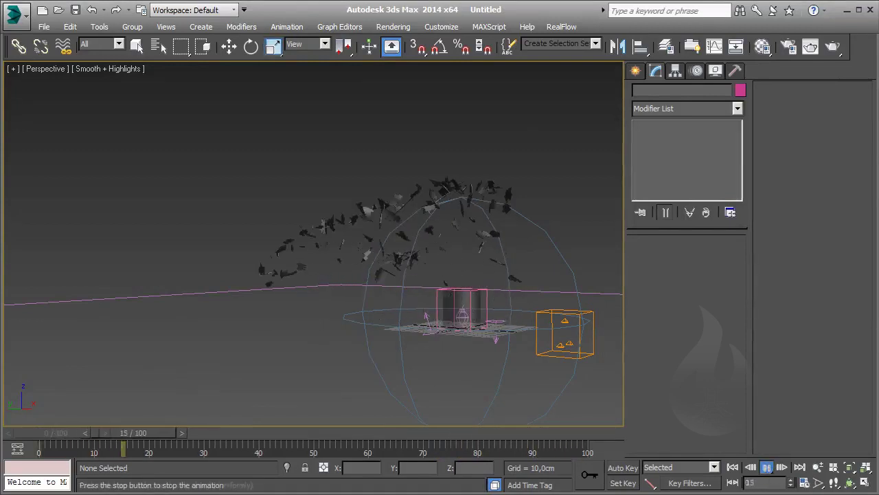
pyautogui.press('/')
pyautogui.press('Home')
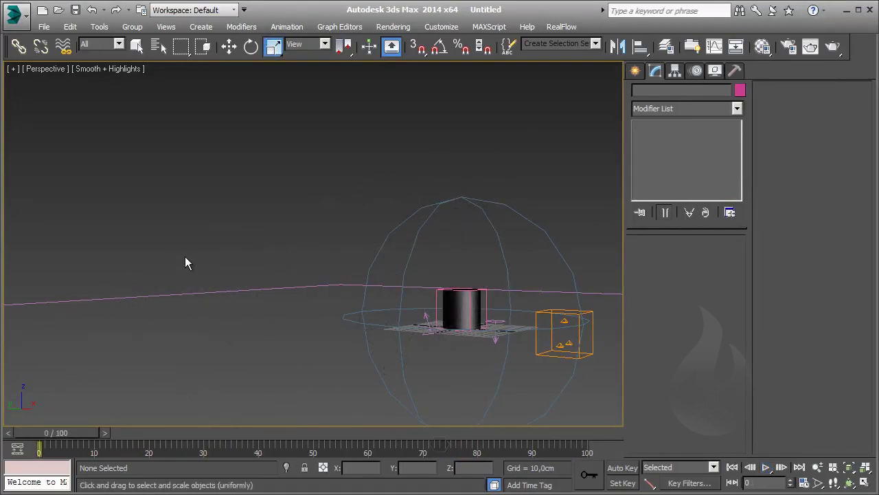
pyautogui.press('/')
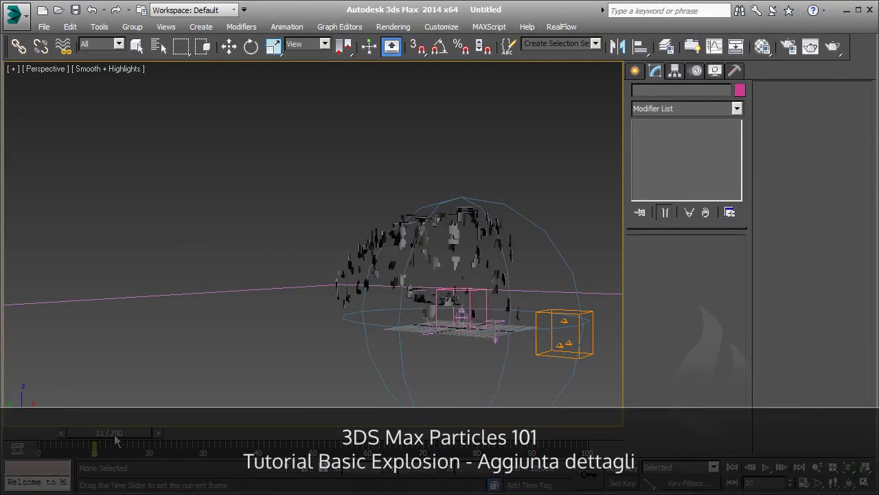
# - Shift-drag a copy of PArray001 to the right and name it PArray_Small
pyautogui.click(570, 312)
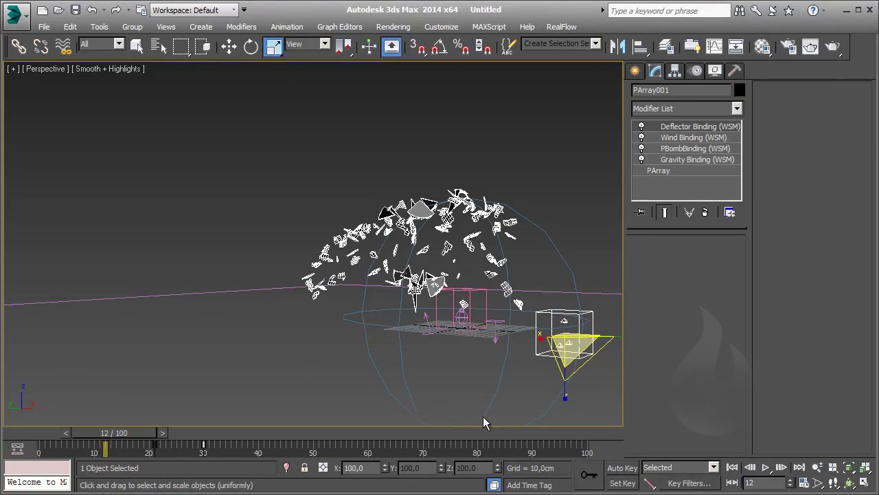
pyautogui.moveTo(508, 346)
pyautogui.keyDown('alt'); pyautogui.mouseDown(button='middle')
pyautogui.moveTo(507, 353)
pyautogui.moveTo(440, 333)
pyautogui.mouseUp(button='middle'); pyautogui.keyUp('alt')
pyautogui.press('w')
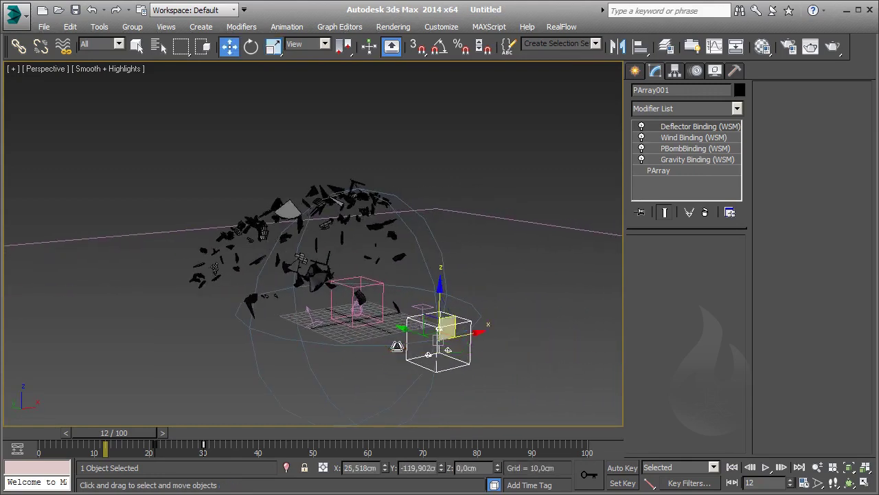
pyautogui.keyDown('shift'); pyautogui.moveTo(460, 337); pyautogui.dragTo(519, 341); pyautogui.keyUp('shift')
pyautogui.write('PArray_Small')
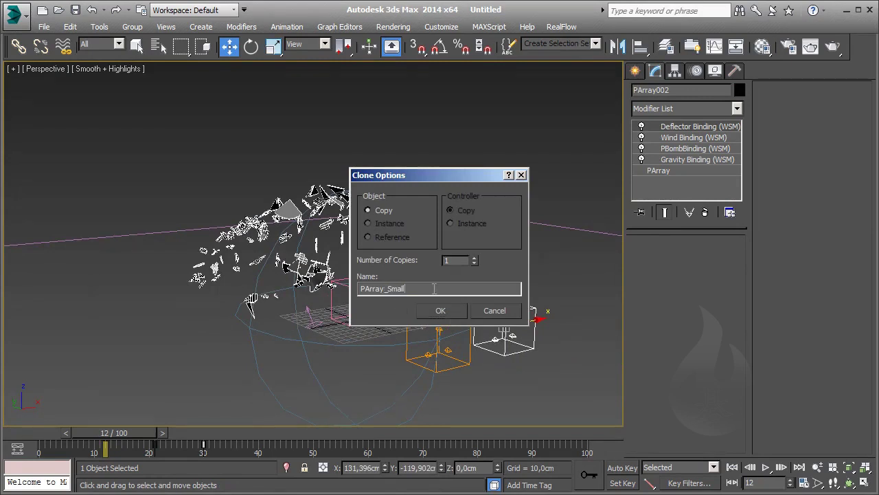
pyautogui.press('Return')
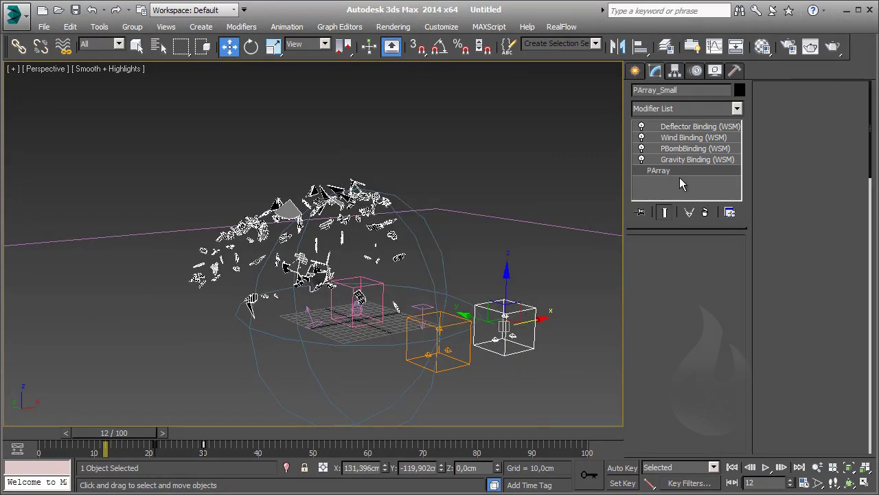
# - Scroll to PArray_Small's Particle Timing and move the time slider to frame 31
pyautogui.scroll(-2, 851, 316)
pyautogui.scroll(-2, 852, 306)
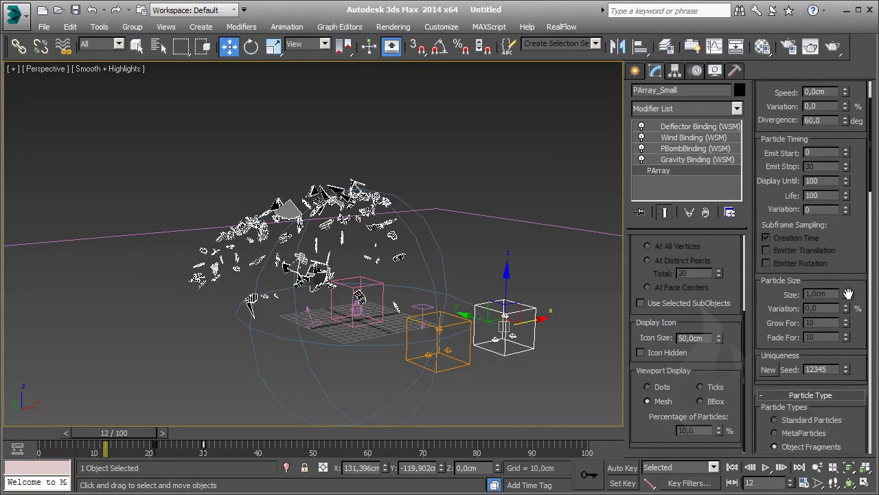
pyautogui.scroll(4, 845, 287)
pyautogui.scroll(-2, 833, 290)
pyautogui.scroll(-2, 837, 299)
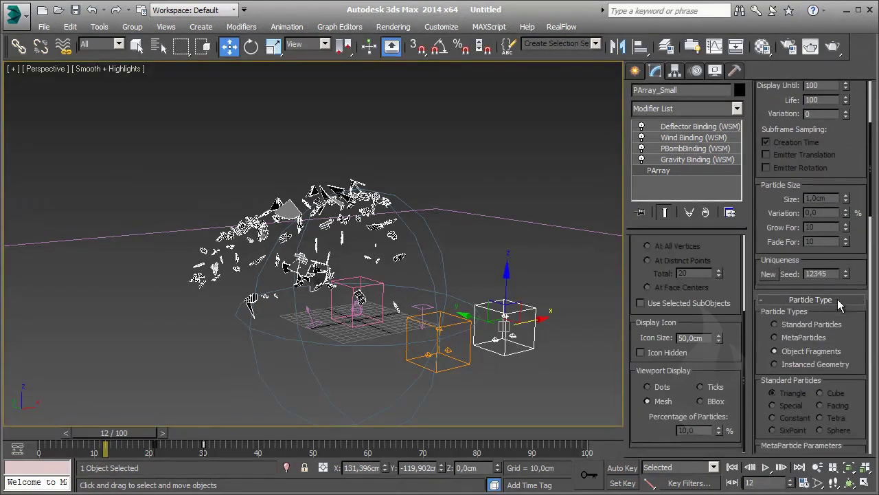
pyautogui.scroll(-2, 837, 299)
pyautogui.scroll(-2, 835, 305)
pyautogui.scroll(2, 833, 304)
pyautogui.scroll(2, 833, 304)
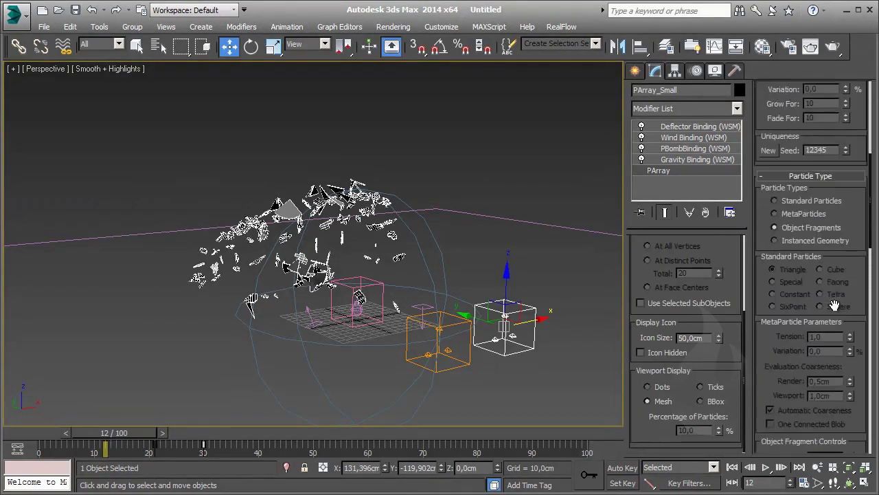
pyautogui.scroll(2, 834, 305)
pyautogui.scroll(2, 831, 295)
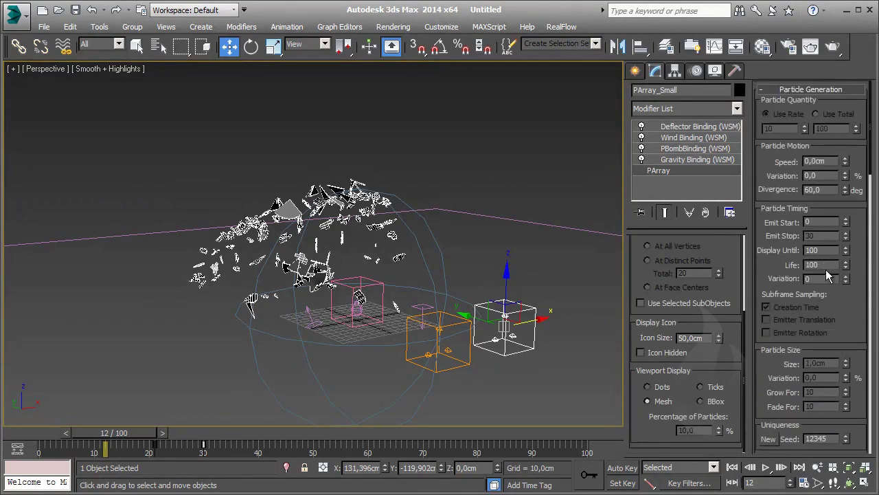
pyautogui.moveTo(135, 432); pyautogui.dragTo(231, 439)
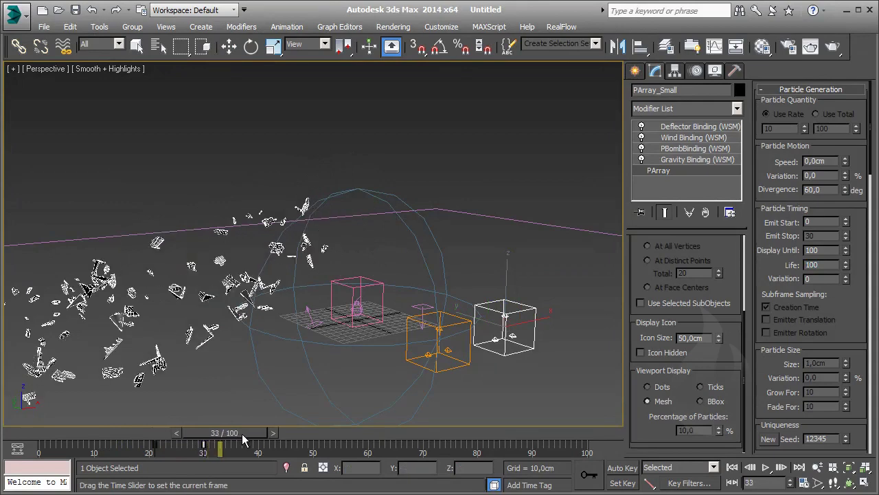
pyautogui.moveTo(230, 440); pyautogui.dragTo(237, 440)
pyautogui.press('w')
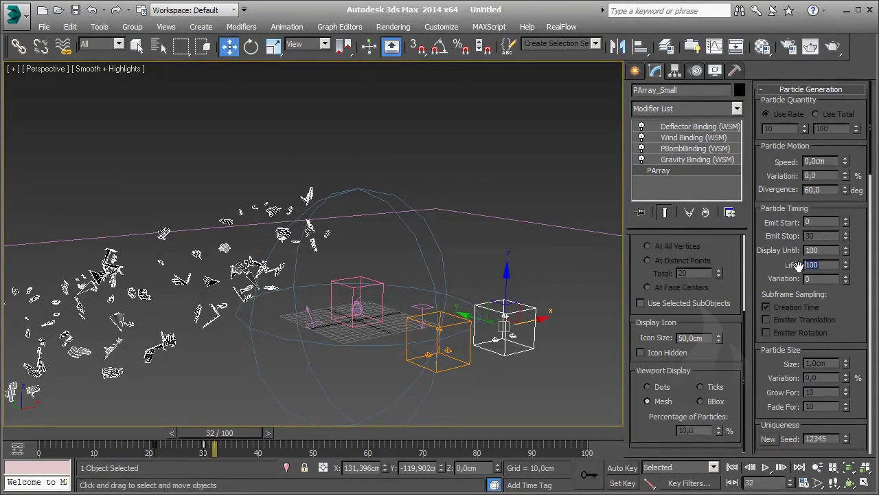
# - Set PArray_Small's particle Life to 25 and scroll down to the fragment controls
pyautogui.write('25')
pyautogui.press('Return')
pyautogui.write('5')
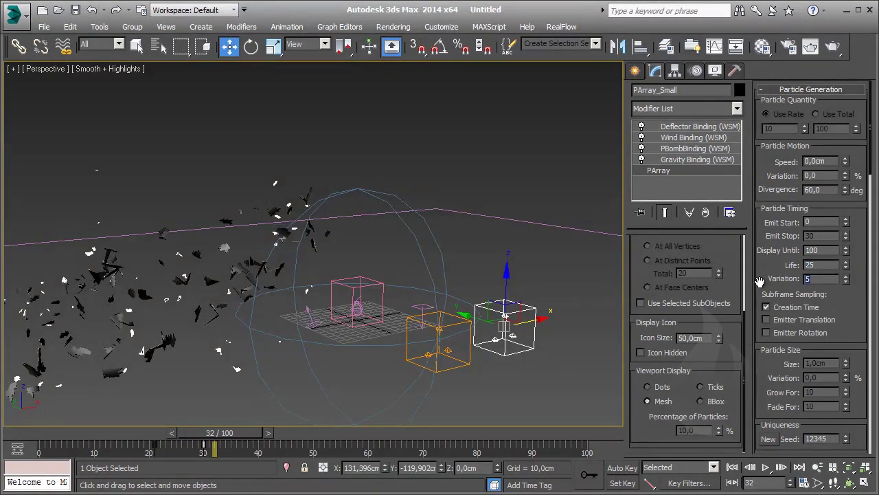
pyautogui.scroll(-1, 852, 305)
pyautogui.scroll(-1, 852, 299)
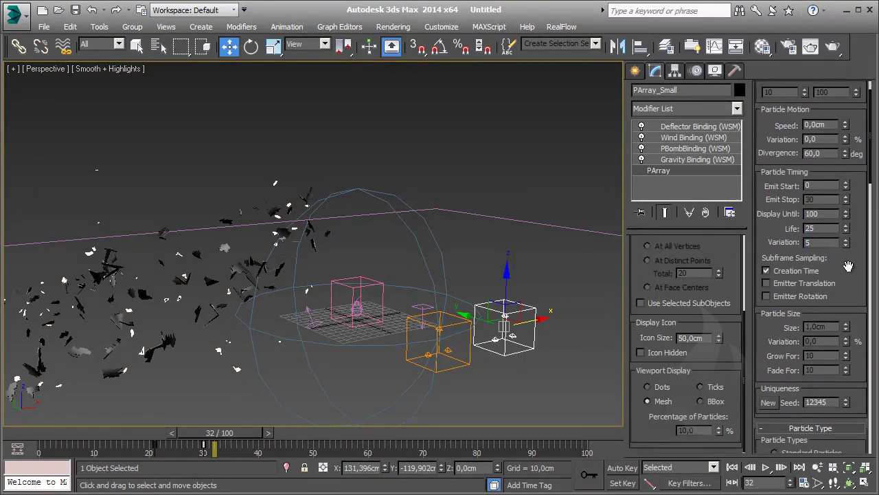
pyautogui.scroll(-3, 851, 289)
pyautogui.scroll(-3, 849, 279)
pyautogui.scroll(-3, 847, 273)
# - Set PArray_Small's minimum chunk count to 200 and its object colour to red
pyautogui.scroll(-3, 845, 268)
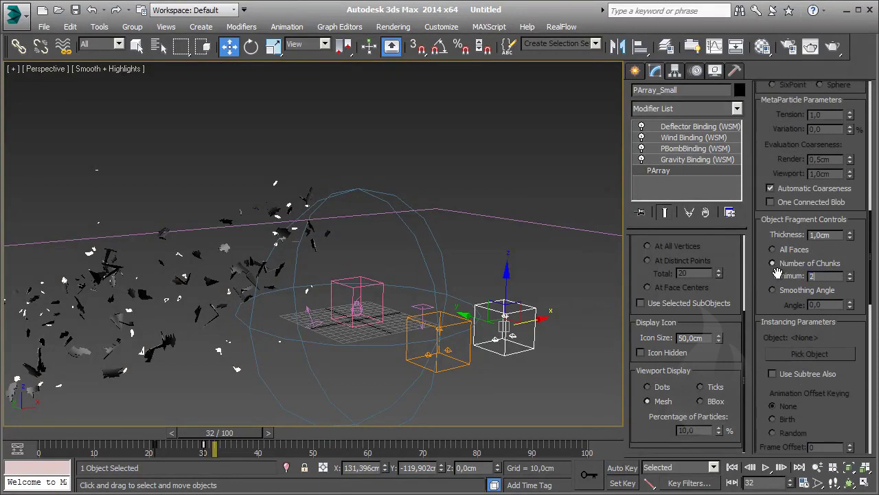
pyautogui.write('00')
pyautogui.press('Return')
pyautogui.write('0,5')
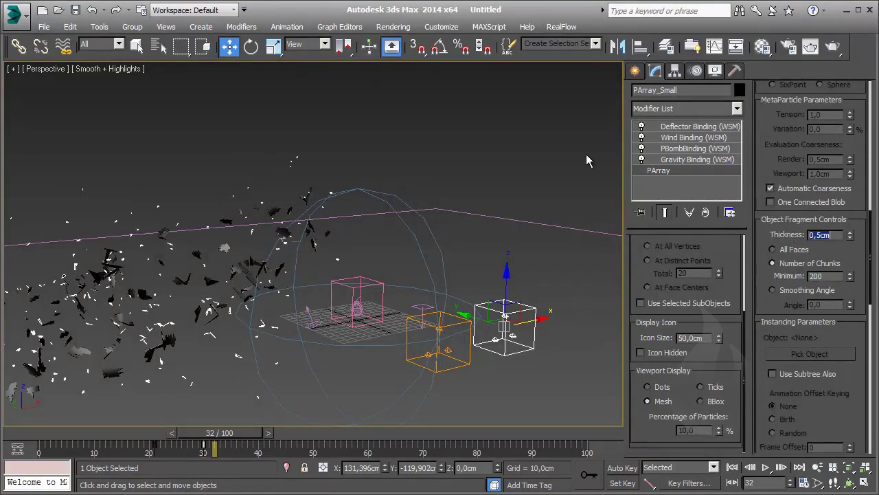
pyautogui.click(740, 90)
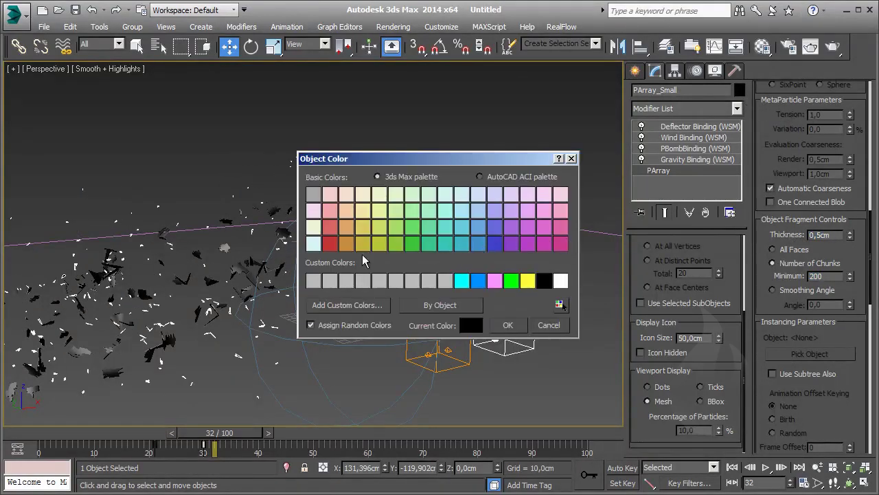
pyautogui.click(329, 243)
pyautogui.click(509, 329)
# - Reselect PArray_Small, recentre the view on the emitters and show its parameters
pyautogui.click(292, 99)
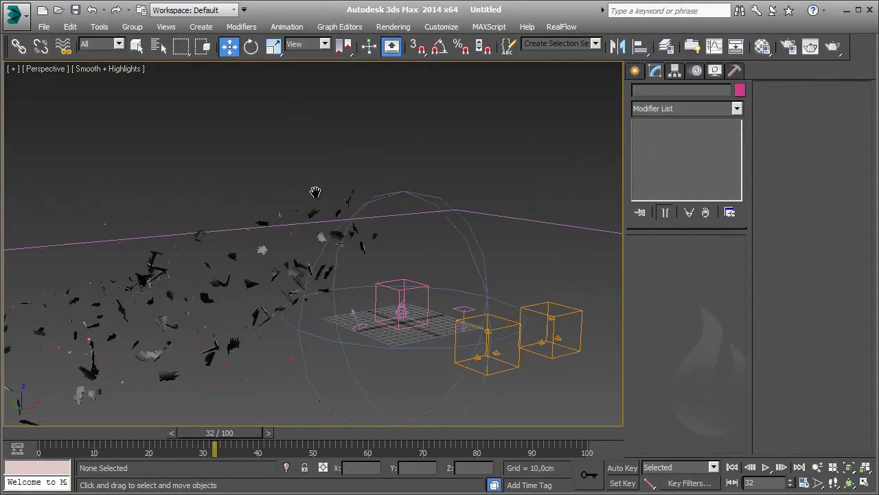
pyautogui.scroll(5, 254, 321)
pyautogui.scroll(3, 254, 321)
pyautogui.click(258, 293)
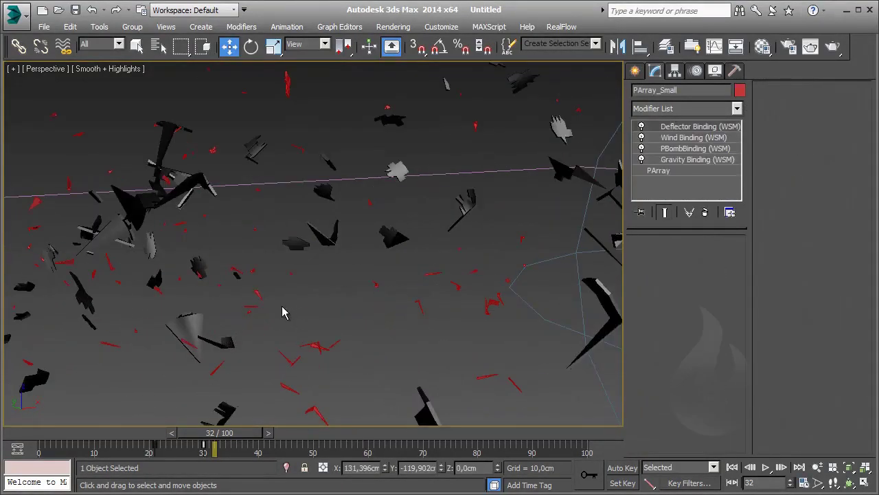
pyautogui.scroll(-5, 296, 306)
pyautogui.scroll(-3, 314, 300)
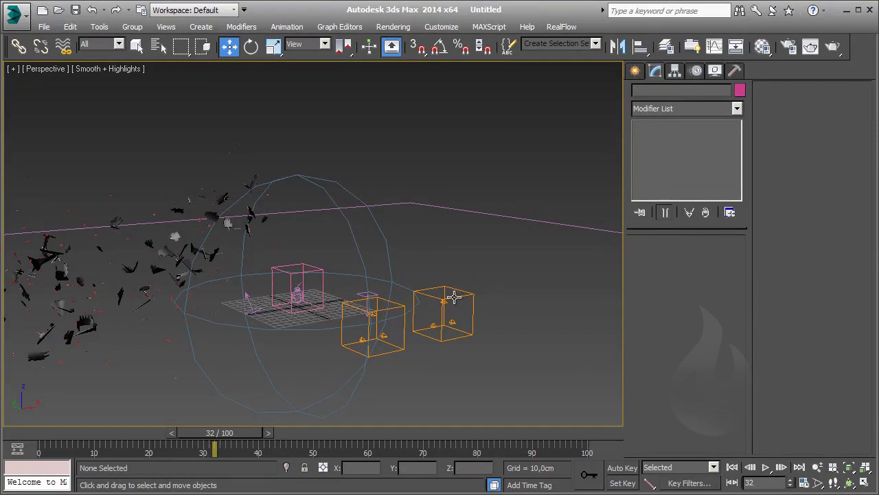
pyautogui.click(454, 297)
pyautogui.moveTo(248, 230); pyautogui.dragTo(443, 271, button='middle')
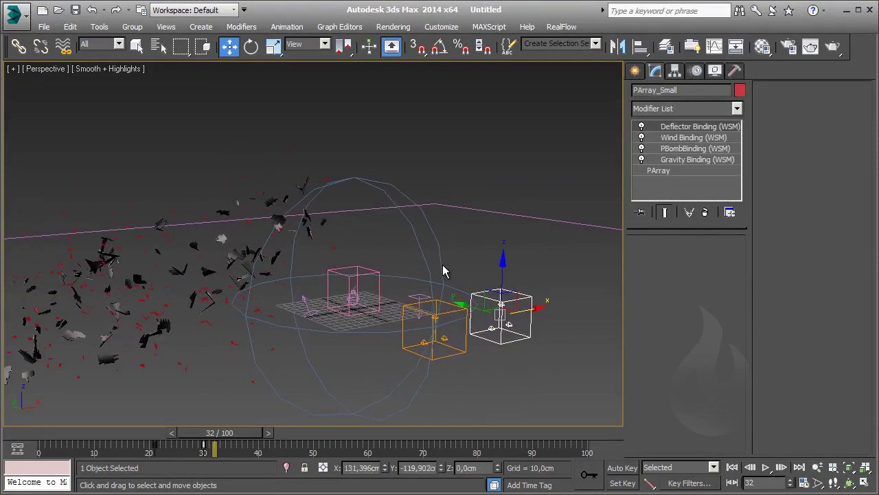
pyautogui.click(658, 170)
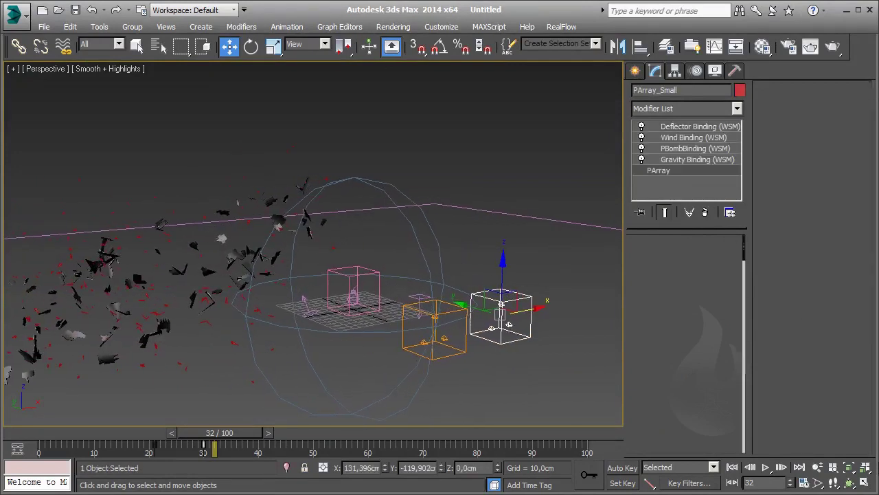
# - Set PArray_Small's particle Speed to 1,0cm and preview the fragments at frame 16
pyautogui.scroll(-2, 832, 402)
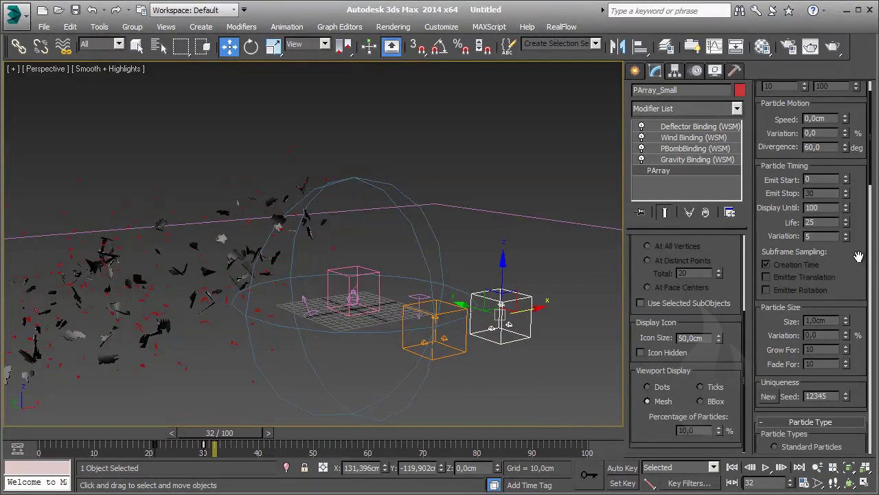
pyautogui.scroll(2, 848, 281)
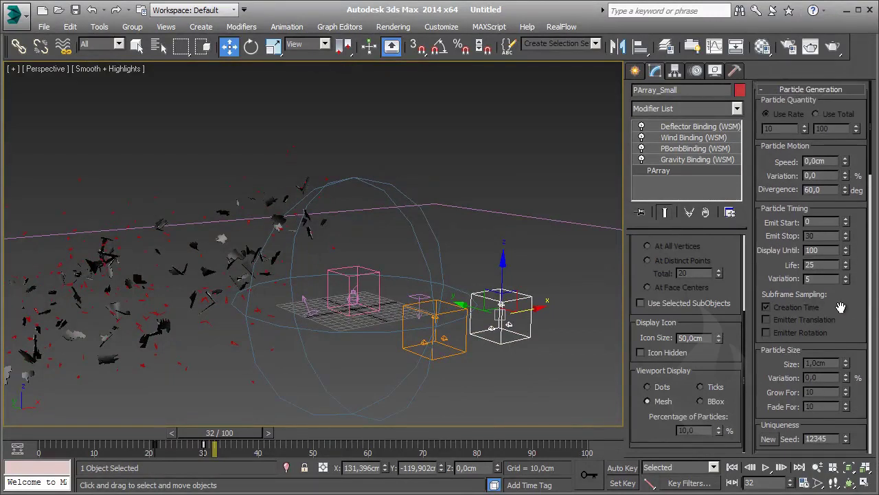
pyautogui.doubleClick(825, 161)
pyautogui.write('1')
pyautogui.press('Return')
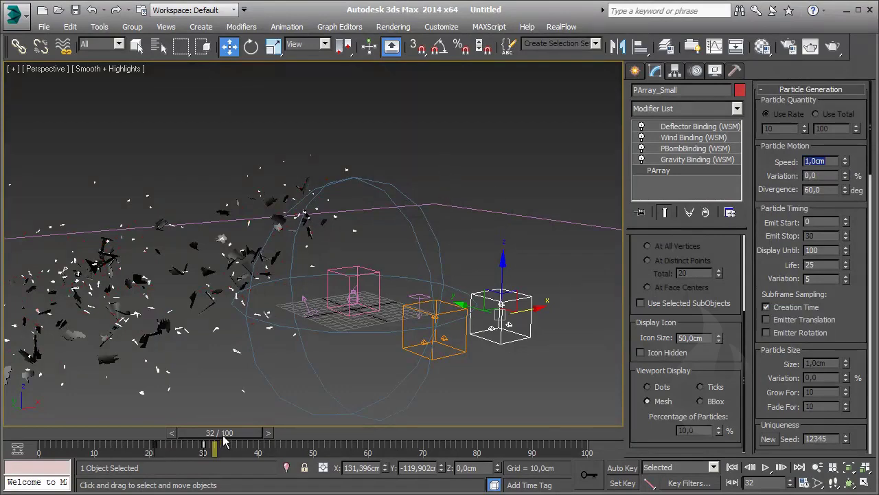
pyautogui.moveTo(223, 439); pyautogui.dragTo(153, 438)
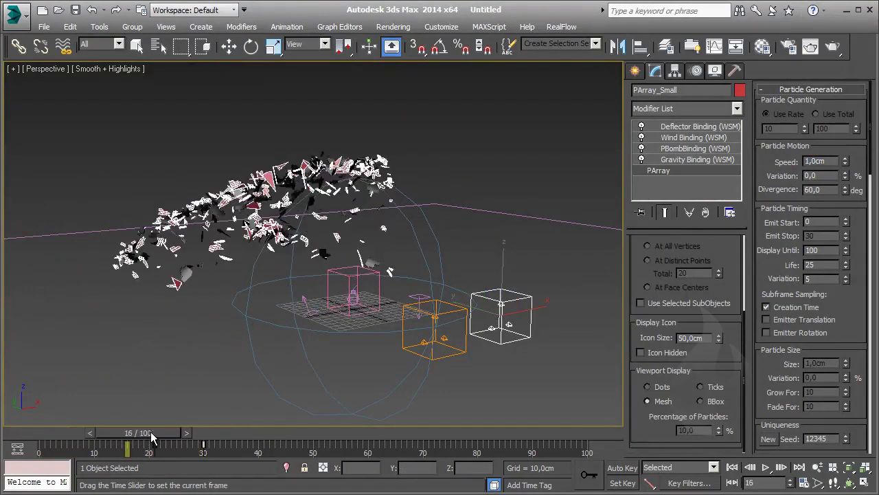
# - Switch to the Move tool and select the original particle bomb PBomb001
pyautogui.press('w')
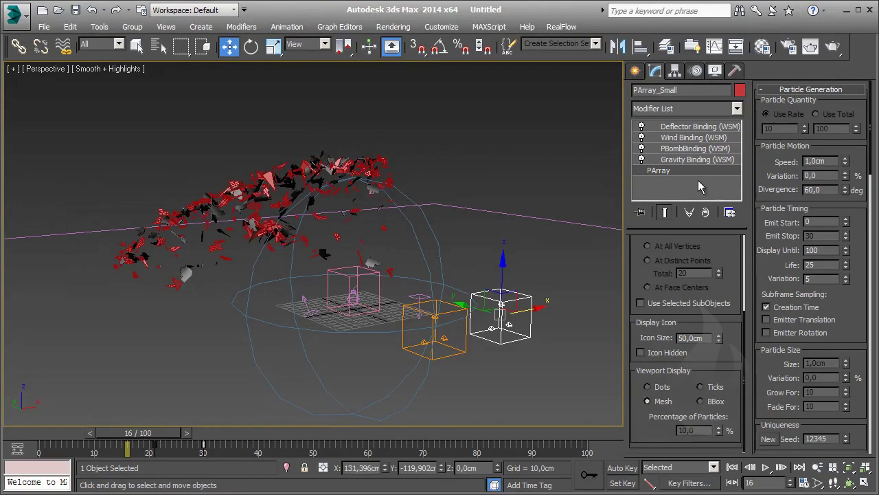
pyautogui.click(353, 296)
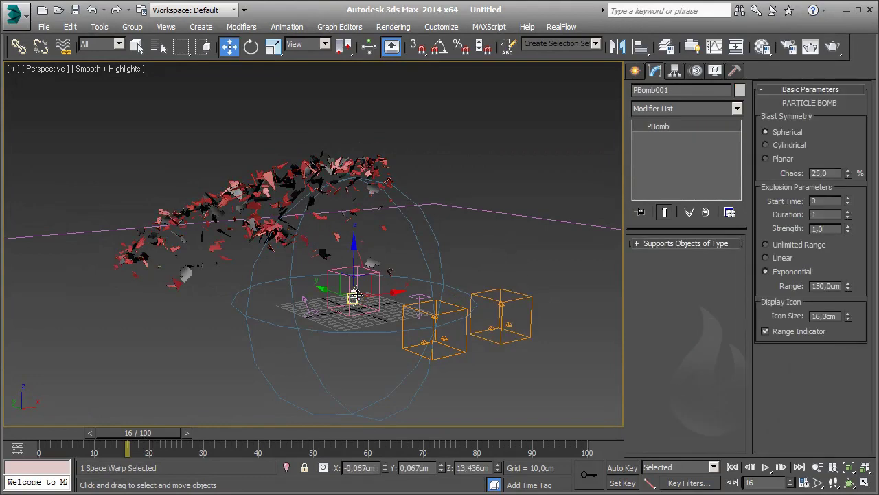
pyautogui.scroll(1, 305, 289)
pyautogui.scroll(2, 305, 290)
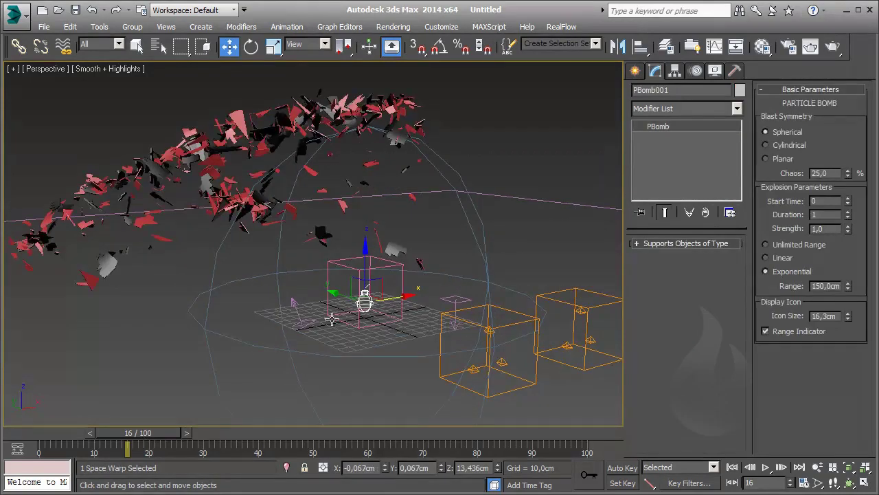
# - Check Wind001, the other space warps and Deflector001, then reselect PBomb001
pyautogui.click(292, 302)
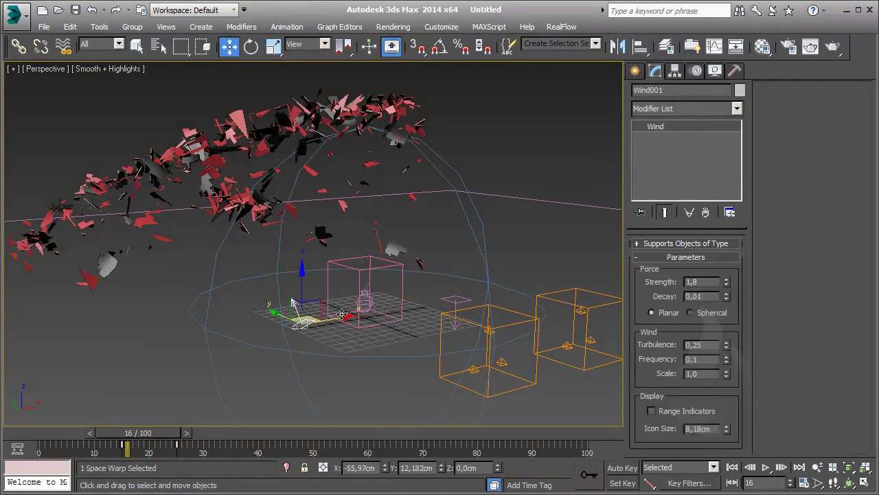
pyautogui.keyDown('ctrl'); pyautogui.click(453, 298); pyautogui.keyUp('ctrl')
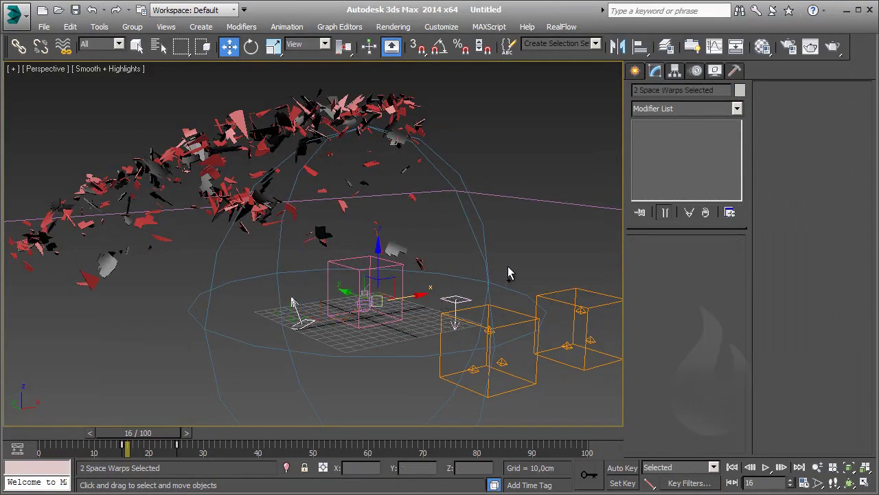
pyautogui.keyDown('ctrl'); pyautogui.click(538, 202); pyautogui.keyUp('ctrl')
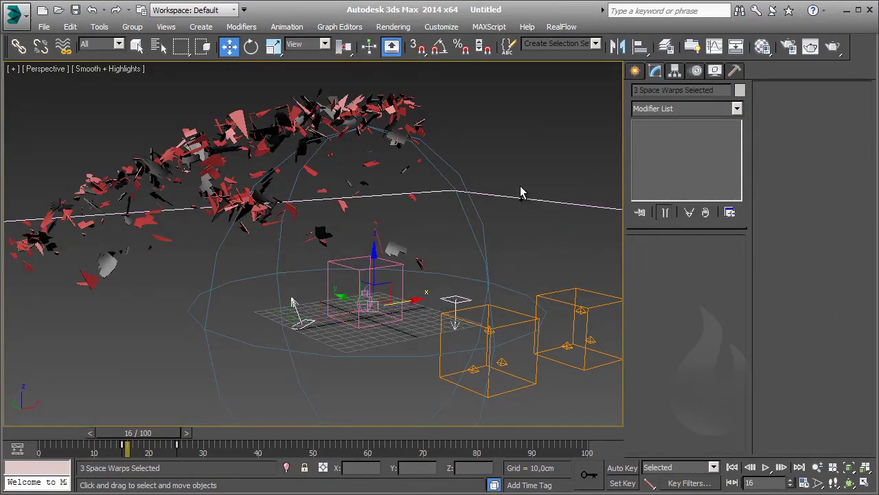
pyautogui.keyDown('ctrl'); pyautogui.click(365, 301); pyautogui.keyUp('ctrl')
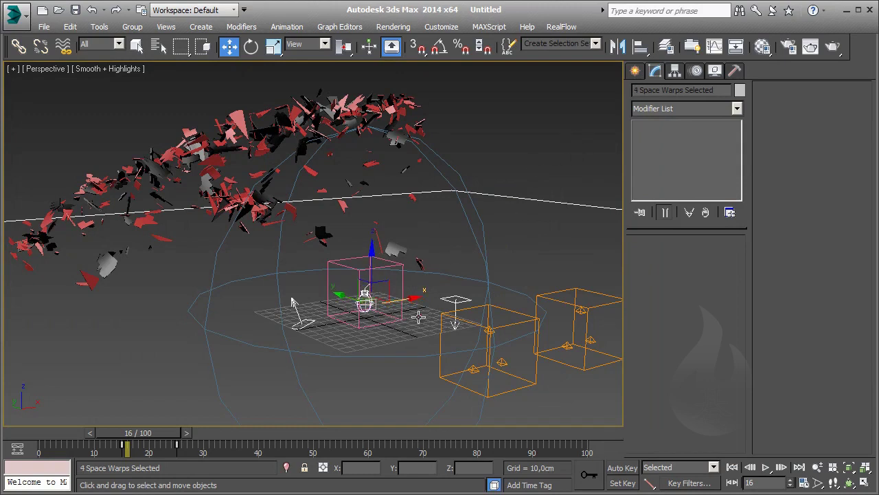
pyautogui.click(604, 173)
pyautogui.click(458, 318)
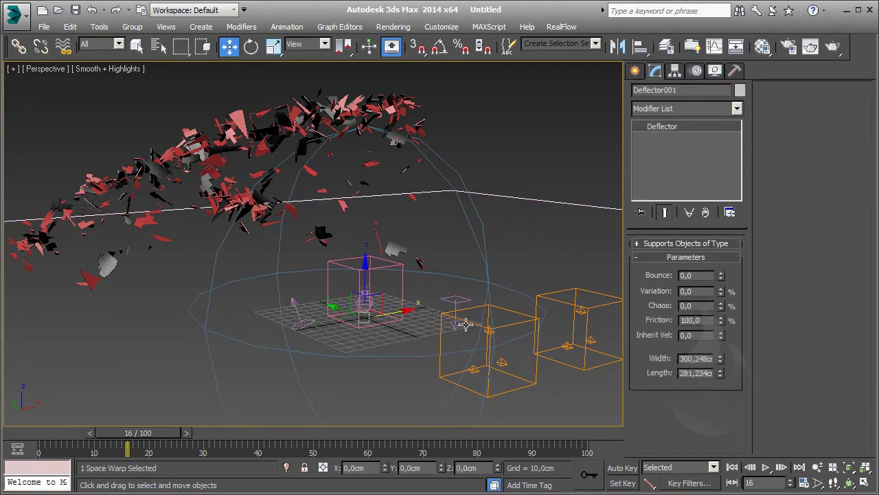
pyautogui.click(364, 301)
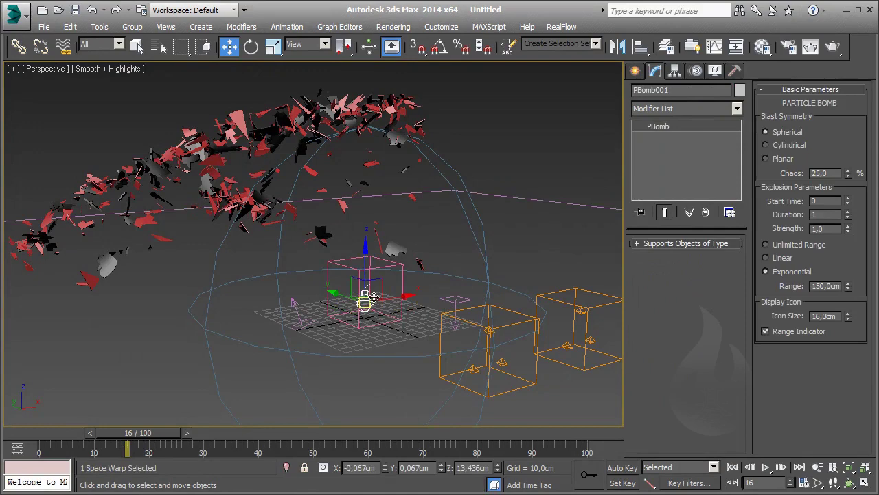
# - Clone PBomb001 slightly upward as PBomb_System2, then select PArray_Small
pyautogui.keyDown('shift'); pyautogui.moveTo(365, 277); pyautogui.dragTo(366, 243); pyautogui.keyUp('shift')
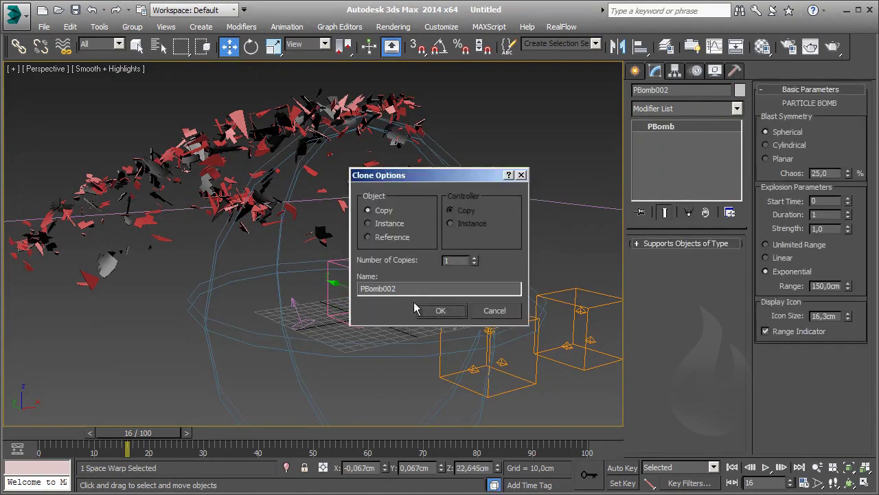
pyautogui.moveTo(379, 289); pyautogui.dragTo(434, 290)
pyautogui.write('_System')
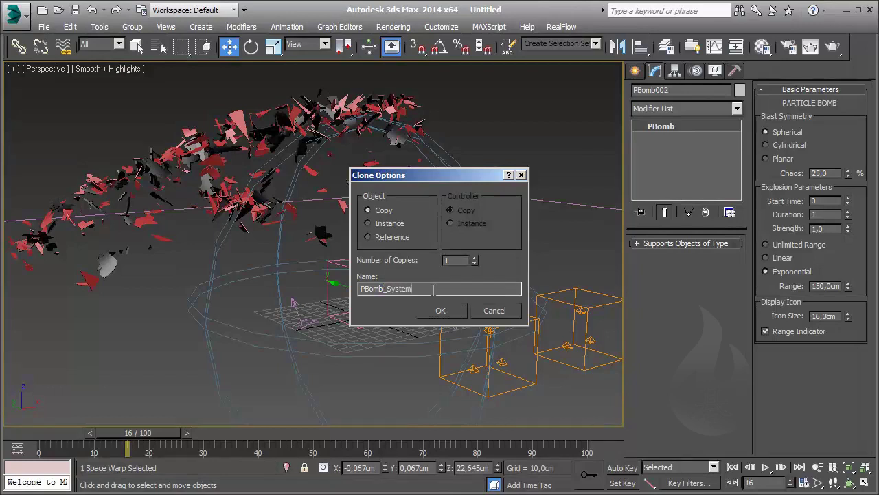
pyautogui.press('Return')
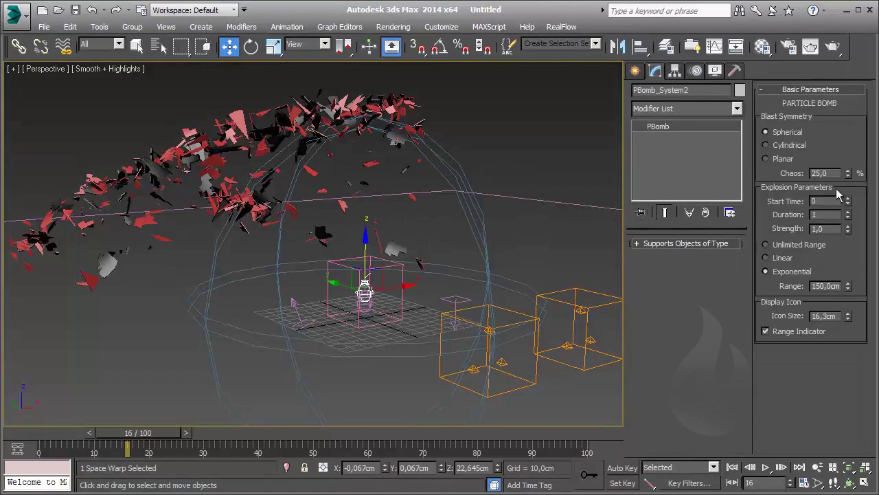
pyautogui.click(586, 310)
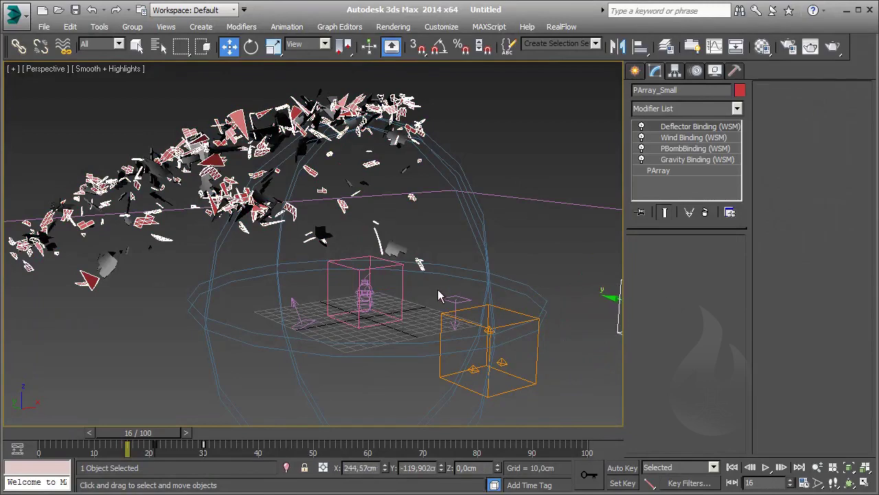
# - Delete the four space warp bindings from PArray_Small's modifier stack
pyautogui.click(370, 281)
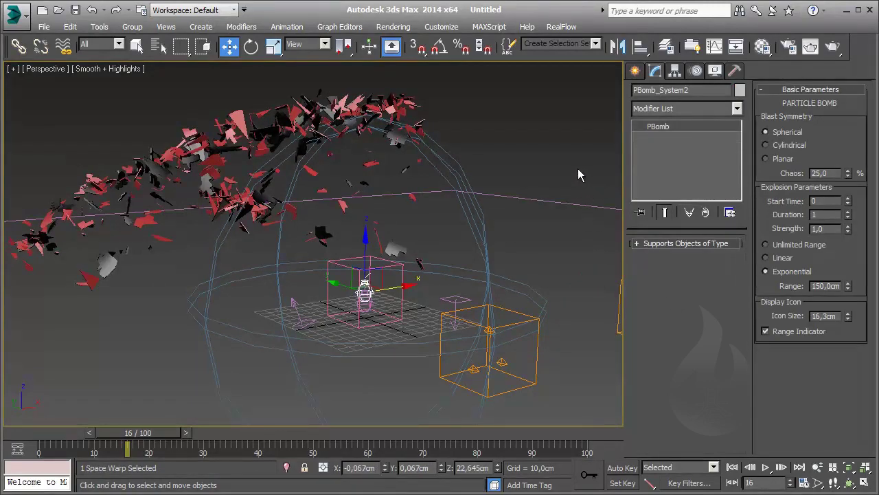
pyautogui.keyDown('alt'); pyautogui.moveTo(577, 175); pyautogui.dragTo(488, 264, button='middle'); pyautogui.keyUp('alt')
pyautogui.click(505, 290)
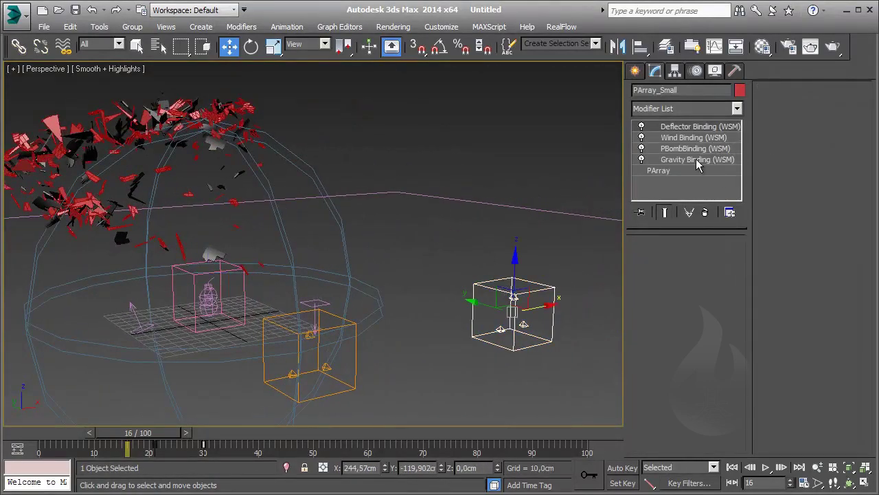
pyautogui.keyDown('shift'); pyautogui.click(697, 160); pyautogui.keyUp('shift')
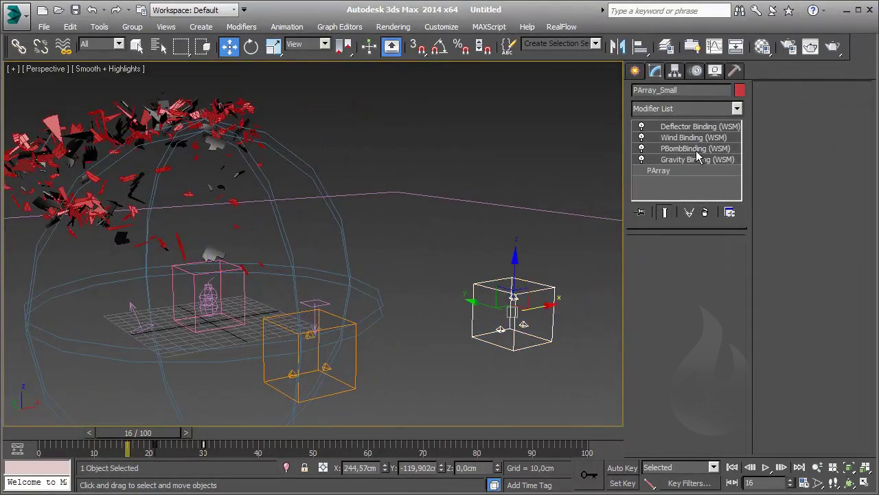
pyautogui.click(705, 213)
# - Bind PBomb_System2 to PArray_Small with Bind to Space Warp
pyautogui.click(208, 288)
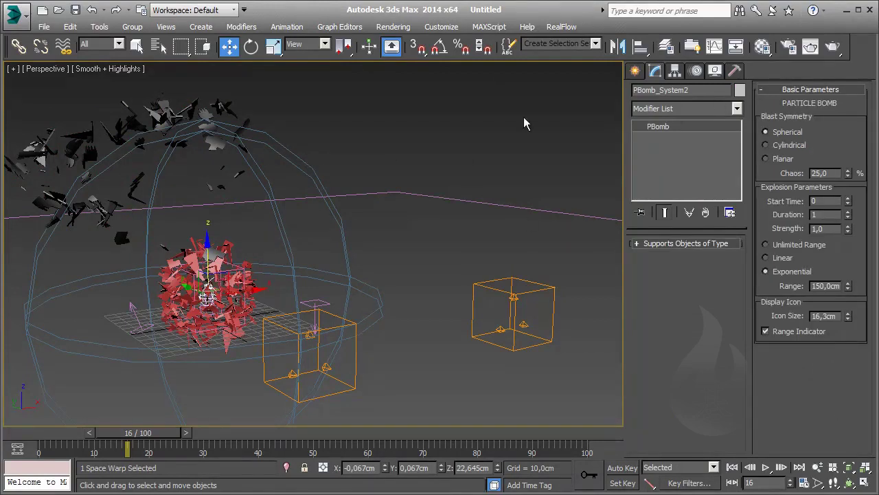
pyautogui.click(63, 46)
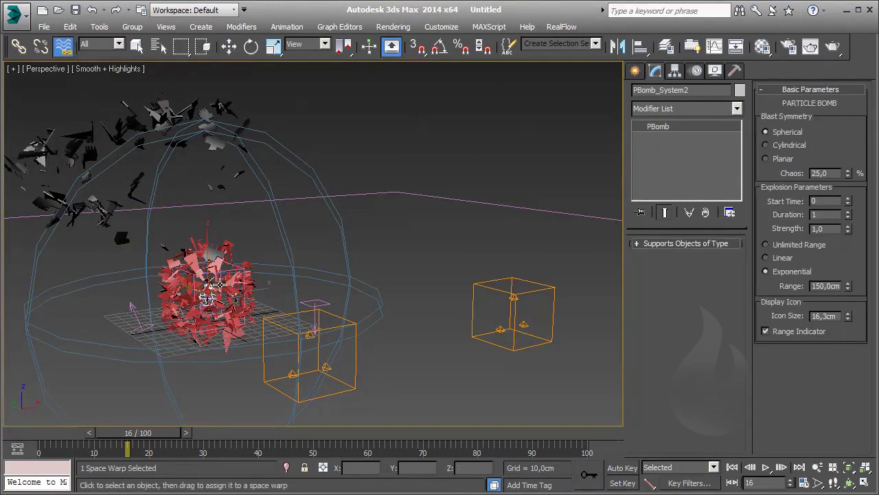
pyautogui.moveTo(208, 283); pyautogui.dragTo(485, 282)
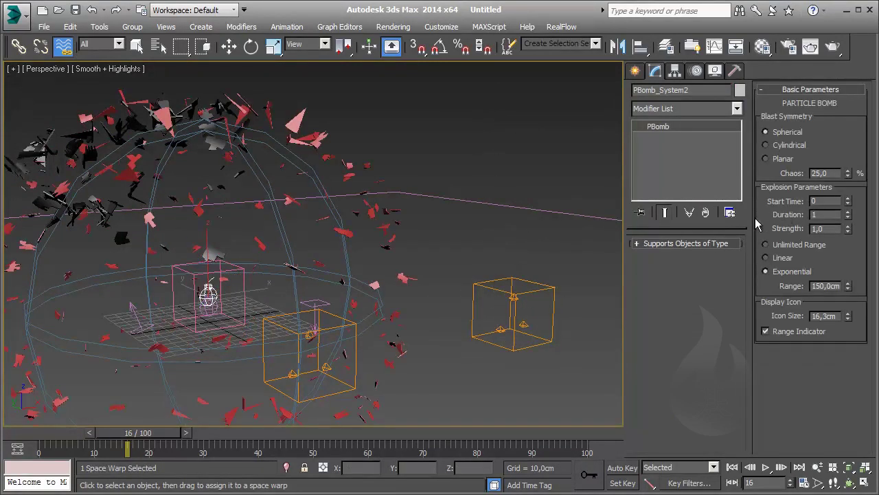
# - Compare Cylindrical and Spherical blast symmetry, leaving PBomb_System2 Spherical
pyautogui.click(786, 148)
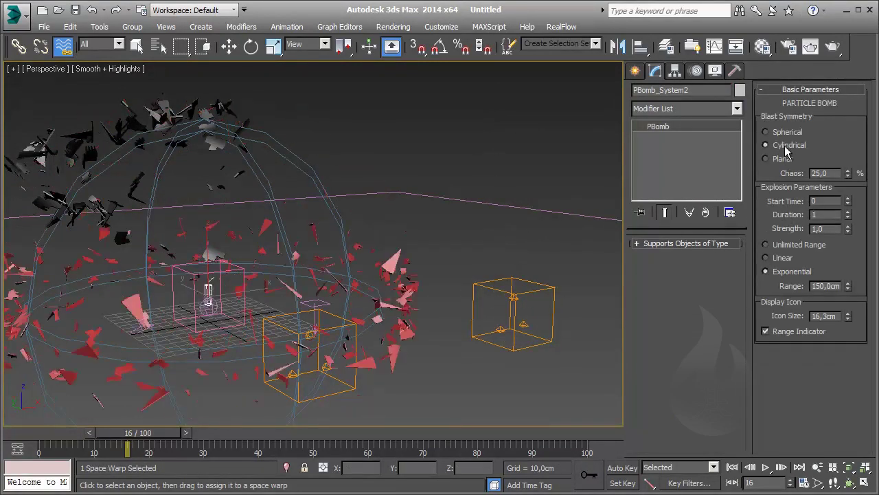
pyautogui.click(783, 135)
pyautogui.click(780, 146)
pyautogui.click(775, 132)
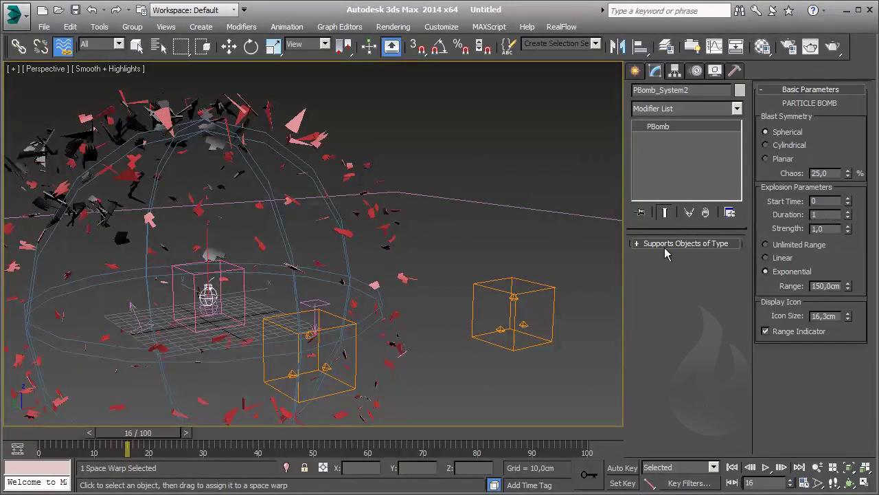
pyautogui.moveTo(332, 237)
pyautogui.keyDown('alt'); pyautogui.mouseDown(button='middle')
pyautogui.moveTo(426, 254)
pyautogui.moveTo(691, 260)
pyautogui.mouseUp(button='middle'); pyautogui.keyUp('alt')
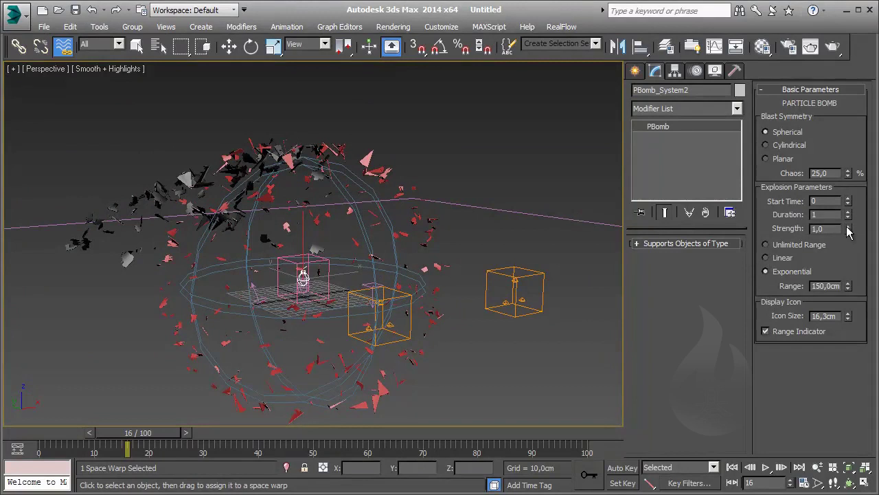
# - Change PBomb_System2's Chaos from 25% to 50%
pyautogui.doubleClick(825, 230)
pyautogui.doubleClick(832, 201)
pyautogui.doubleClick(813, 174)
# - Clone Wind001 slightly sideways as a copy named Wind002
pyautogui.click(509, 100)
pyautogui.scroll(3, 281, 314)
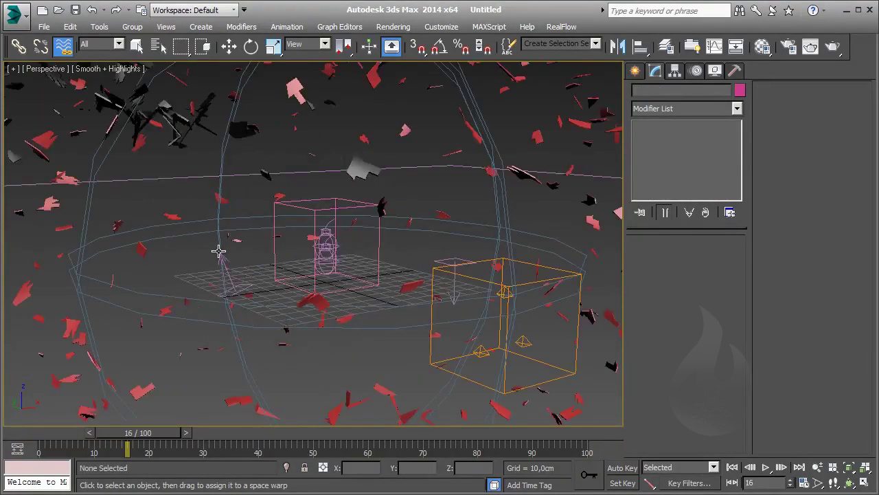
pyautogui.click(218, 252)
pyautogui.scroll(-3, 375, 174)
pyautogui.click(123, 317)
pyautogui.click(108, 286)
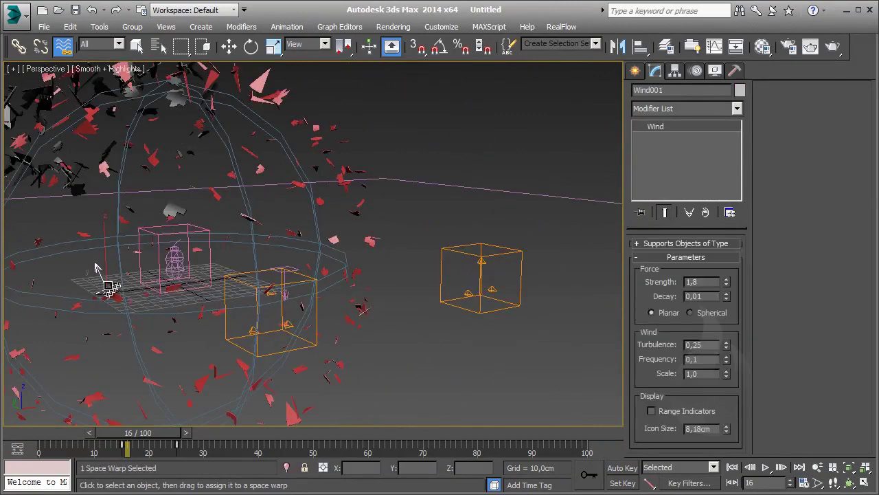
pyautogui.press('w')
pyautogui.keyDown('shift'); pyautogui.moveTo(130, 302); pyautogui.dragTo(154, 296); pyautogui.keyUp('shift')
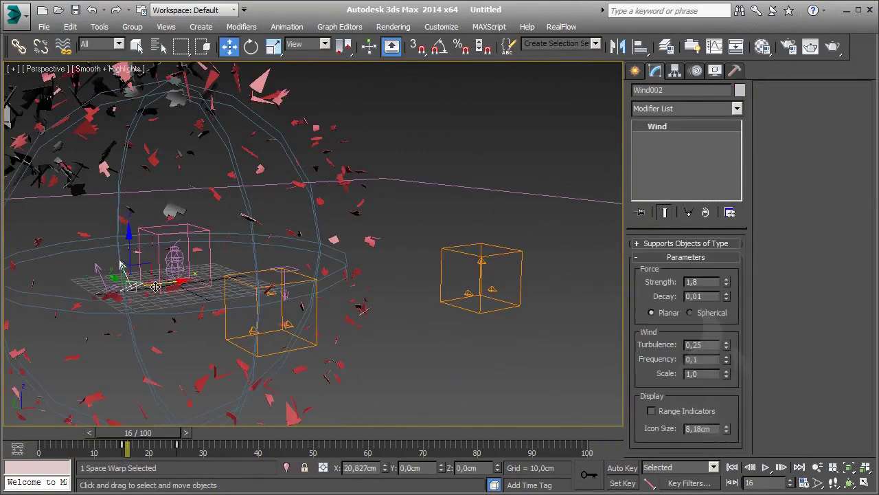
pyautogui.click(442, 311)
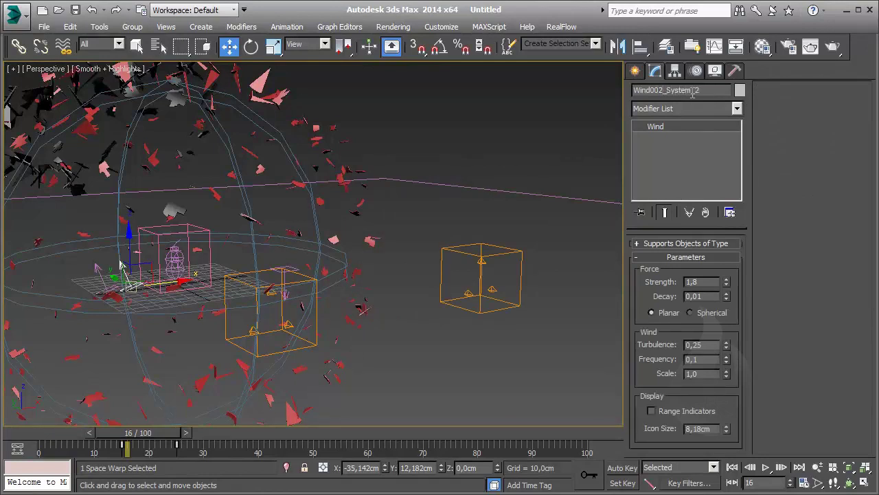
# - Bind Wind002 to the right particle array
pyautogui.click(63, 45)
pyautogui.moveTo(131, 283); pyautogui.dragTo(486, 267)
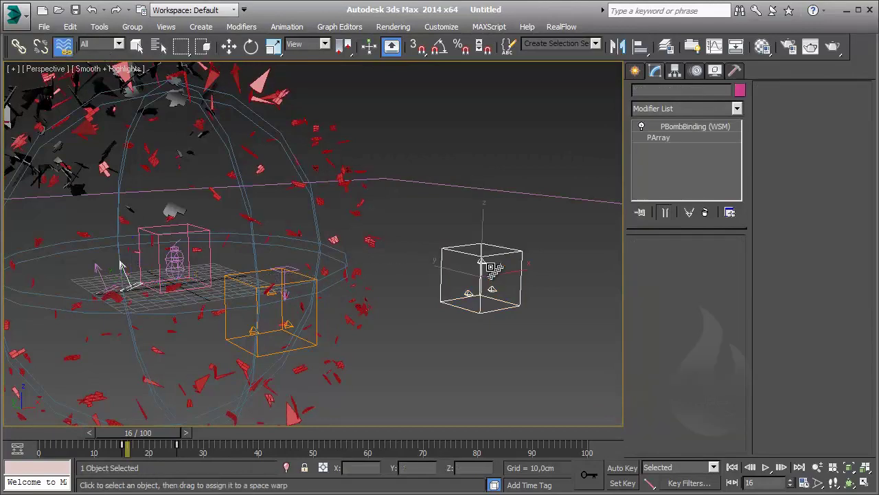
pyautogui.keyDown('alt'); pyautogui.moveTo(352, 199); pyautogui.dragTo(409, 252, button='middle'); pyautogui.keyUp('alt')
pyautogui.scroll(-3, 409, 252)
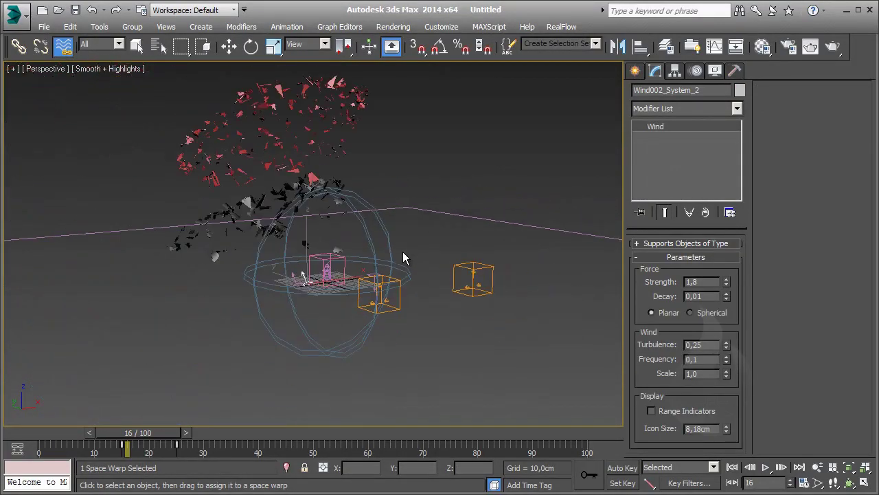
pyautogui.scroll(3, 403, 257)
pyautogui.scroll(1, 393, 252)
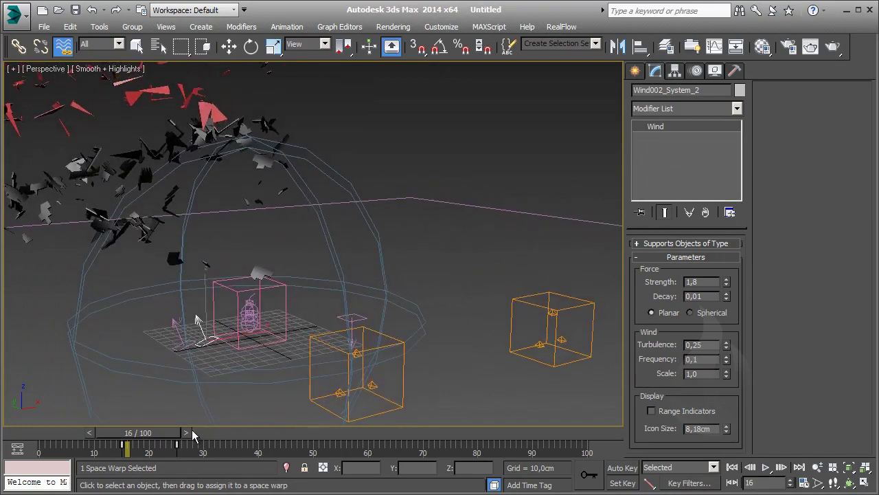
pyautogui.moveTo(164, 437)
pyautogui.mouseDown()
pyautogui.moveTo(89, 443)
pyautogui.moveTo(153, 446)
pyautogui.mouseUp()
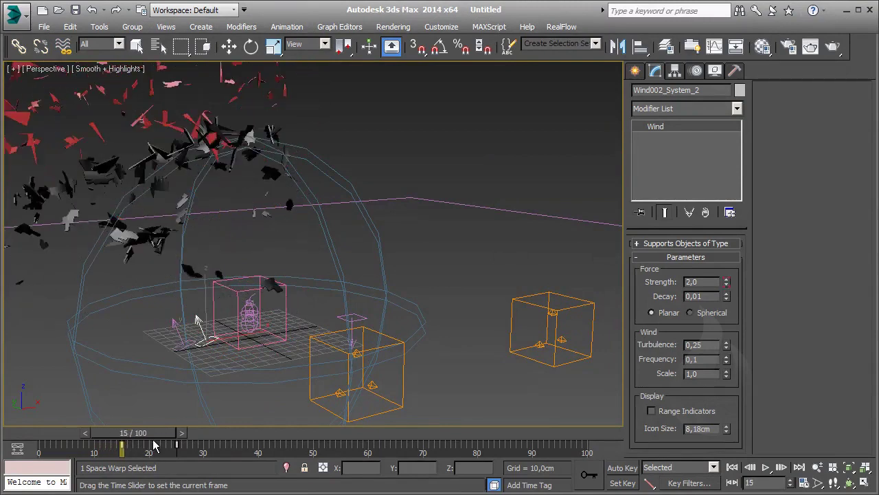
# - At frame 14 with Auto Key on, key the wind strength to 2,4
pyautogui.click(64, 46)
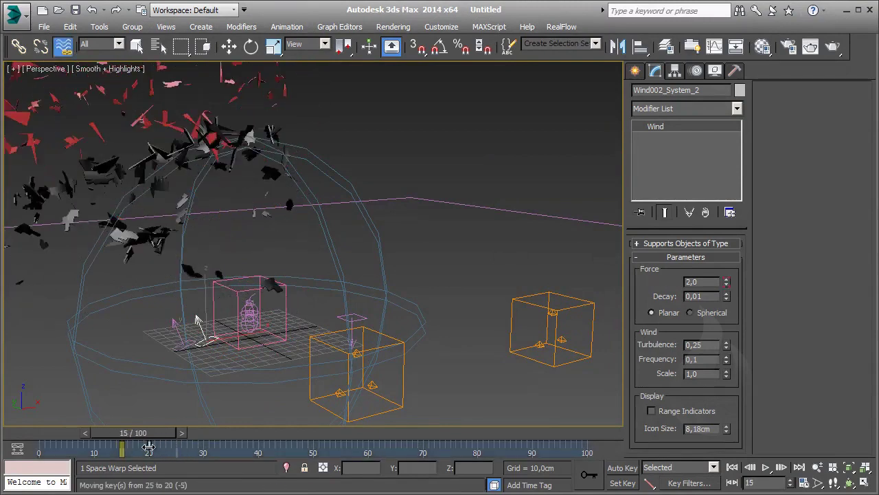
pyautogui.click(158, 440)
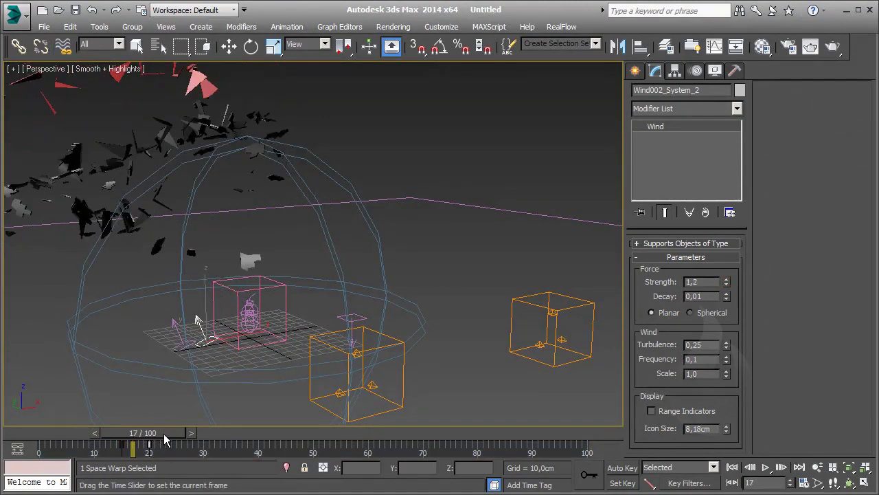
pyautogui.moveTo(158, 439); pyautogui.dragTo(164, 440)
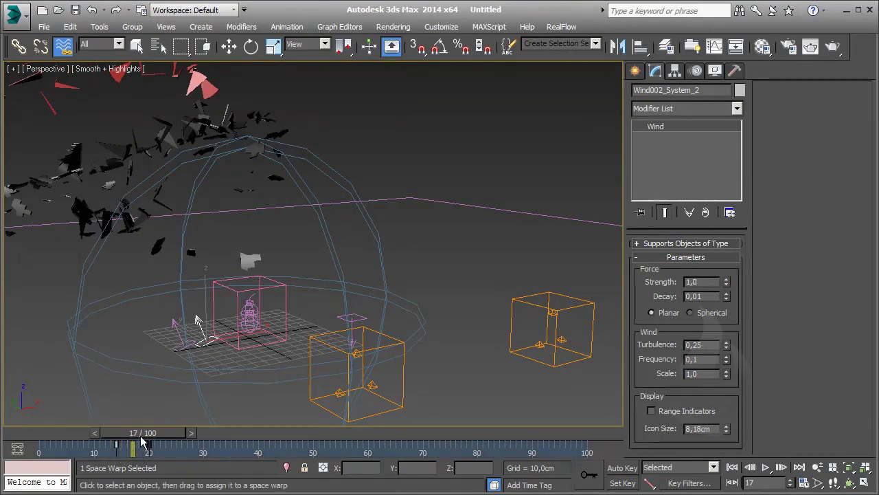
pyautogui.moveTo(147, 434); pyautogui.dragTo(134, 441)
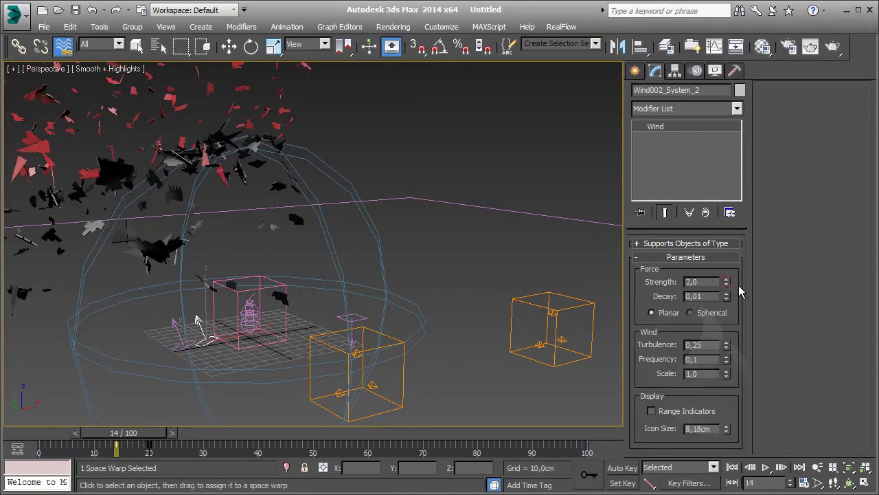
pyautogui.click(624, 470)
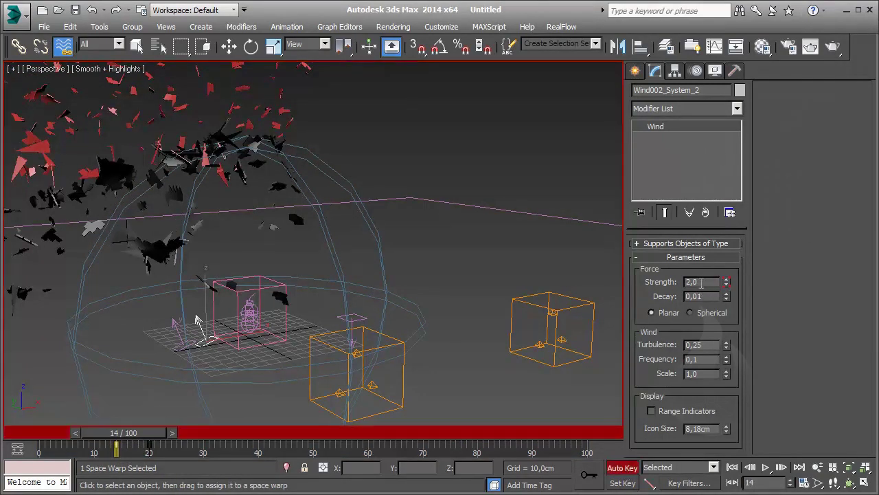
pyautogui.moveTo(702, 282); pyautogui.dragTo(656, 287)
pyautogui.write('2,4')
pyautogui.press('Return')
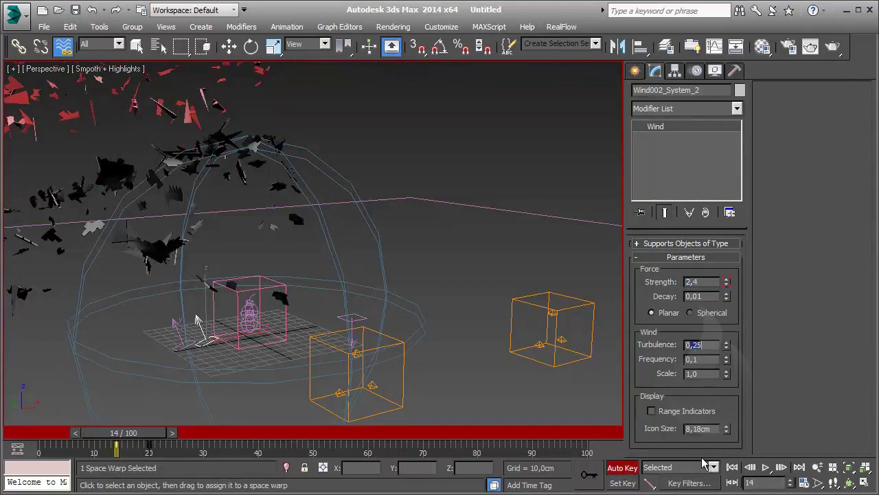
pyautogui.click(622, 467)
# - Raise the wind turbulence to 0,3 and scrub back to review the debris
pyautogui.moveTo(726, 349)
pyautogui.mouseDown()
pyautogui.moveTo(730, 338)
pyautogui.moveTo(726, 347)
pyautogui.mouseUp()
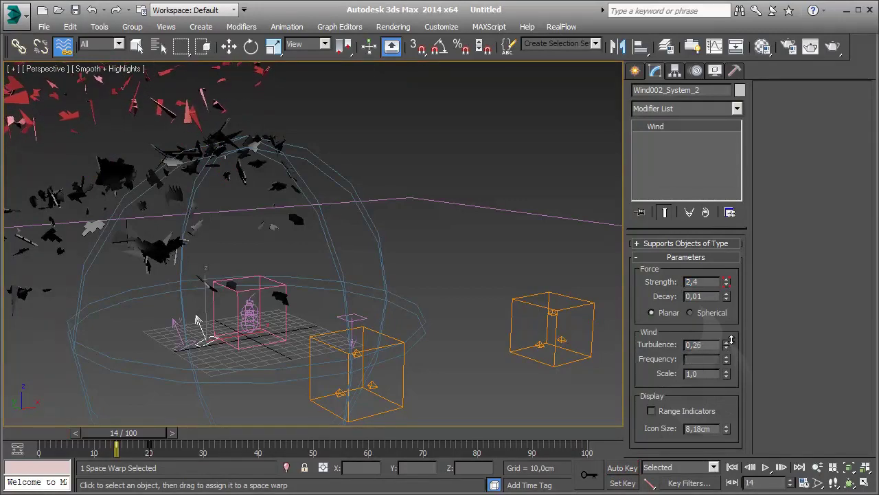
pyautogui.moveTo(236, 320); pyautogui.dragTo(249, 330, button='middle')
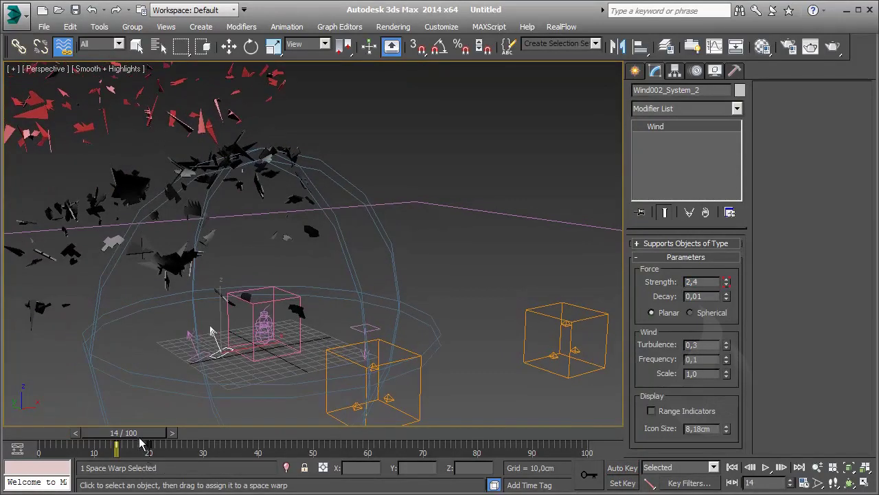
pyautogui.moveTo(124, 432)
pyautogui.mouseDown()
pyautogui.moveTo(88, 432)
pyautogui.moveTo(160, 433)
pyautogui.mouseUp()
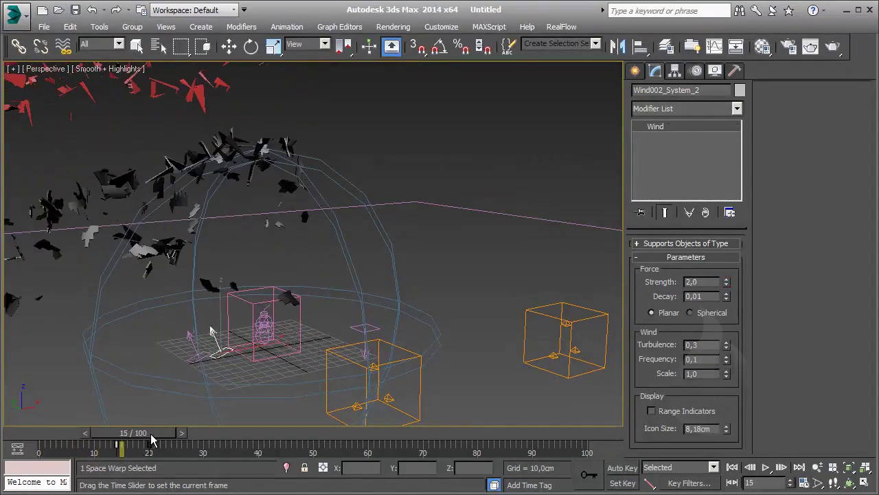
pyautogui.click(63, 46)
pyautogui.scroll(-3, 316, 206)
pyautogui.keyDown('alt'); pyautogui.moveTo(307, 266); pyautogui.dragTo(338, 255, button='middle'); pyautogui.keyUp('alt')
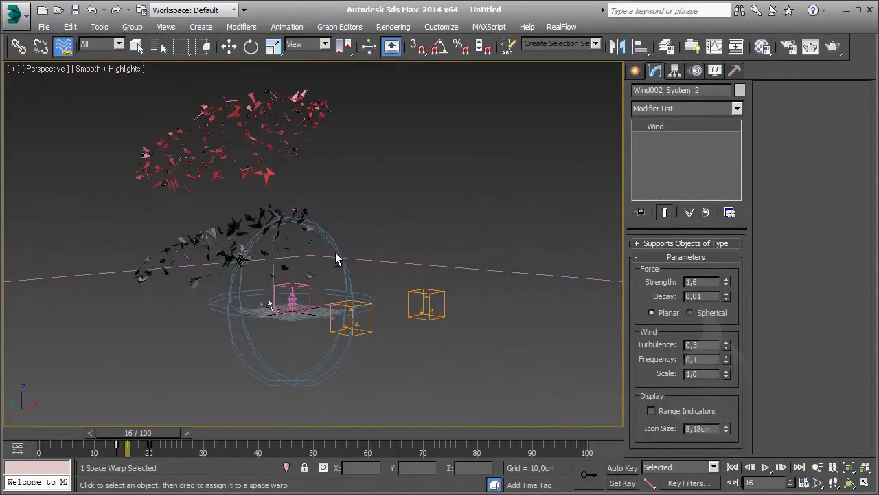
pyautogui.moveTo(168, 435)
pyautogui.mouseDown()
pyautogui.moveTo(117, 440)
pyautogui.moveTo(136, 432)
pyautogui.mouseUp()
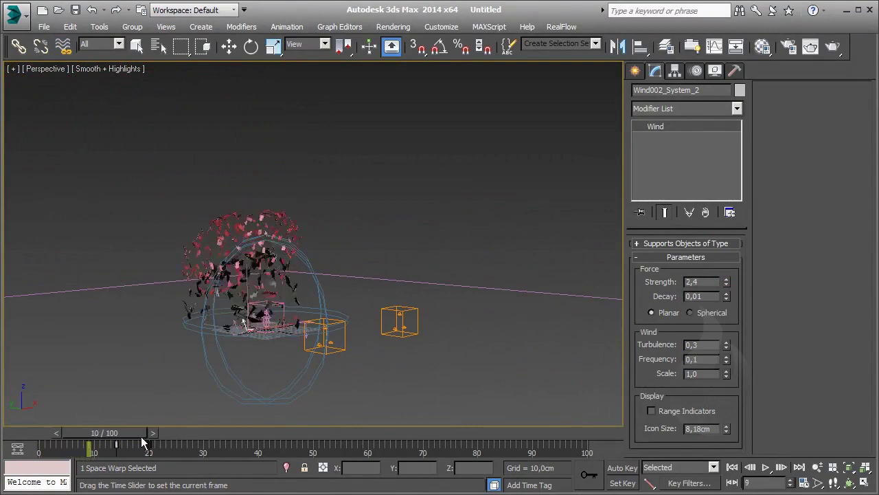
pyautogui.click(63, 46)
pyautogui.moveTo(289, 344)
pyautogui.keyDown('alt'); pyautogui.mouseDown(button='middle')
pyautogui.moveTo(291, 360)
pyautogui.moveTo(295, 337)
pyautogui.mouseUp(button='middle'); pyautogui.keyUp('alt')
# - Bind PArray_Small to Gravity001 and scrub forward to frame 24
pyautogui.click(297, 329)
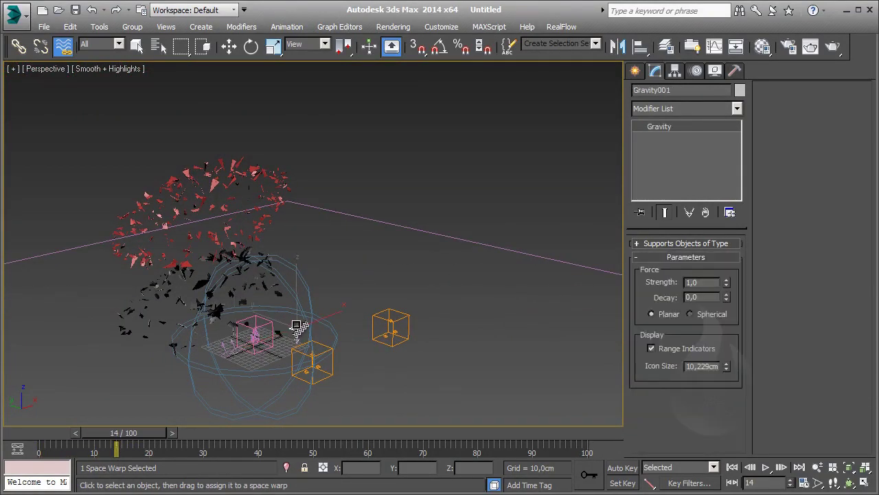
pyautogui.moveTo(297, 330); pyautogui.dragTo(391, 326)
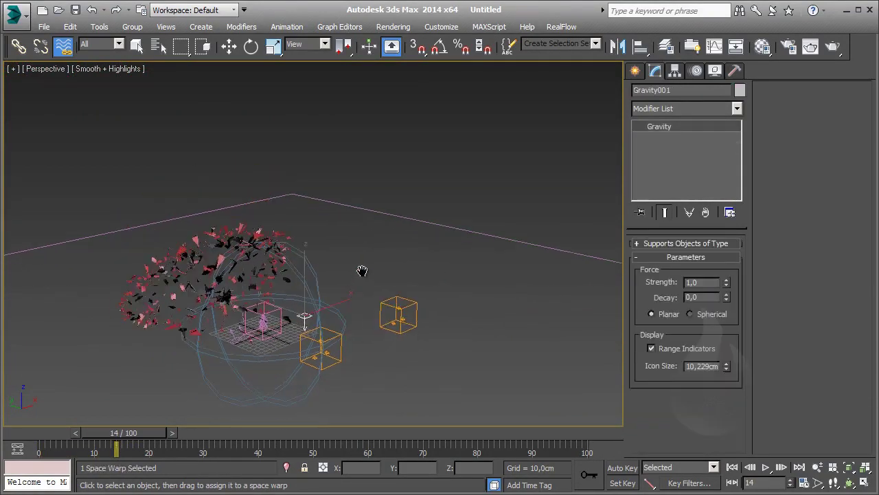
pyautogui.keyDown('alt'); pyautogui.moveTo(302, 323); pyautogui.dragTo(293, 301, button='middle'); pyautogui.keyUp('alt')
pyautogui.moveTo(119, 433); pyautogui.dragTo(182, 434)
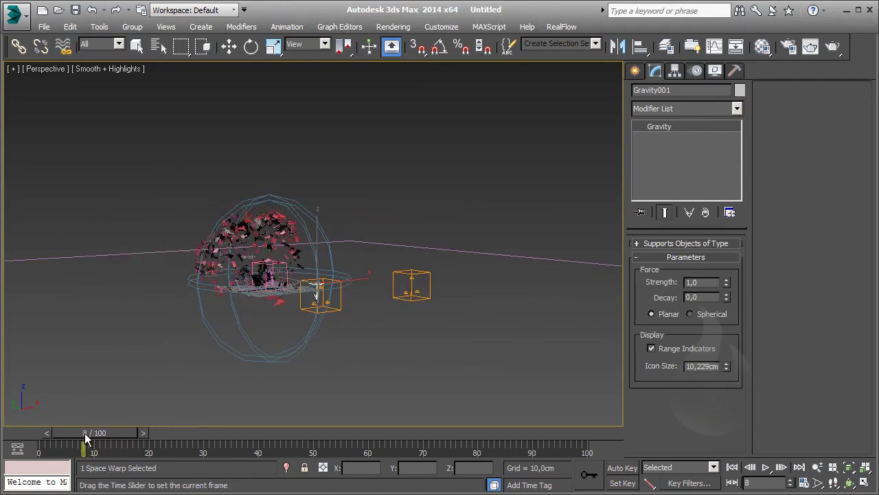
# - Set PArray_Small's minimum number of chunks to 300 and replay the debris
pyautogui.click(63, 46)
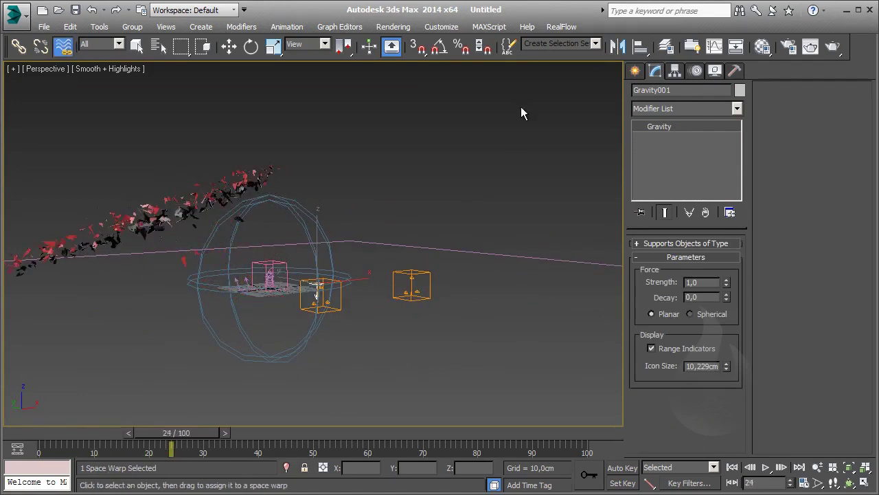
pyautogui.click(418, 276)
pyautogui.click(659, 160)
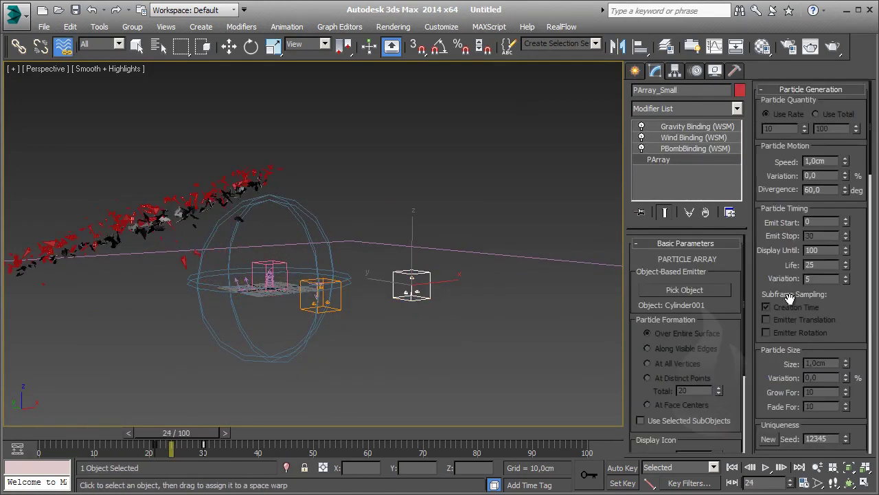
pyautogui.scroll(-10, 848, 311)
pyautogui.write('300')
pyautogui.press('Return')
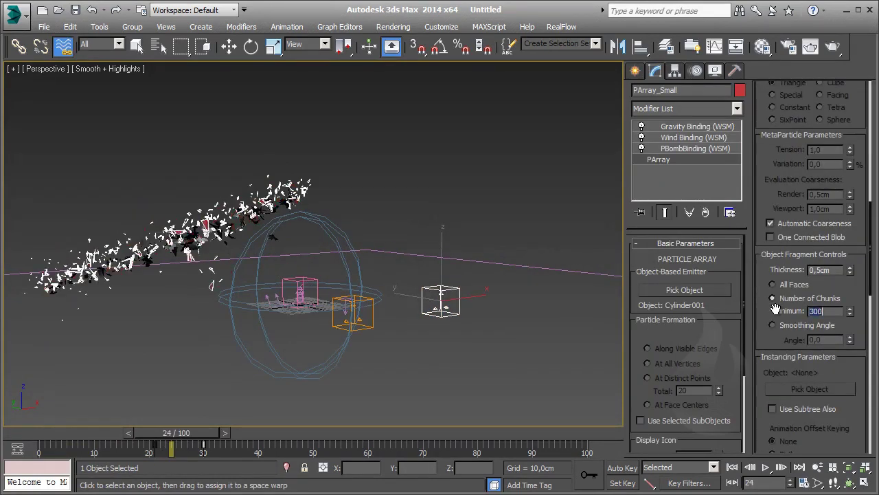
pyautogui.click(435, 249)
pyautogui.scroll(5, 206, 200)
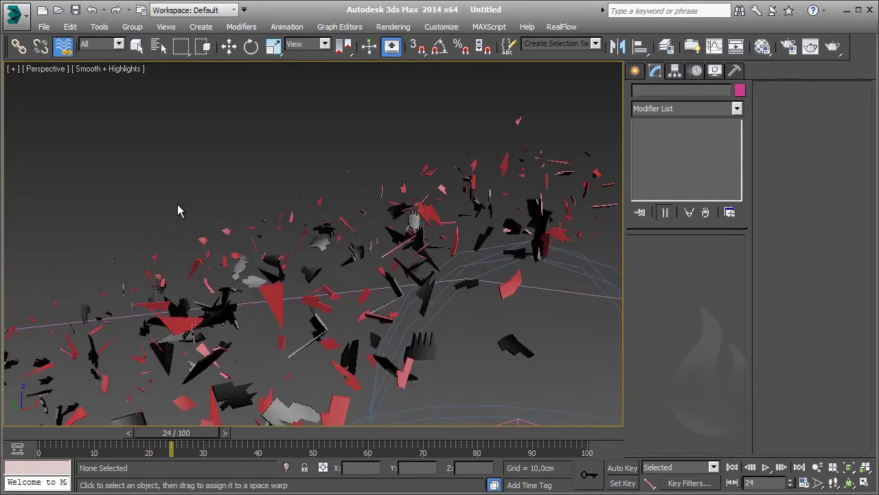
pyautogui.scroll(-2, 183, 190)
pyautogui.scroll(-2, 227, 233)
pyautogui.keyDown('alt'); pyautogui.moveTo(252, 262); pyautogui.dragTo(259, 255, button='middle'); pyautogui.keyUp('alt')
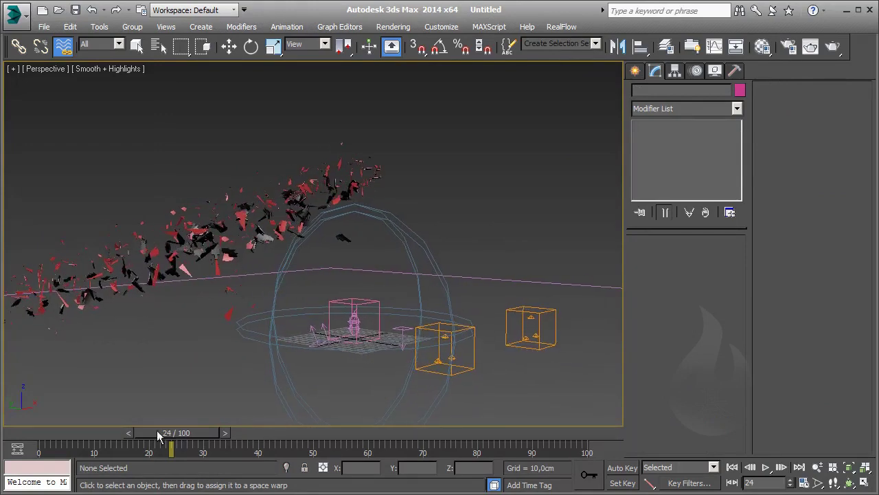
pyautogui.moveTo(168, 442)
pyautogui.mouseDown()
pyautogui.moveTo(52, 447)
pyautogui.moveTo(232, 453)
pyautogui.moveTo(137, 452)
pyautogui.mouseUp()
# - Clone the ground deflector, naming the copy Deflector002_System2
pyautogui.click(62, 46)
pyautogui.moveTo(257, 319)
pyautogui.keyDown('alt'); pyautogui.mouseDown(button='middle')
pyautogui.moveTo(213, 316)
pyautogui.moveTo(355, 322)
pyautogui.moveTo(347, 275)
pyautogui.moveTo(309, 294)
pyautogui.moveTo(397, 308)
pyautogui.moveTo(265, 308)
pyautogui.moveTo(290, 314)
pyautogui.mouseUp(button='middle'); pyautogui.keyUp('alt')
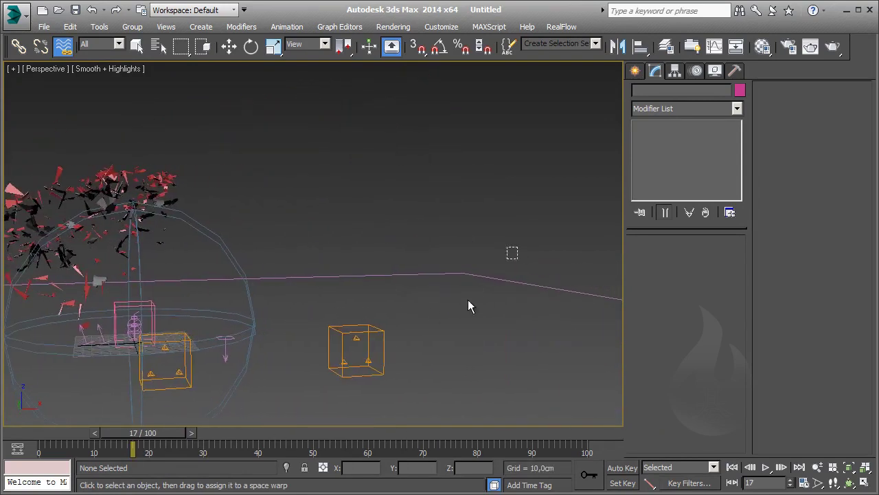
pyautogui.click(502, 279)
pyautogui.keyDown('alt'); pyautogui.moveTo(502, 278); pyautogui.dragTo(419, 298, button='middle'); pyautogui.keyUp('alt')
pyautogui.press('w')
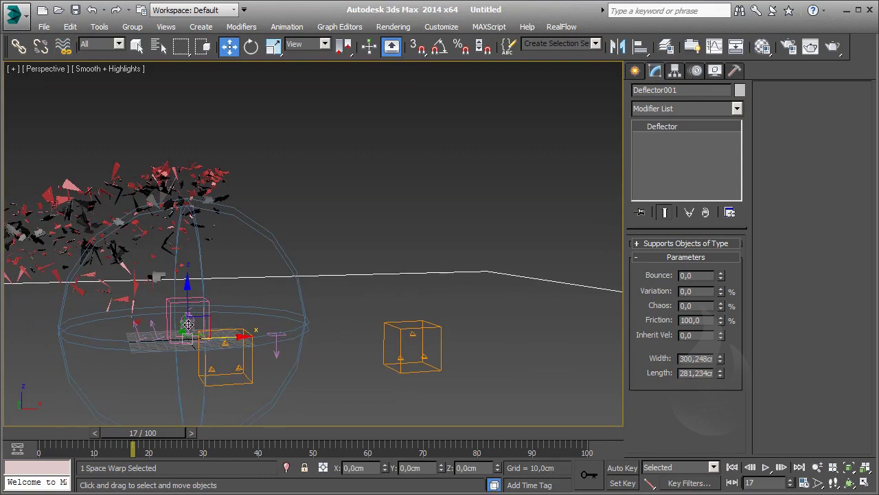
pyautogui.keyDown('shift'); pyautogui.moveTo(187, 298); pyautogui.dragTo(188, 301); pyautogui.keyUp('shift')
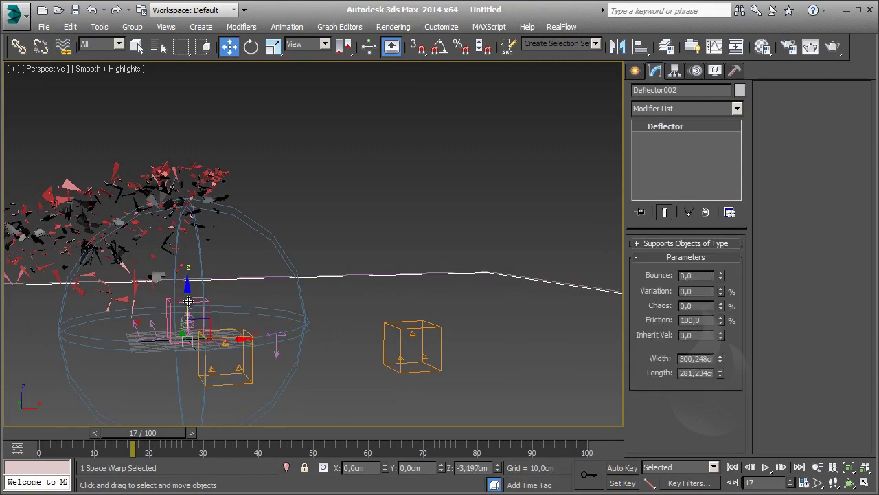
pyautogui.click(494, 310)
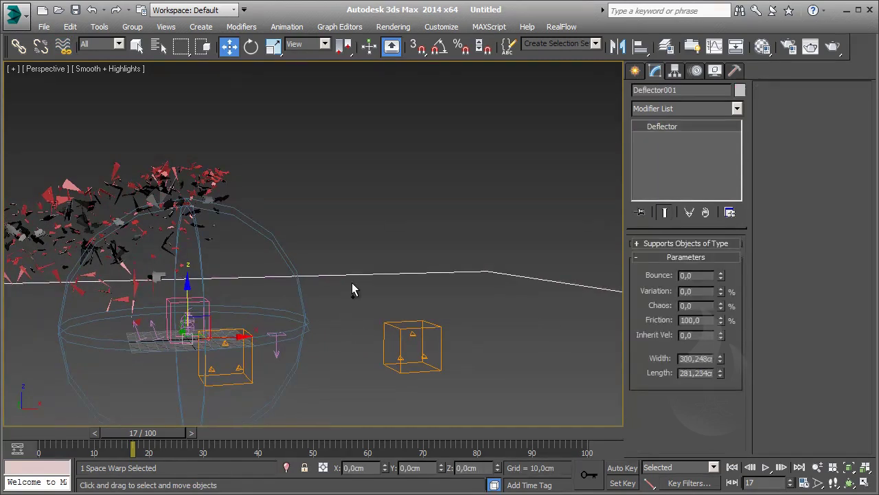
pyautogui.hotkey('ctrl', 'v')
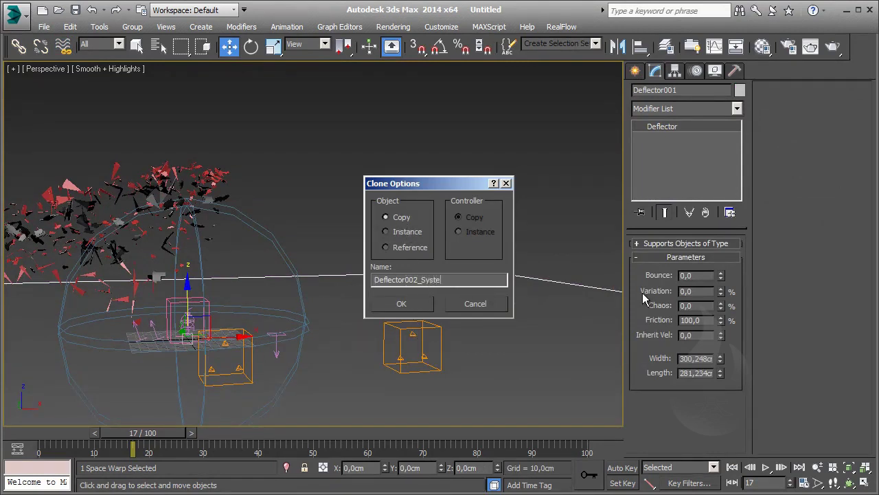
pyautogui.write('m2')
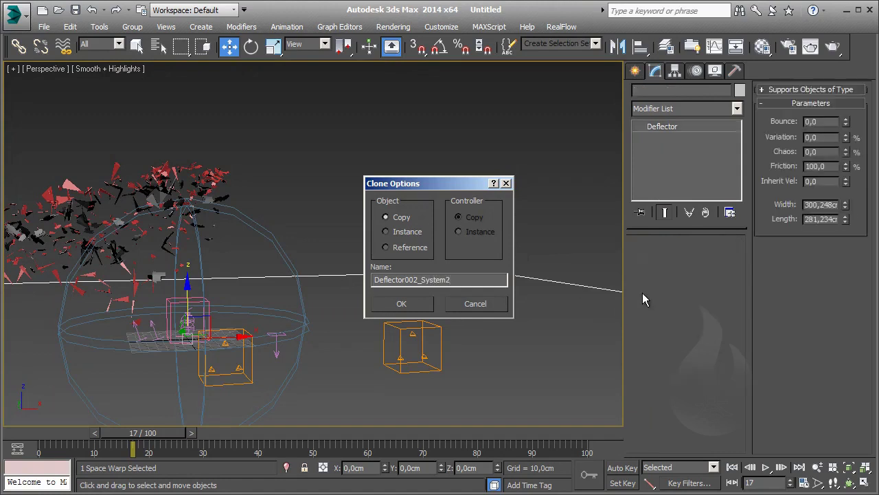
pyautogui.press('Return')
# - Isolate the right emitter box with Isolate Selection
pyautogui.click(63, 46)
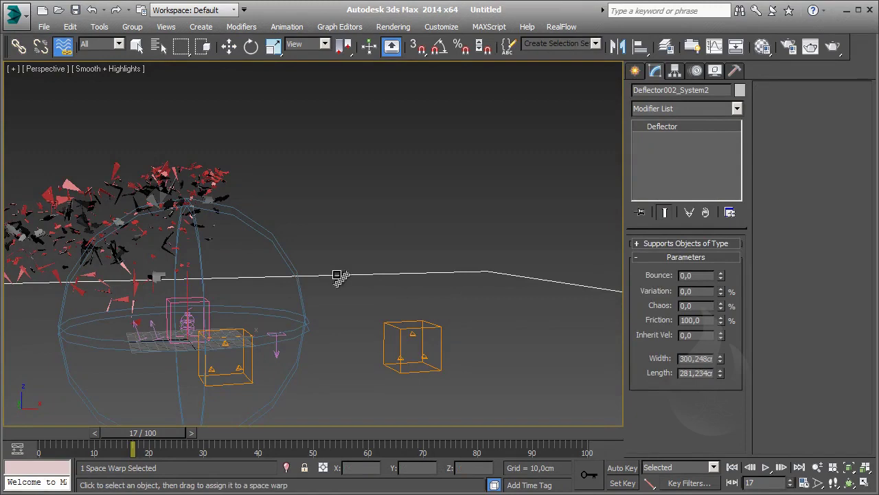
pyautogui.keyDown('alt'); pyautogui.moveTo(371, 407); pyautogui.dragTo(361, 353, button='middle'); pyautogui.keyUp('alt')
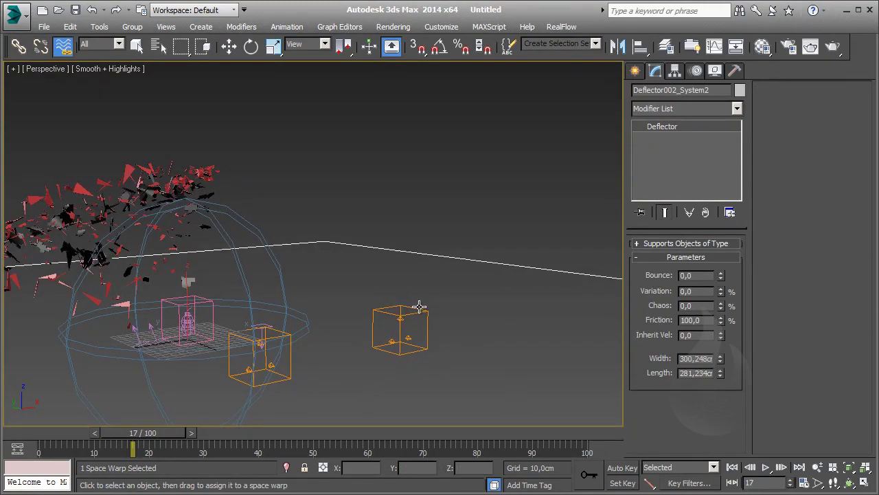
pyautogui.click(409, 333)
pyautogui.rightClick(411, 335)
pyautogui.click(443, 211)
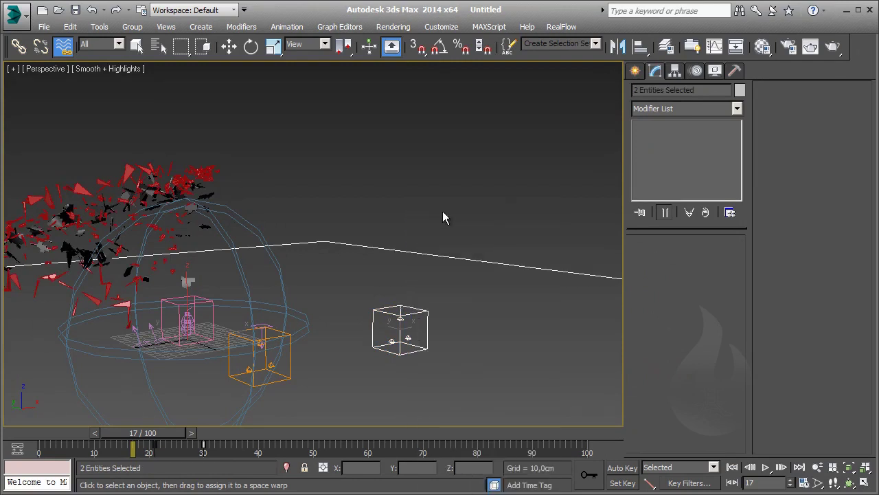
pyautogui.rightClick(409, 345)
pyautogui.click(442, 231)
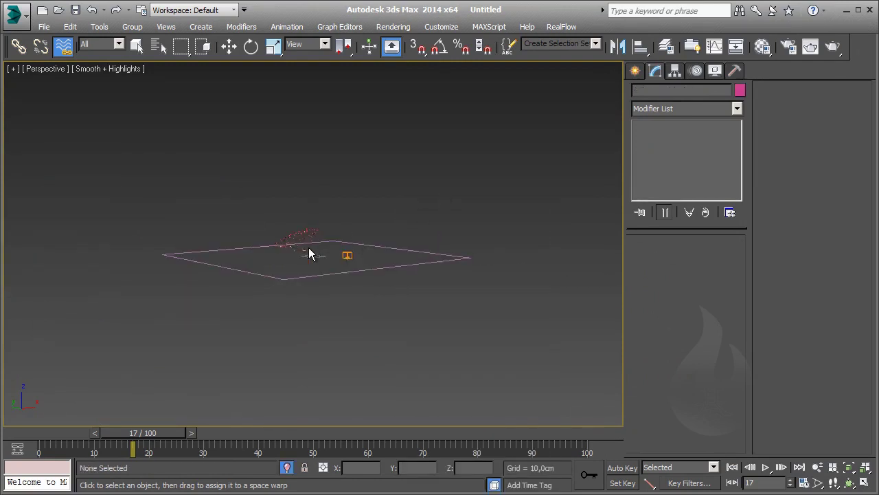
# - Bind the PArray emitter to Deflector002_System2 and advance to check the collision
pyautogui.scroll(4, 310, 248)
pyautogui.click(467, 251)
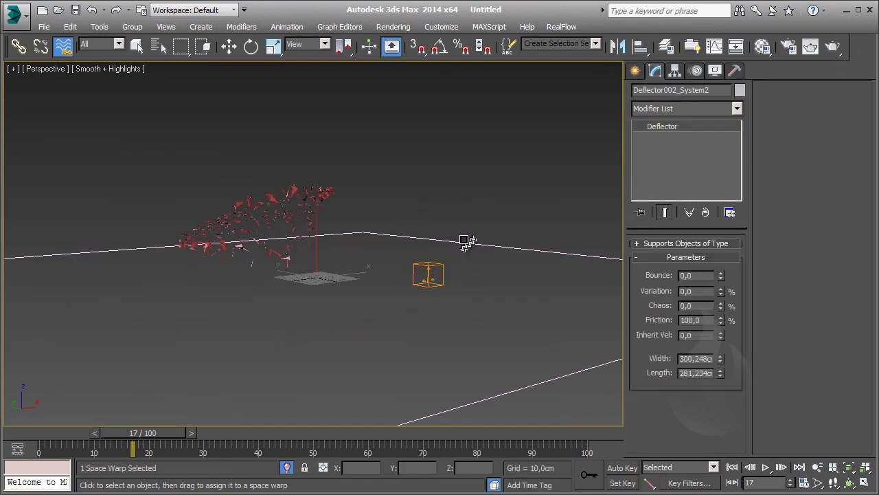
pyautogui.moveTo(466, 252)
pyautogui.mouseDown()
pyautogui.moveTo(402, 267)
pyautogui.moveTo(425, 272)
pyautogui.mouseUp()
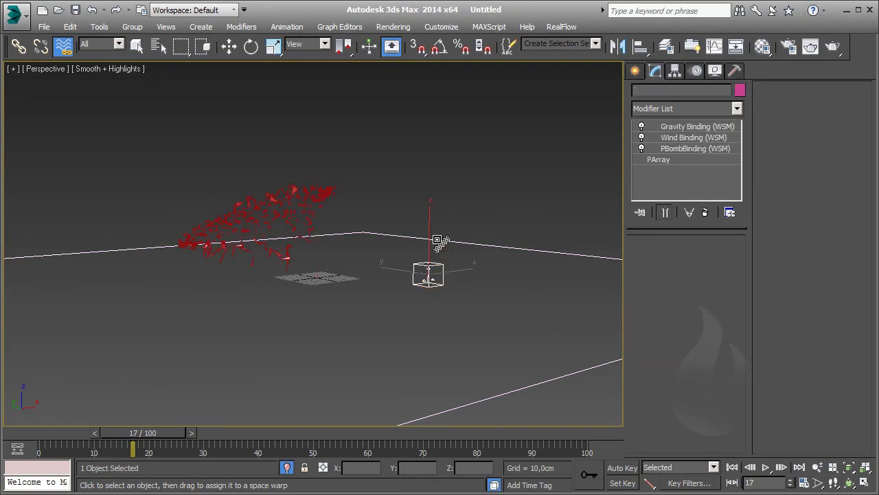
pyautogui.click(474, 188)
pyautogui.moveTo(474, 188)
pyautogui.keyDown('alt'); pyautogui.mouseDown(button='middle')
pyautogui.moveTo(387, 247)
pyautogui.moveTo(472, 278)
pyautogui.moveTo(444, 275)
pyautogui.moveTo(439, 251)
pyautogui.mouseUp(button='middle'); pyautogui.keyUp('alt')
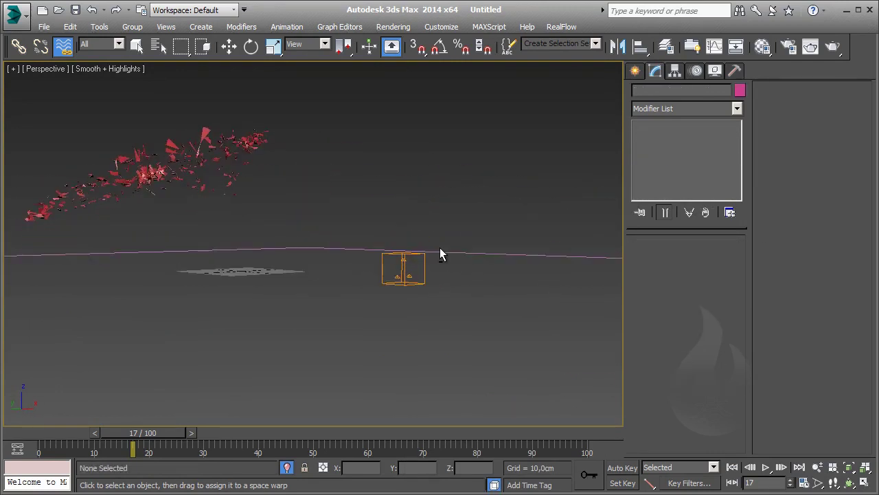
pyautogui.click(532, 250)
pyautogui.keyDown('alt'); pyautogui.moveTo(405, 350); pyautogui.dragTo(199, 453, button='middle'); pyautogui.keyUp('alt')
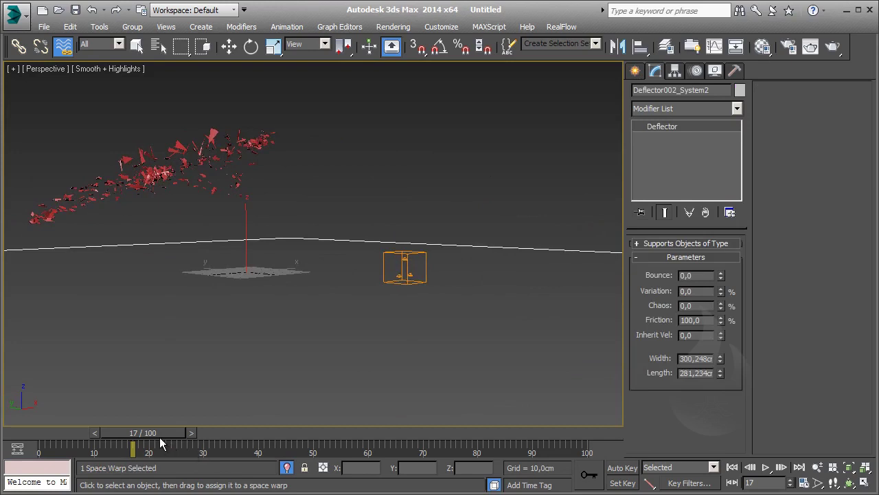
pyautogui.moveTo(161, 440); pyautogui.dragTo(222, 455)
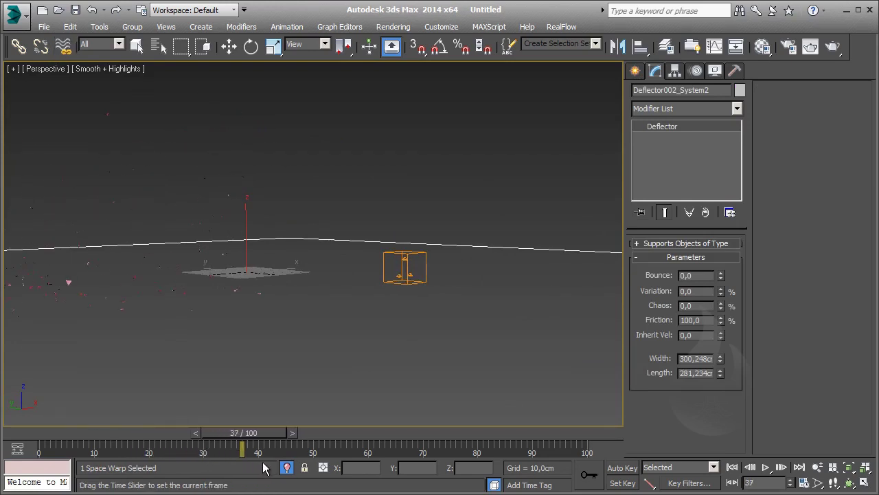
# - Set the deflector to Bounce 0,25, Friction 80, Chaos 50 and play to test
pyautogui.press(';')
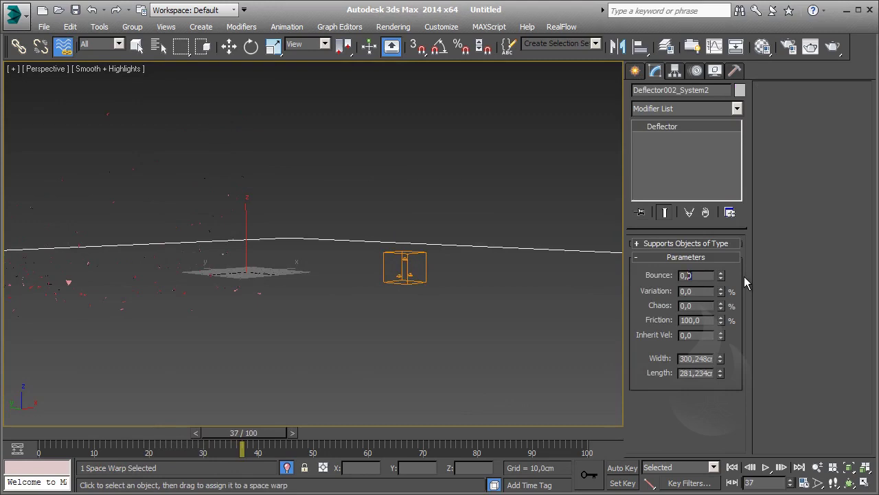
pyautogui.write('25')
pyautogui.press('Return')
pyautogui.write('50')
pyautogui.press('BackSpace')
pyautogui.press('BackSpace')
pyautogui.write('80')
pyautogui.press('Return')
pyautogui.doubleClick(699, 306)
pyautogui.write('50')
pyautogui.press('Return')
pyautogui.moveTo(55, 360)
pyautogui.mouseDown(button='middle')
pyautogui.moveTo(111, 333)
pyautogui.moveTo(353, 361)
pyautogui.mouseUp(button='middle')
pyautogui.moveTo(203, 432)
pyautogui.mouseDown()
pyautogui.moveTo(77, 432)
pyautogui.moveTo(85, 433)
pyautogui.mouseUp()
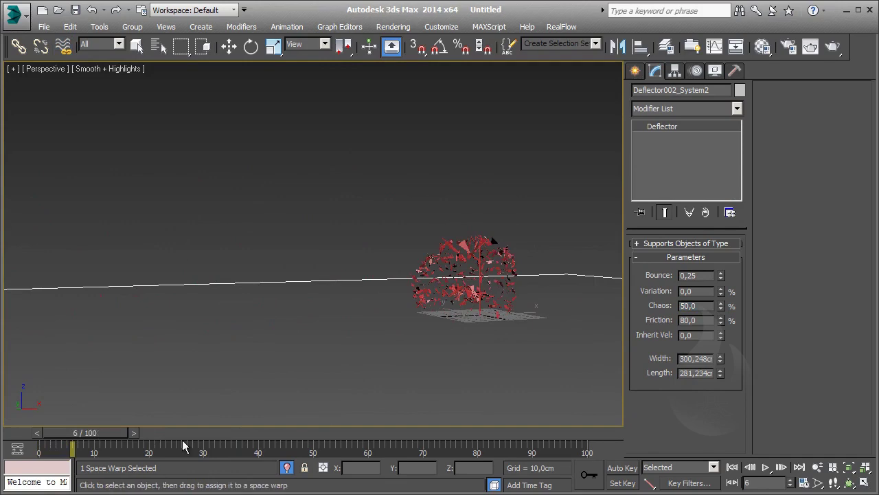
pyautogui.click(766, 468)
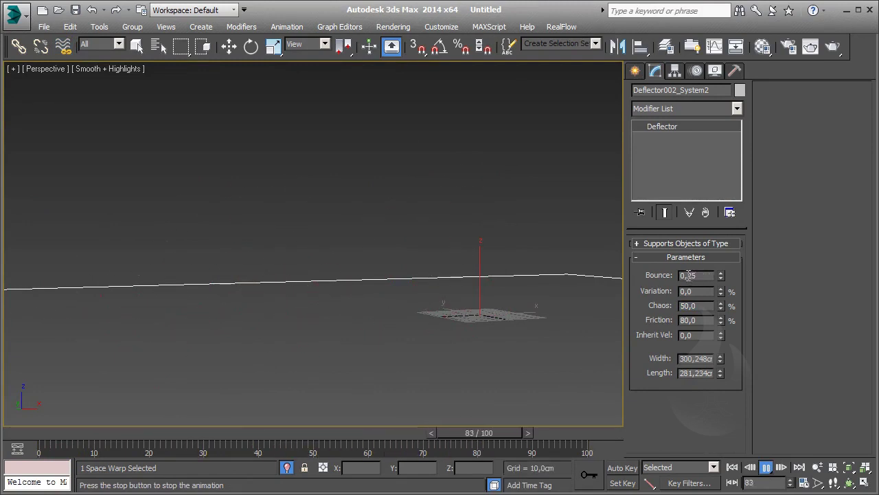
# - Change the deflector to Bounce 0,5 and Friction 50, then stop playback
pyautogui.write('0,5')
pyautogui.press('Return')
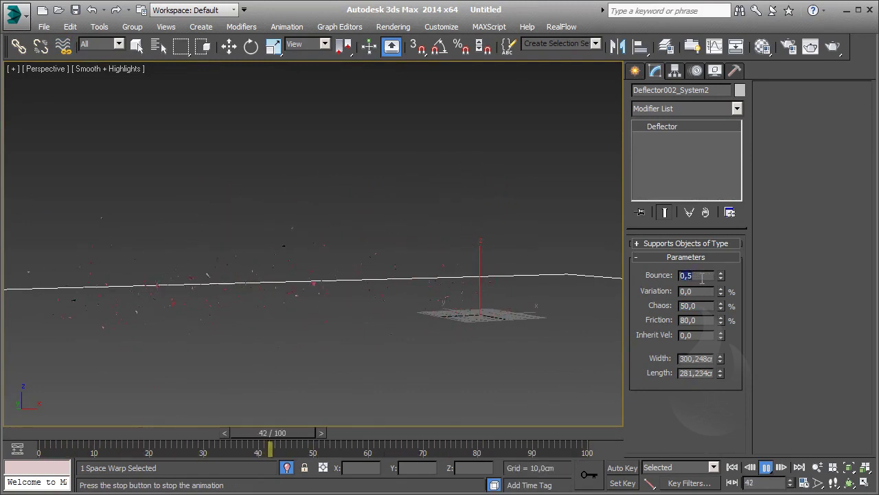
pyautogui.doubleClick(694, 320)
pyautogui.write('50')
pyautogui.press('Return')
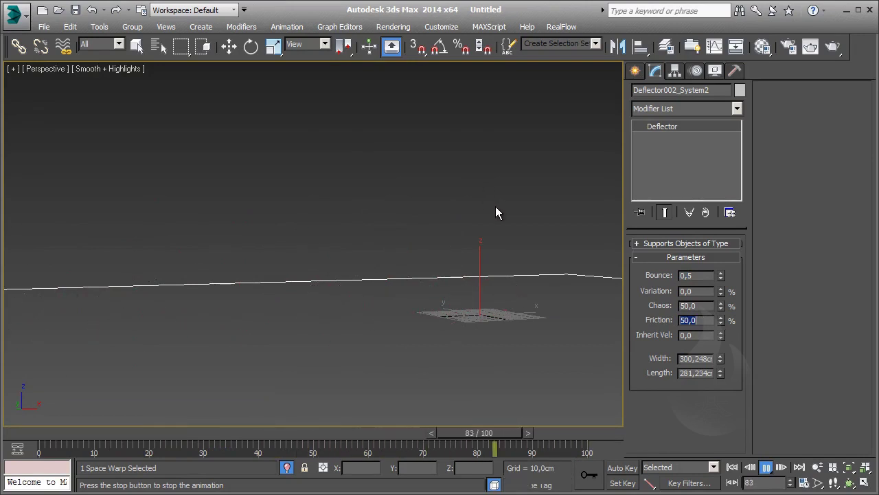
pyautogui.keyDown('alt'); pyautogui.moveTo(529, 259); pyautogui.dragTo(448, 341, button='middle'); pyautogui.keyUp('alt')
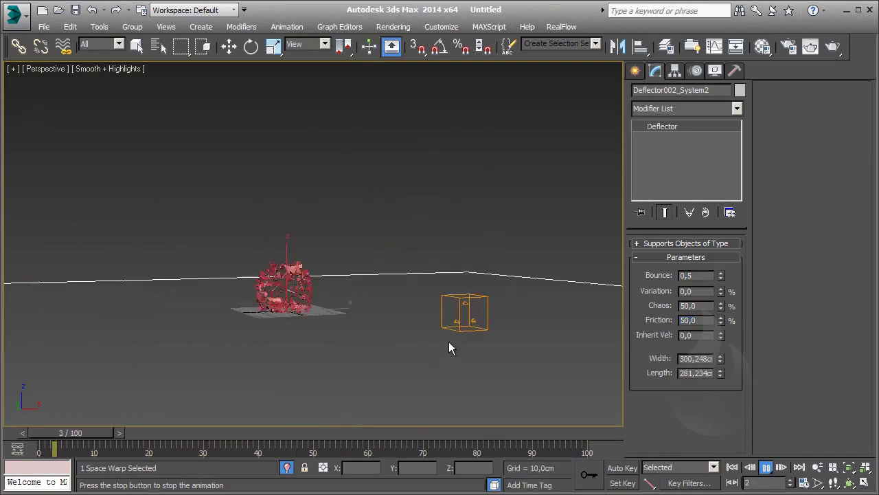
pyautogui.click(766, 467)
pyautogui.click(63, 46)
pyautogui.click(474, 312)
# - Show PArray_Small's PArray parameters and replay the simulation from frame 0
pyautogui.click(690, 173)
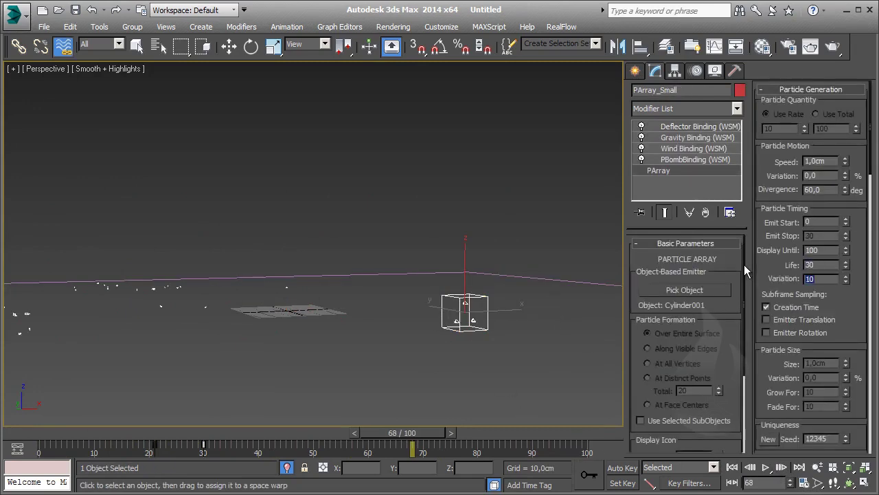
pyautogui.moveTo(291, 321)
pyautogui.keyDown('alt'); pyautogui.mouseDown(button='middle')
pyautogui.moveTo(430, 312)
pyautogui.moveTo(423, 367)
pyautogui.mouseUp(button='middle'); pyautogui.keyUp('alt')
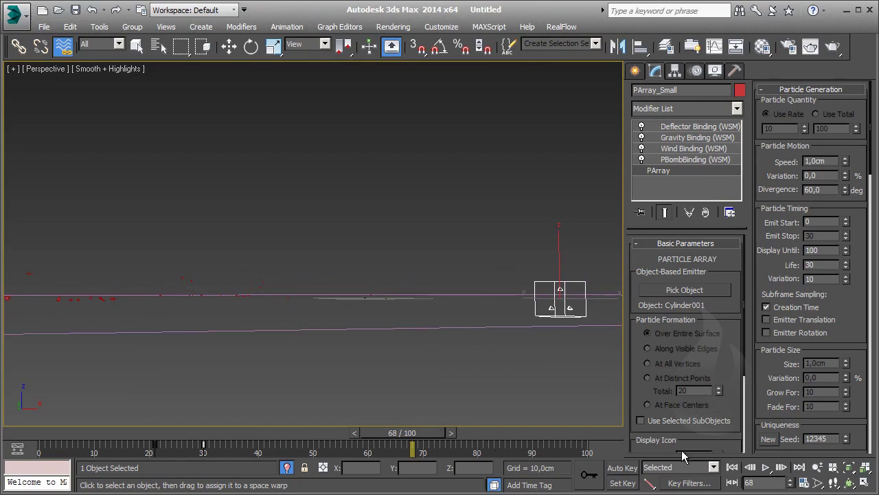
pyautogui.click(732, 467)
pyautogui.click(766, 467)
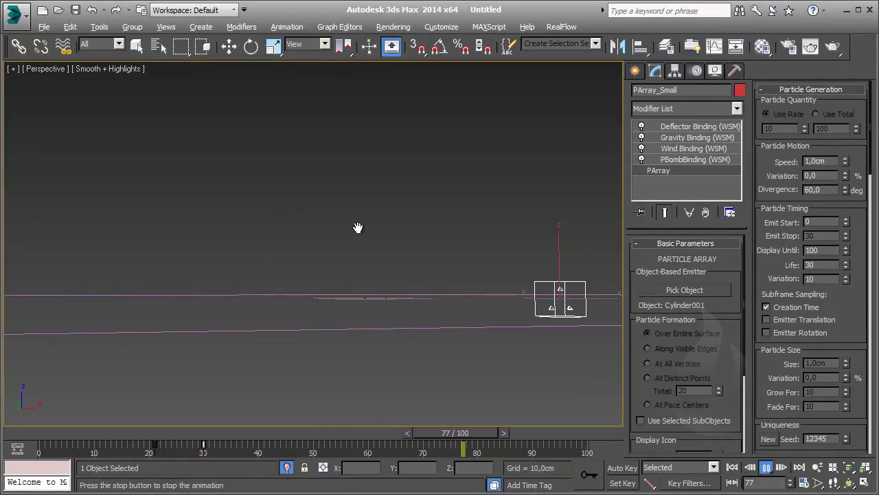
pyautogui.keyDown('alt'); pyautogui.moveTo(360, 222); pyautogui.dragTo(359, 249, button='middle'); pyautogui.keyUp('alt')
# - End isolation, replay the fragments settling on the ground, and rewind to frame 0
pyautogui.click(63, 46)
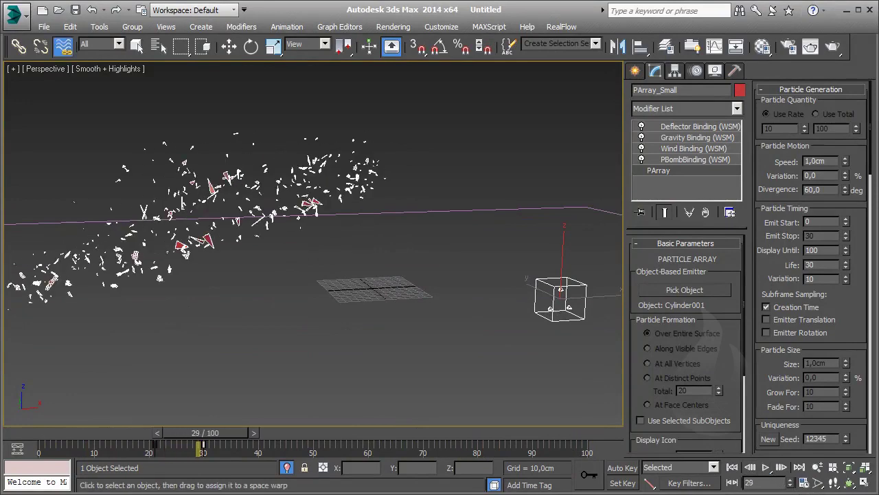
pyautogui.rightClick(300, 161)
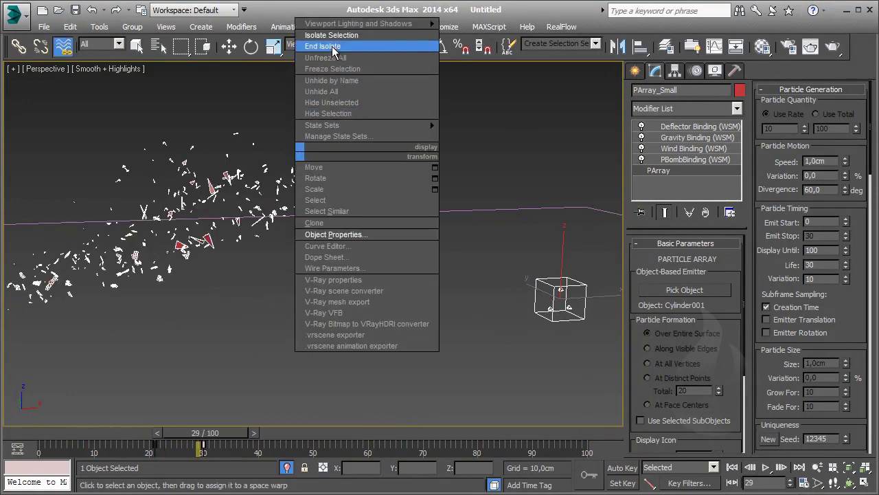
pyautogui.click(334, 48)
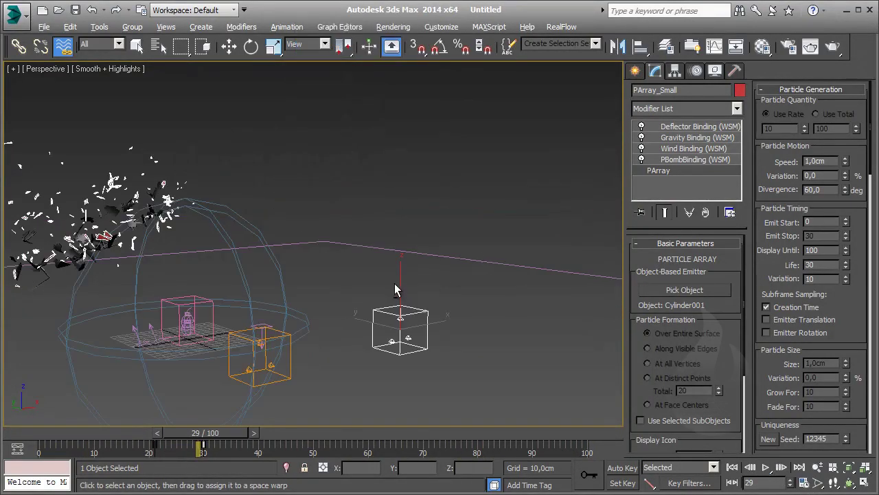
pyautogui.keyDown('alt'); pyautogui.moveTo(396, 289); pyautogui.dragTo(462, 285, button='middle'); pyautogui.keyUp('alt')
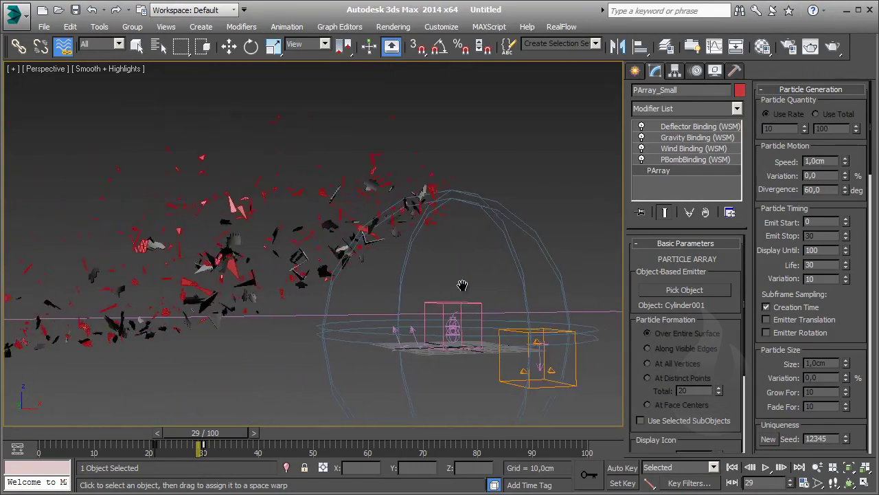
pyautogui.press('/')
pyautogui.moveTo(462, 285)
pyautogui.keyDown('alt'); pyautogui.mouseDown(button='middle')
pyautogui.moveTo(304, 297)
pyautogui.moveTo(458, 337)
pyautogui.moveTo(442, 280)
pyautogui.moveTo(454, 341)
pyautogui.moveTo(444, 302)
pyautogui.moveTo(430, 344)
pyautogui.moveTo(419, 334)
pyautogui.mouseUp(button='middle'); pyautogui.keyUp('alt')
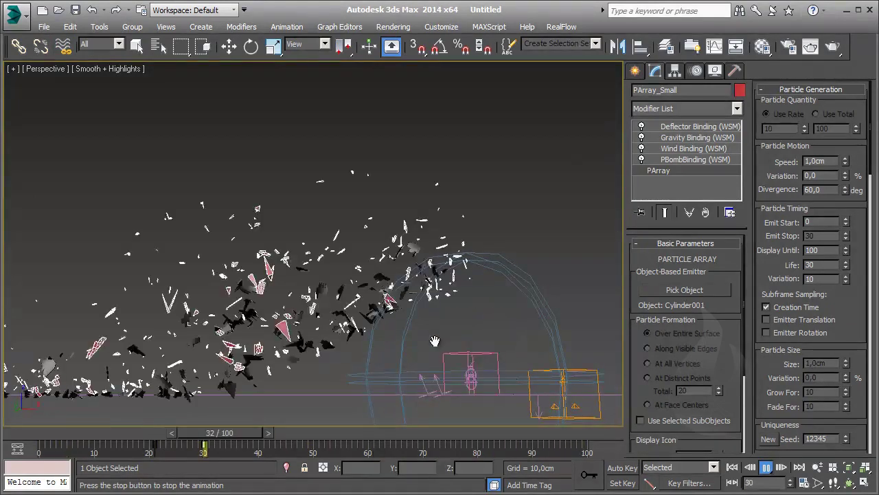
pyautogui.click(767, 468)
pyautogui.moveTo(455, 433)
pyautogui.mouseDown()
pyautogui.moveTo(66, 435)
pyautogui.moveTo(34, 427)
pyautogui.mouseUp()
pyautogui.click(63, 46)
# - Create a 640 x 480 preview animation of the Perspective viewport
pyautogui.click(13, 69)
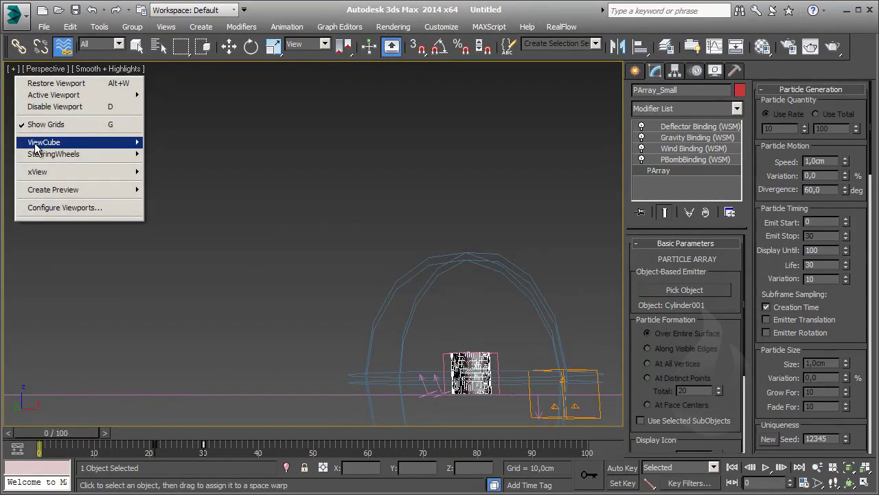
pyautogui.moveTo(53, 190)
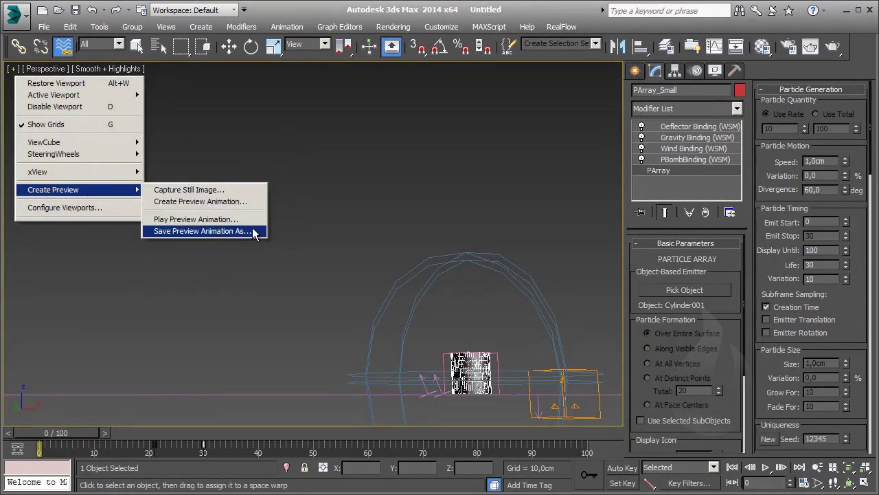
pyautogui.click(253, 201)
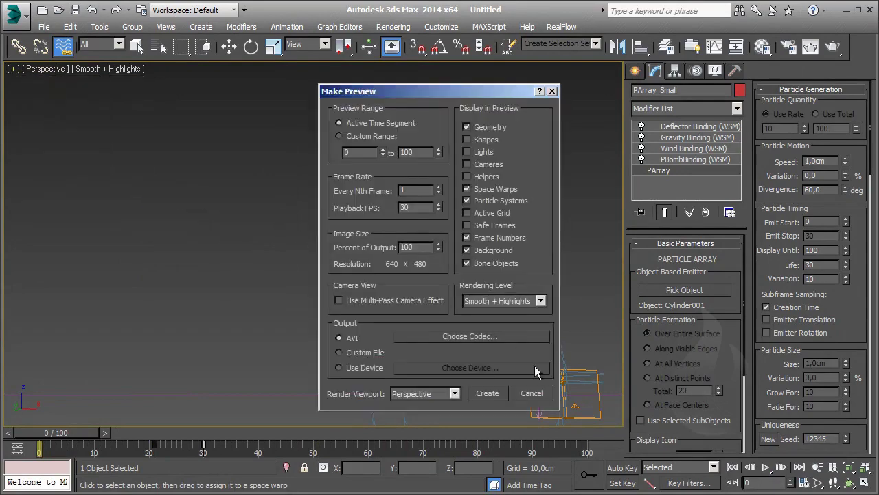
pyautogui.click(487, 394)
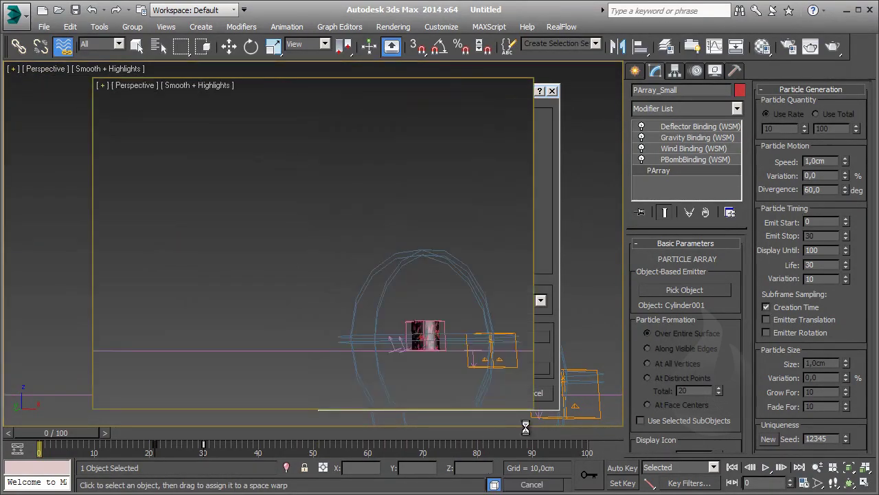